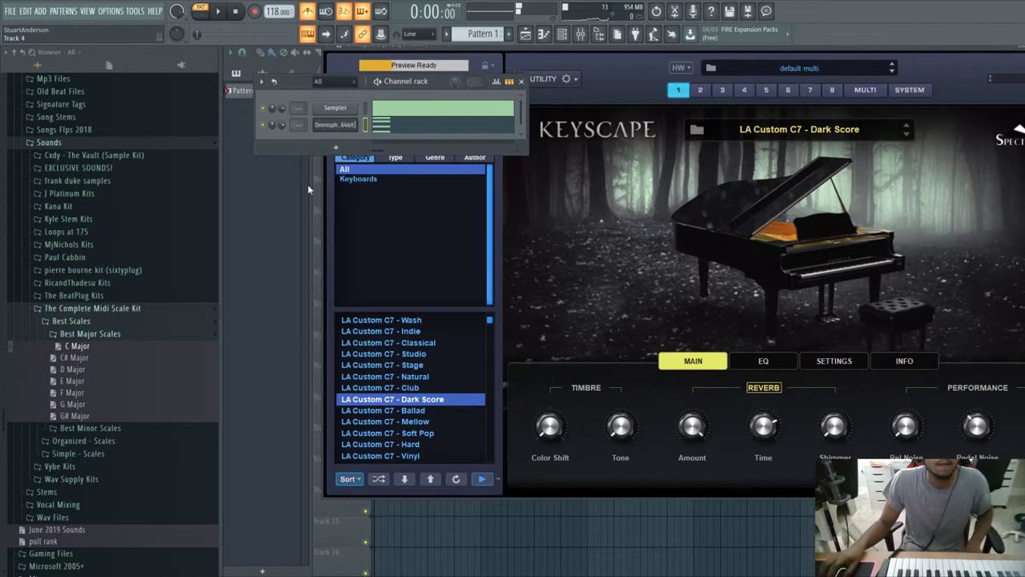
Open the Omnisphere channel's notes in the piano roll and maximize the editor.
left_click(386, 127)
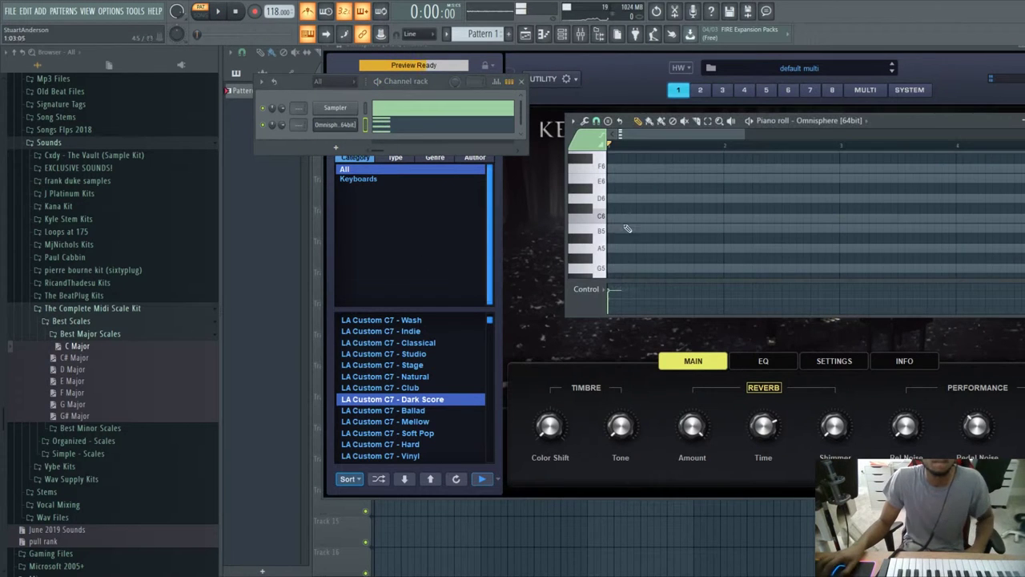
scroll(622, 233, "down", 5)
double_click(918, 121)
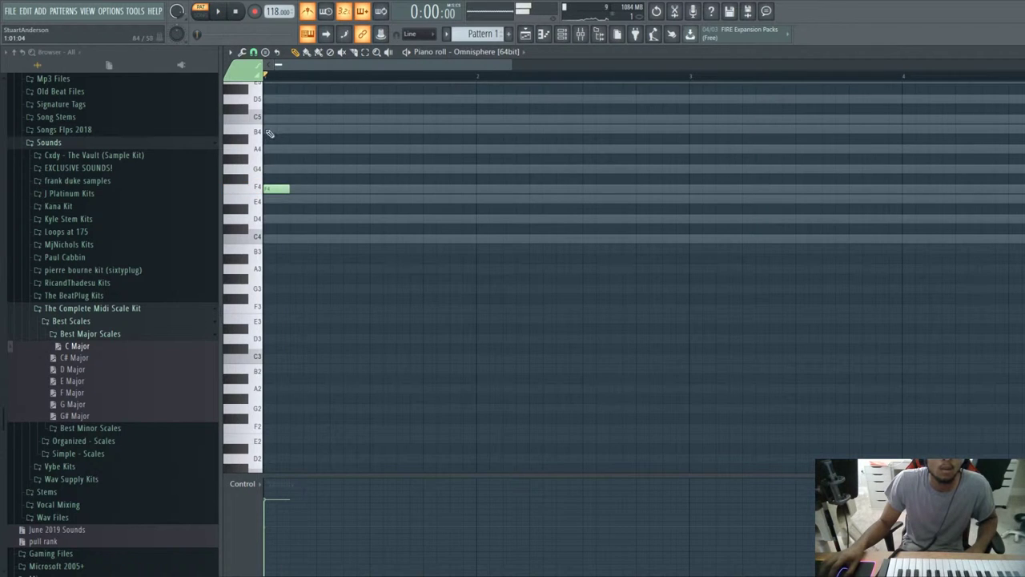
Build a short chord of F4, B4 and E5 at the start of bar 1.
key("space")
scroll(276, 160, "up", 3)
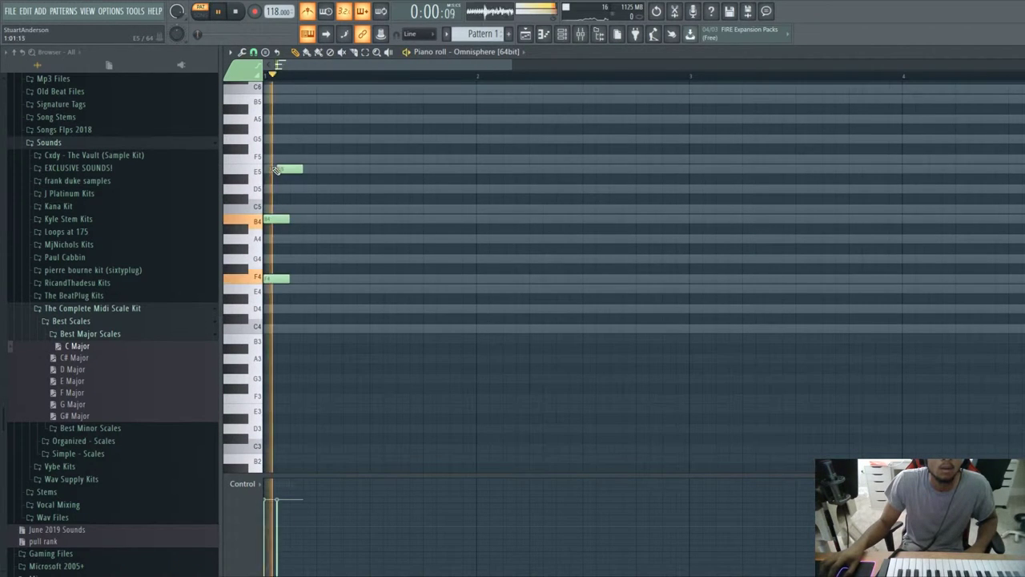
key("space")
left_click_drag(285, 169, 273, 169)
key("space")
key("space")
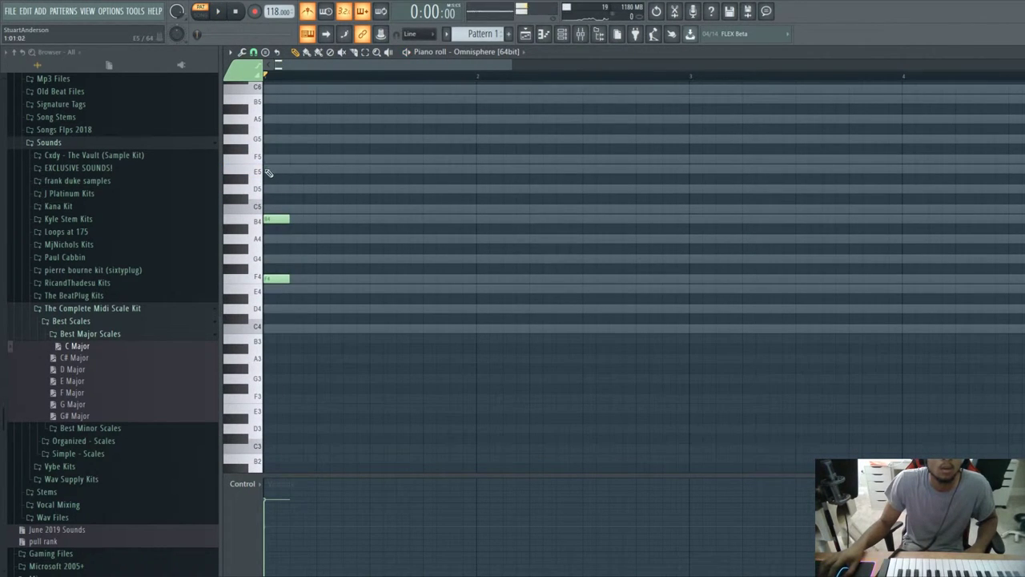
key("space")
Place a short G4 note on beat 3 of bar 1 and play it back.
left_click(346, 222)
key("space")
right_click(350, 221)
key("space")
left_click(372, 260)
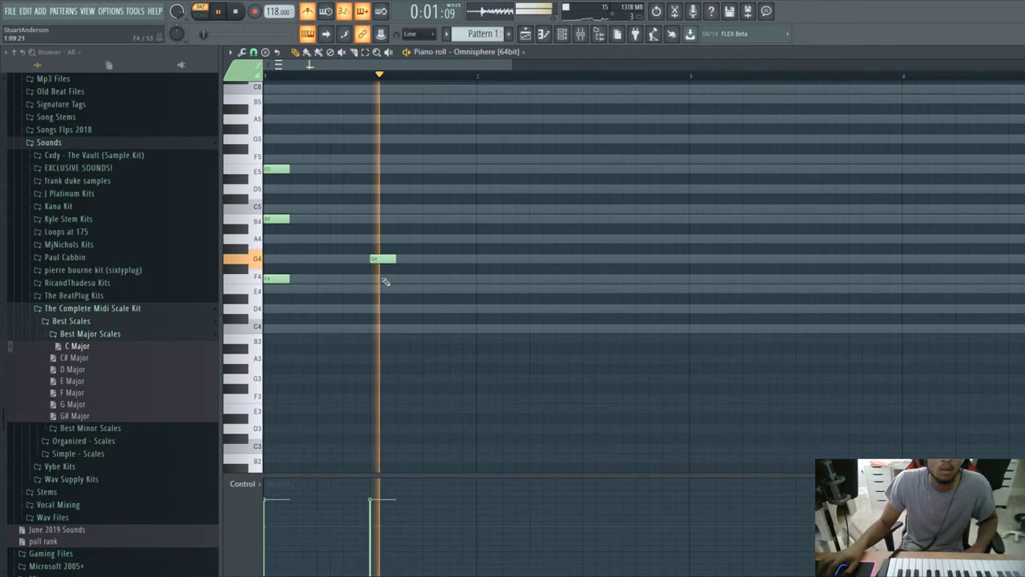
key("space")
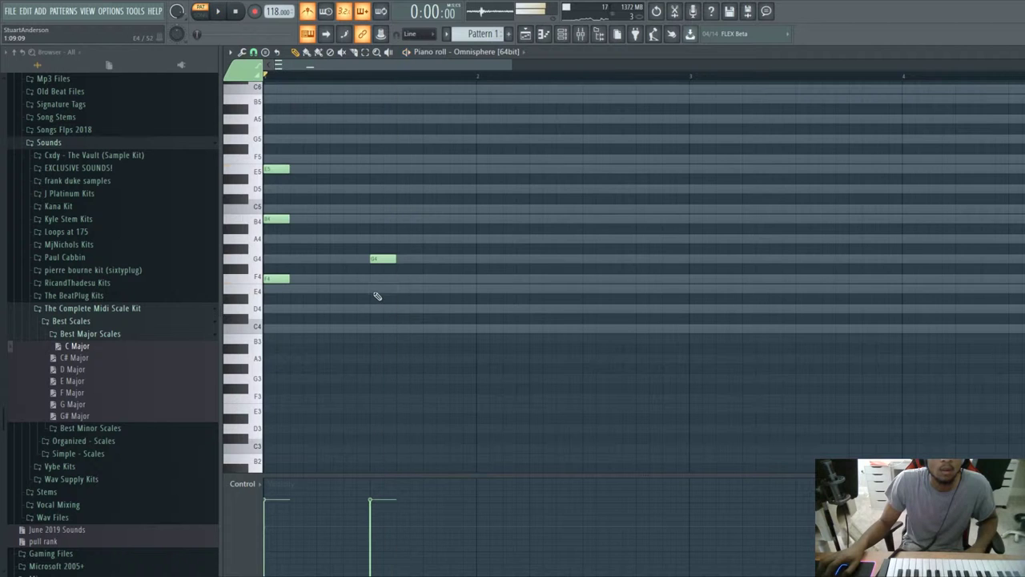
Try out follow-up notes after the G4, keeping only an F4 on beat 4 of bar 1.
left_click(440, 209)
key("space")
right_click(440, 209)
key("space")
left_click(407, 219)
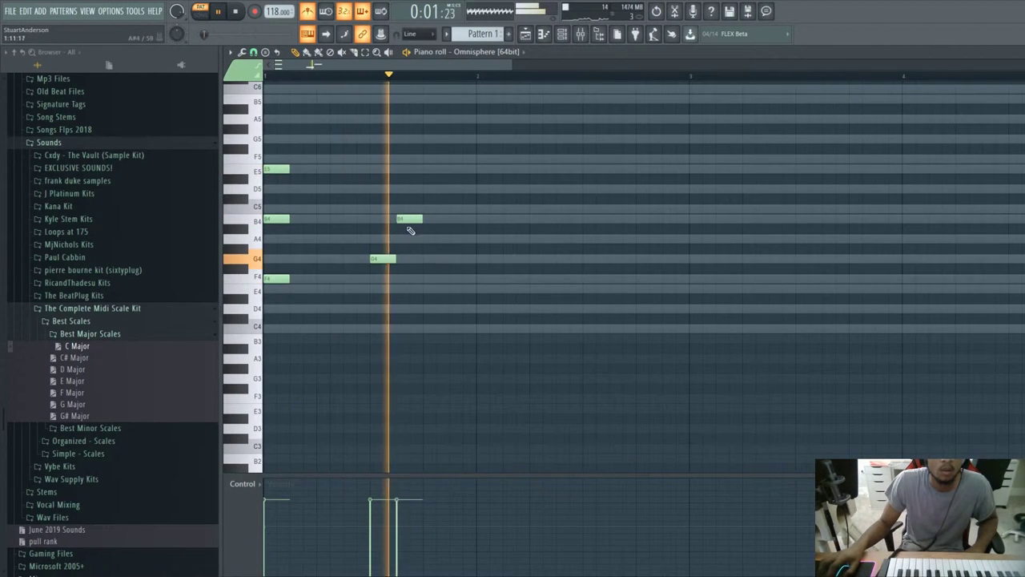
left_click(433, 279)
key("space")
Duplicate the whole bar 1 phrase into bar 2.
key("ctrl+a")
key("ctrl+b")
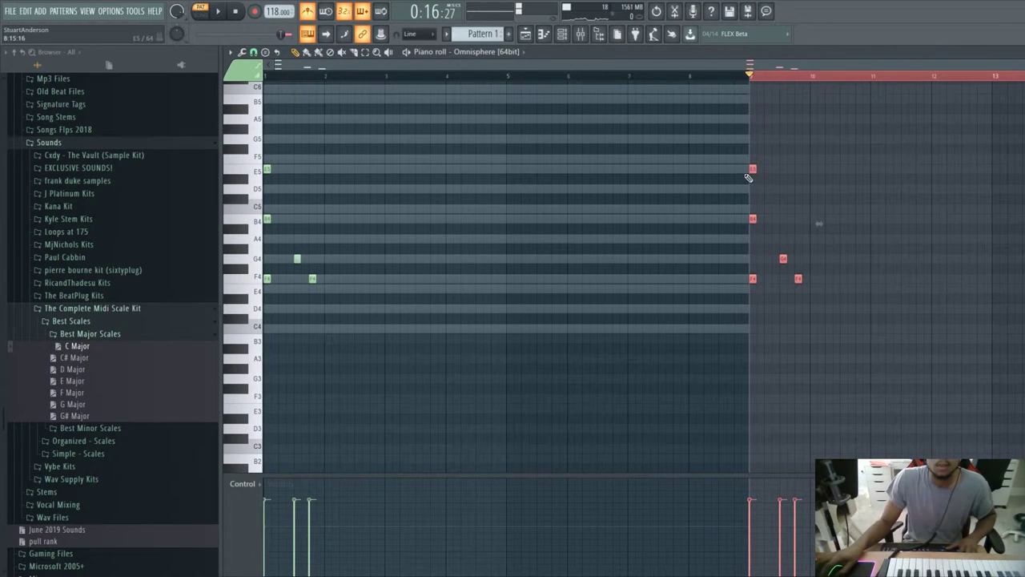
left_click(765, 78)
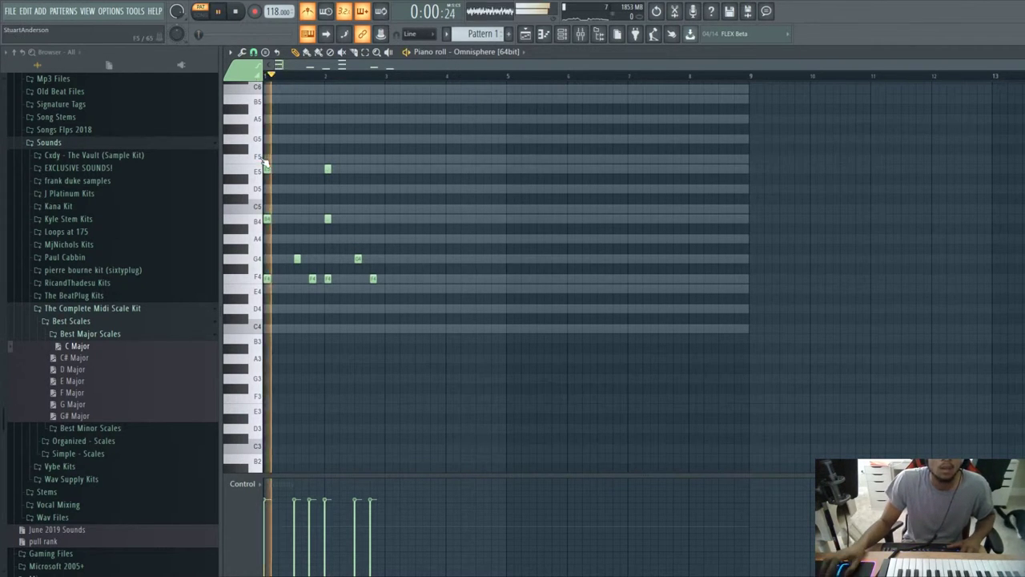
Try extra notes in bar 2: A4 and C5 on beat 2, and a B5 between beats 3 and 4.
left_click(343, 208)
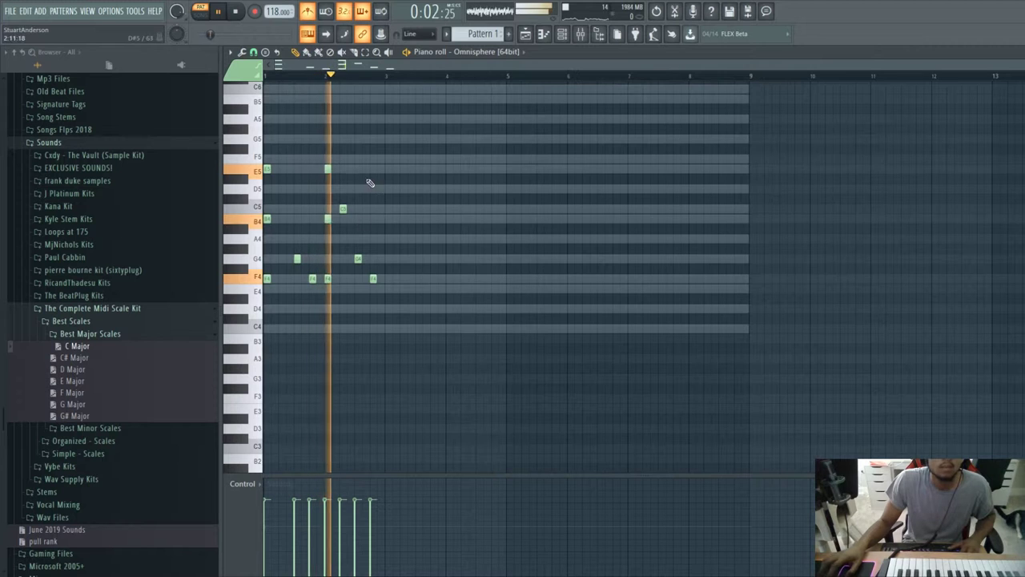
right_click(342, 210)
left_click(343, 238)
left_click(342, 209)
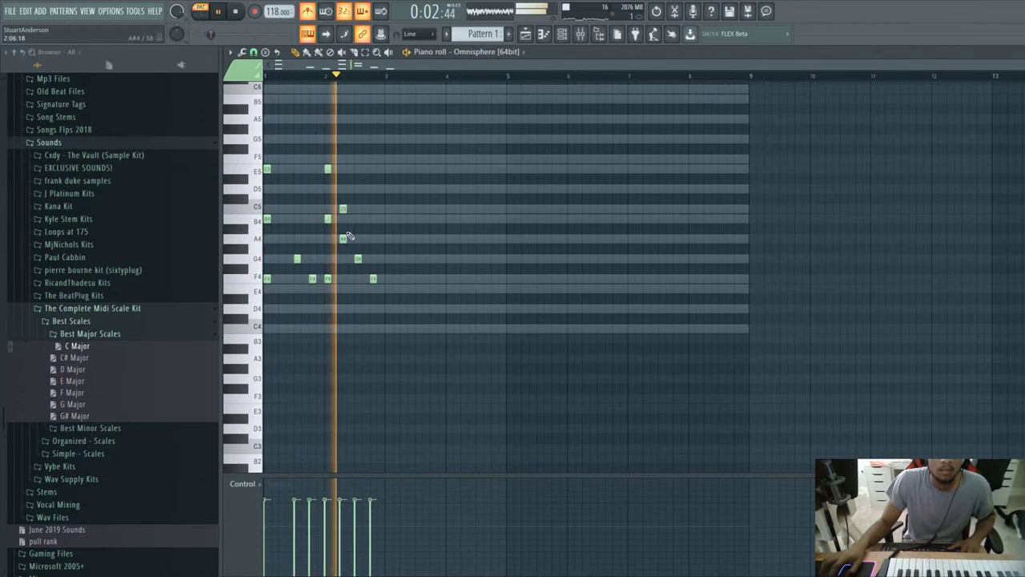
key("space")
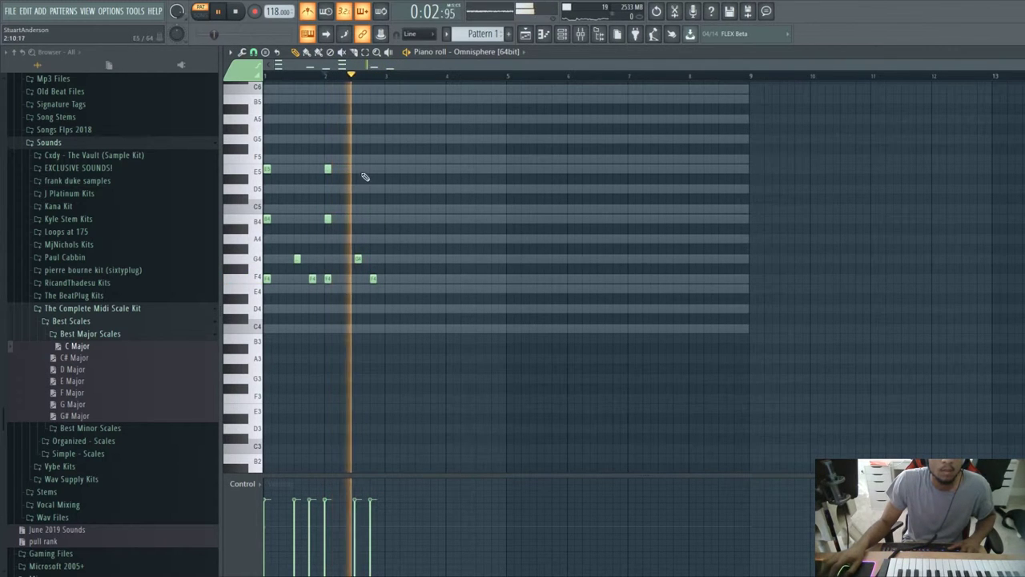
right_click(365, 111)
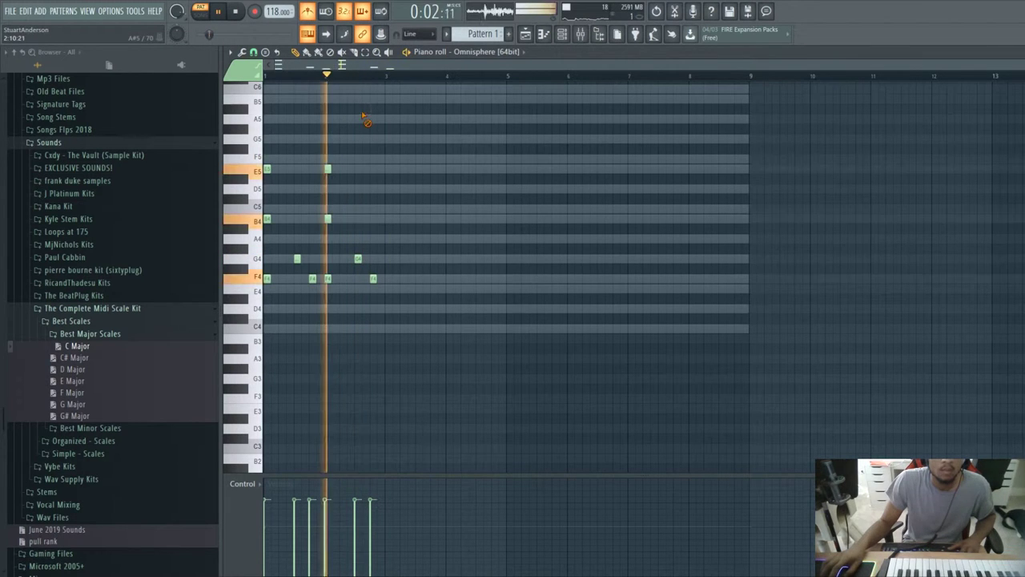
left_click(365, 99)
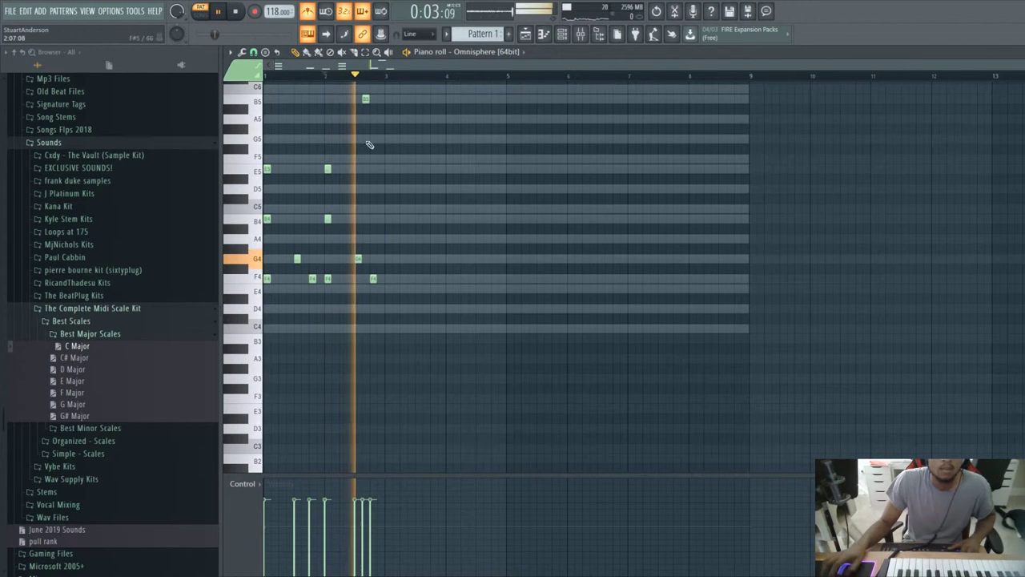
right_click(365, 98)
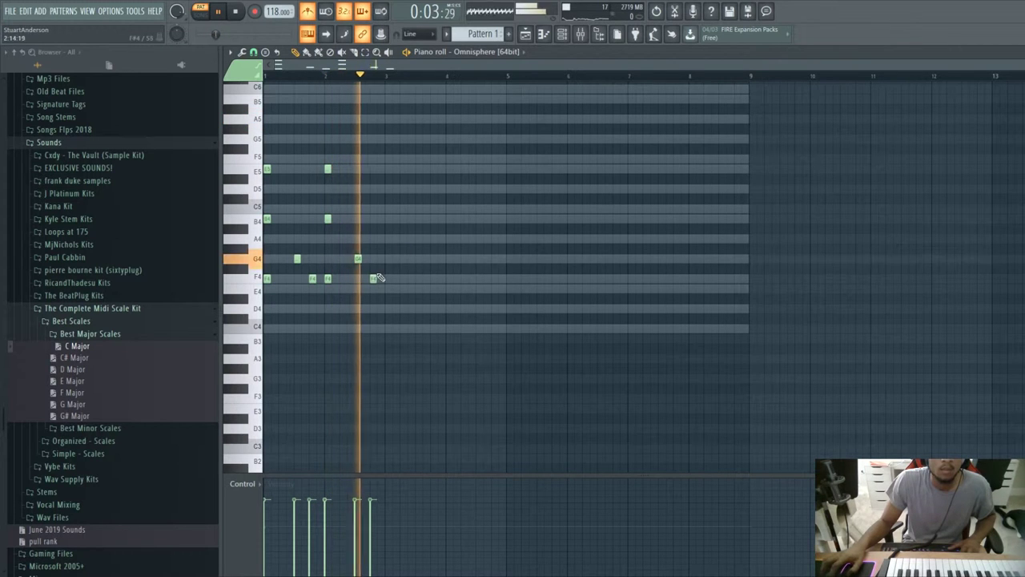
Add a C4 note at the end of bar 2 and duplicate the two-bar phrase into bars 3 and 4.
left_click(380, 328)
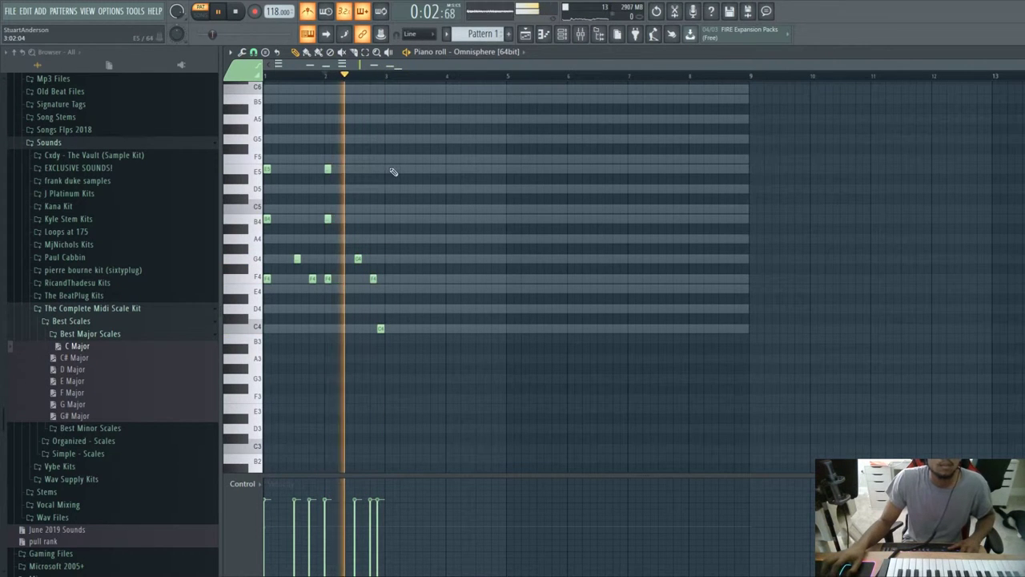
key("ctrl+a")
key("ctrl+b")
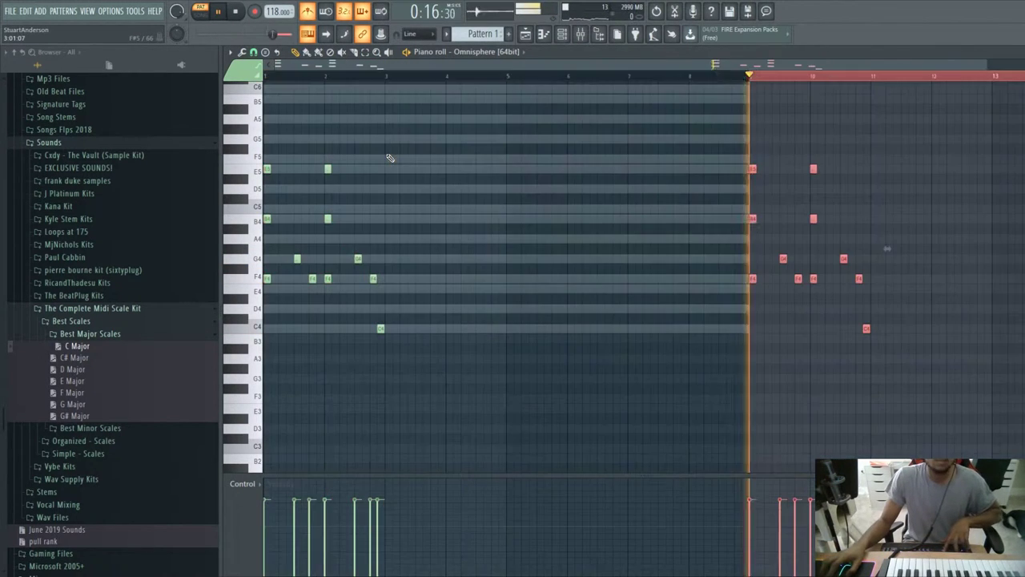
key("ctrl+z")
key("ctrl+b")
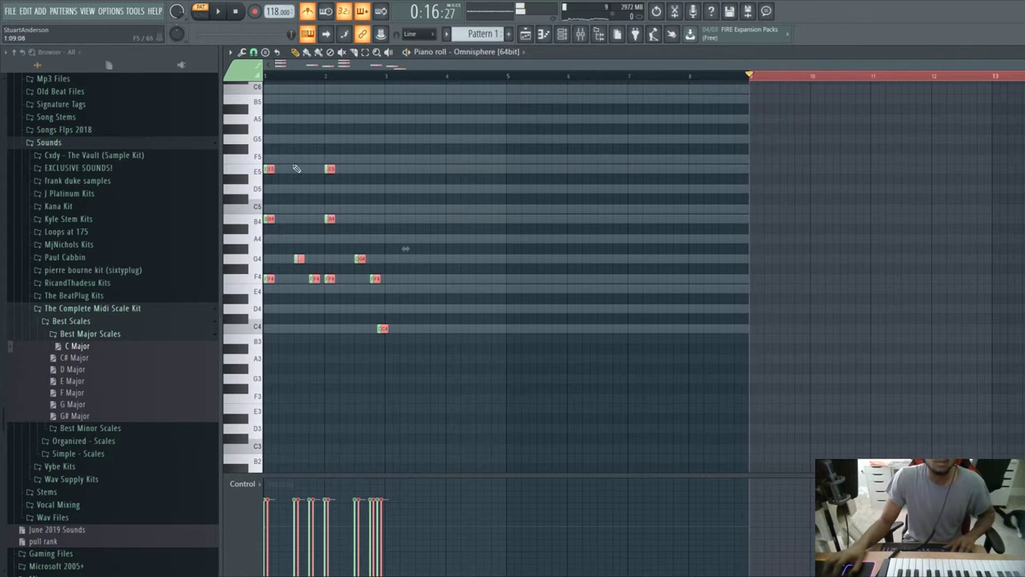
key("ctrl+b")
key("space")
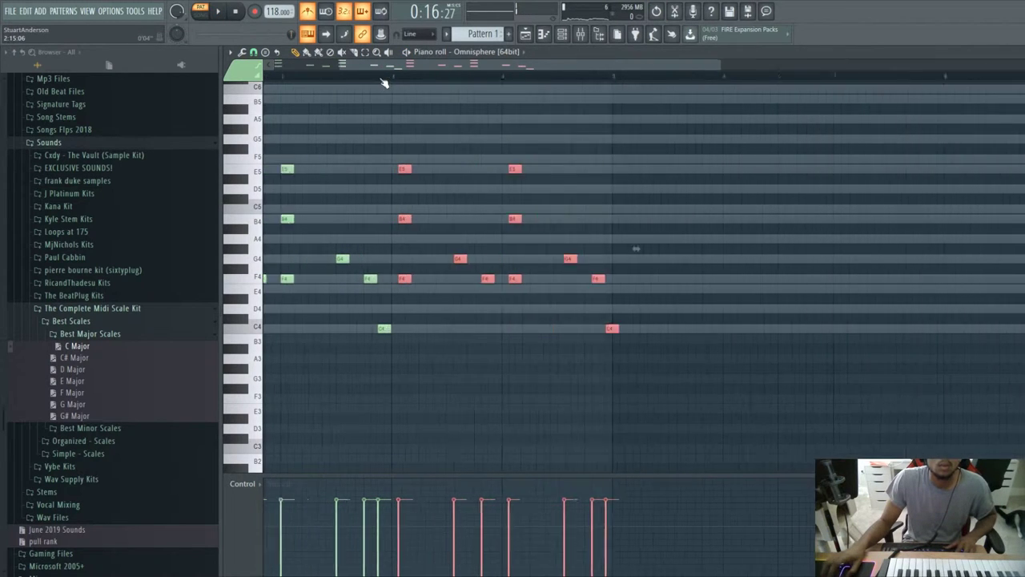
scroll(382, 80, "up", 8)
left_click_drag(410, 349, 399, 349)
key("space")
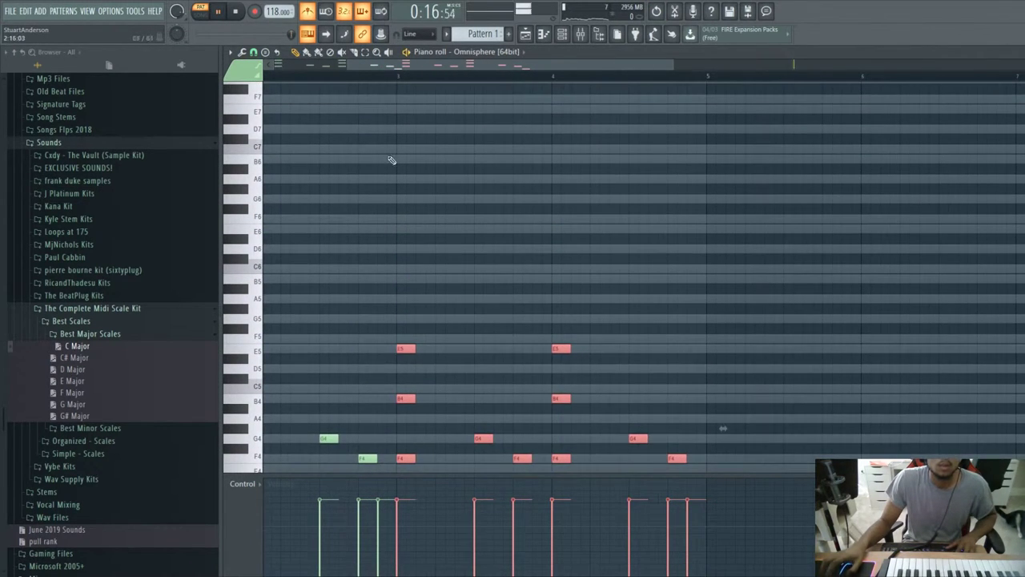
left_click(339, 92, "ctrl")
Raise the C4 note at the end of bar 4 to G4 and play the phrase back.
key("space")
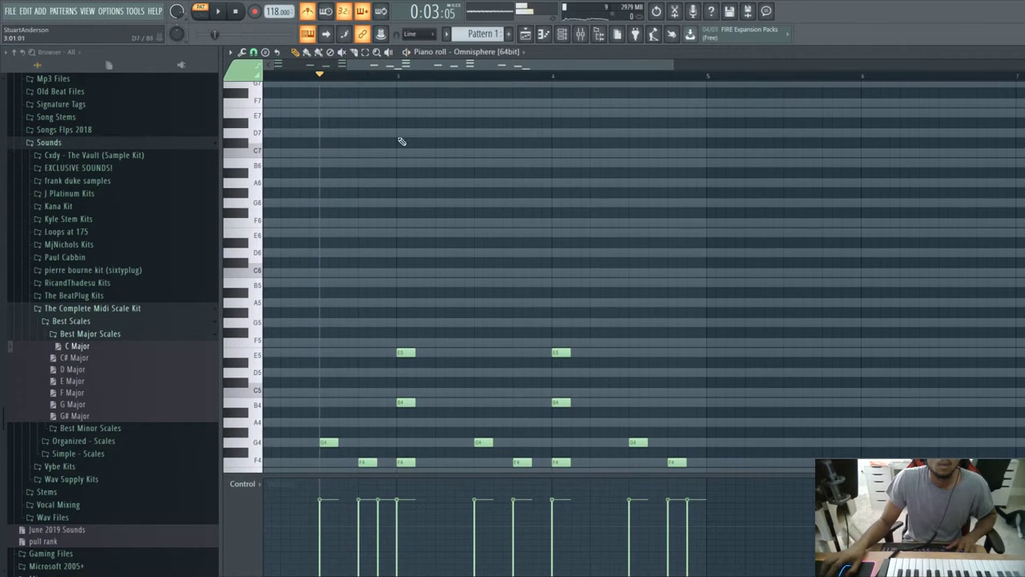
scroll(388, 134, "down", 5)
key("space")
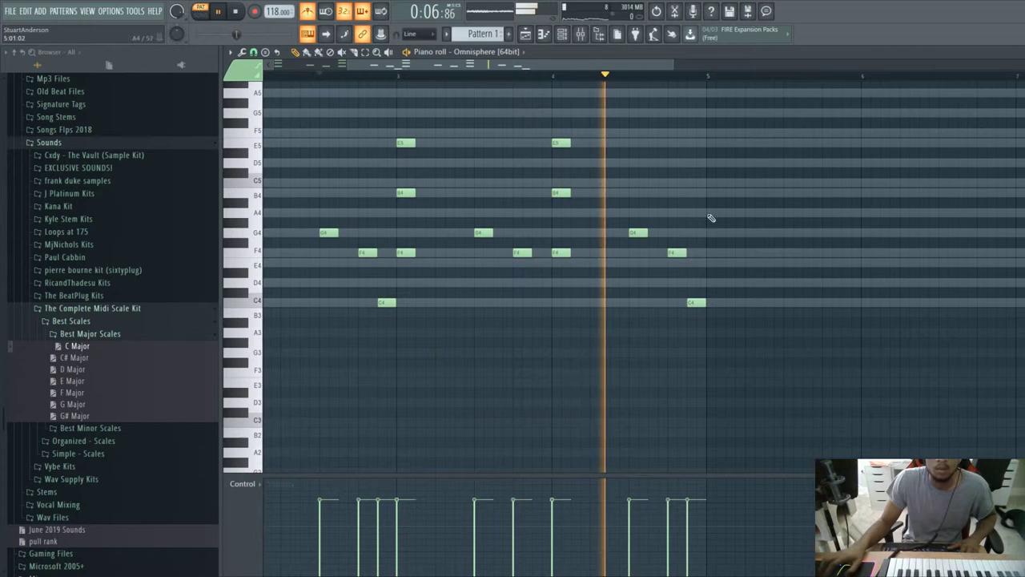
key("space")
left_click_drag(697, 305, 696, 232)
key("space")
scroll(680, 83, "down", 3)
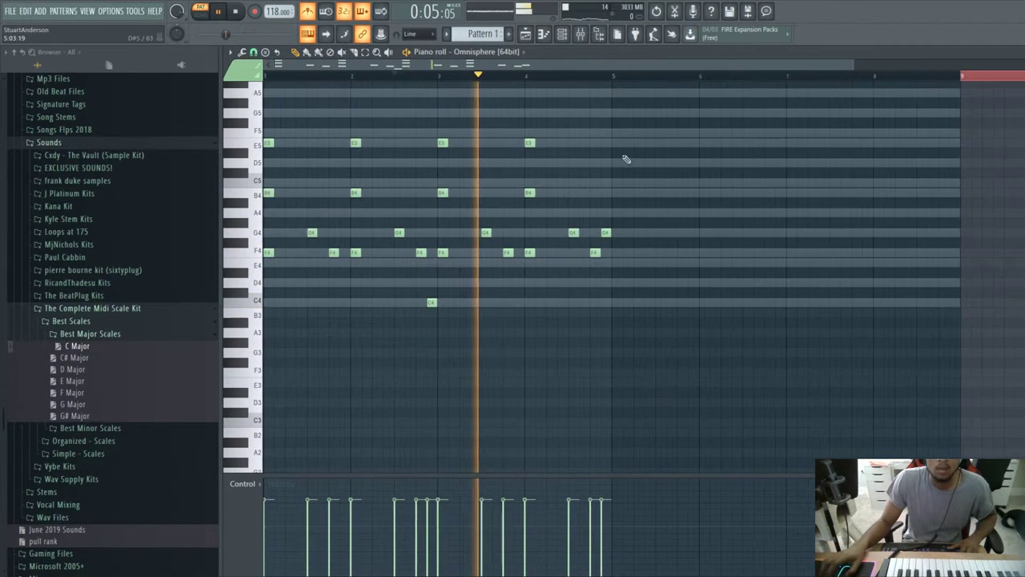
Copy the final G4 of bar 4 up to C5 and audition the ending from beat 4's lead-in.
left_click(967, 78)
left_click(580, 77)
key("space")
key("space")
left_click_drag(608, 231, 602, 174, "shift")
key("space")
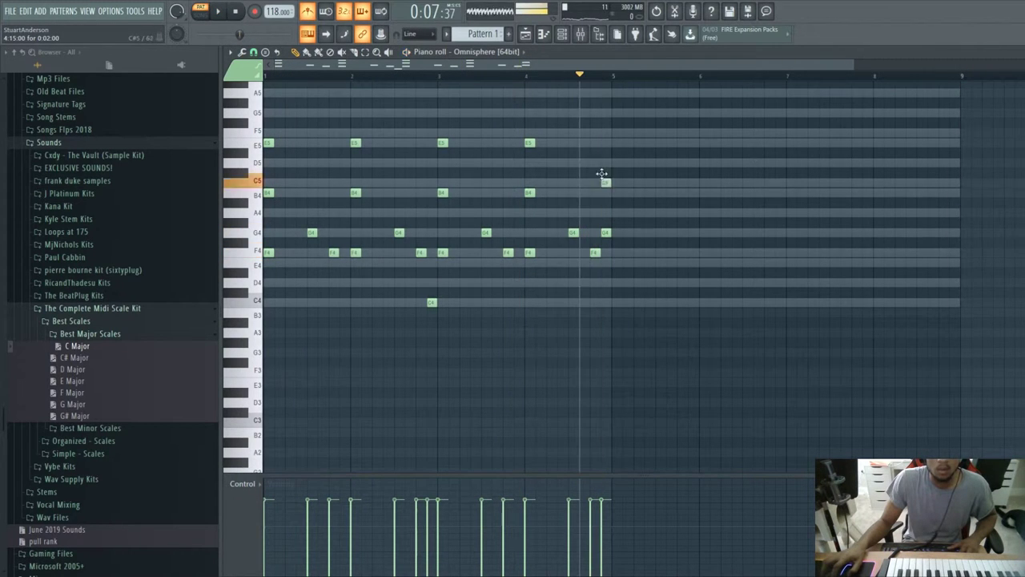
Try D5 and C5 as upper notes over the last G4 of bar 4, auditioning each.
key("space")
left_click(606, 163)
key("space")
right_click(606, 163)
key("space")
left_click(606, 183)
key("space")
key("space")
right_click(607, 182)
key("space")
key("space")
key("space")
key("space")
Try D4 and A4 in place of the last G4 of bar 4 and play the ending.
right_click(605, 213)
key("space")
key("space")
left_click(606, 282)
right_click(607, 232)
key("space")
key("space")
left_click(605, 212)
key("space")
Try a C5 on top and a C4 instead of the D4 at the end of bar 4.
right_click(606, 143)
key("space")
left_click(607, 182)
key("space")
key("space")
right_click(606, 283)
key("space")
key("space")
left_click(606, 302)
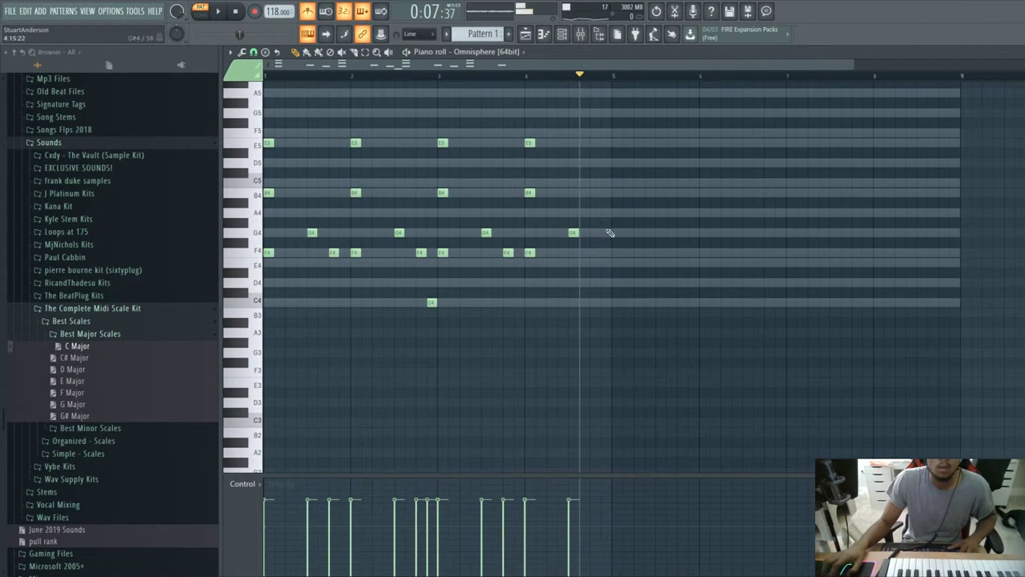
End bar 4 with an E4 and C5 pair on beat 4 and play back from the start of the bar.
key("space")
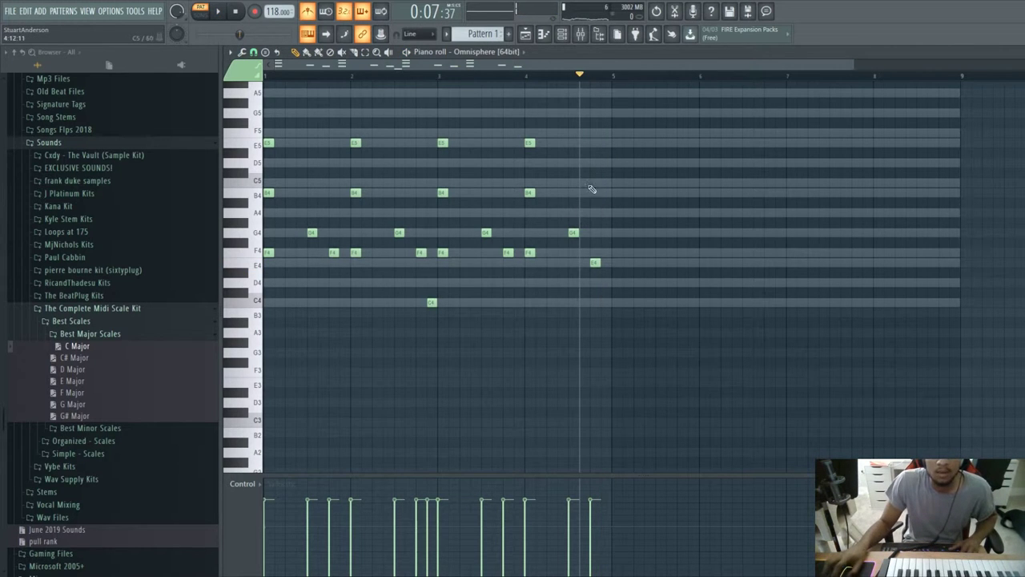
key("space")
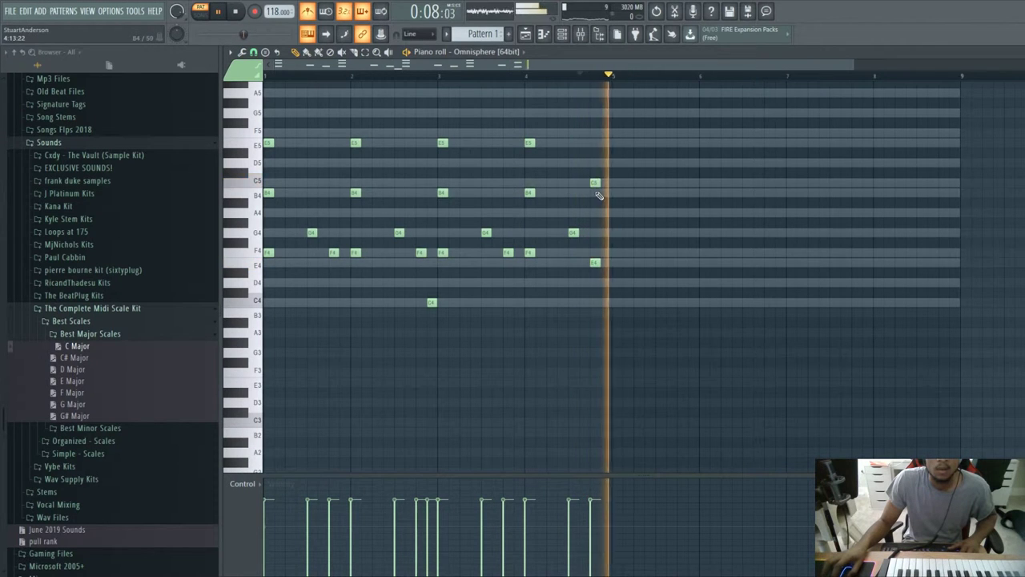
key("space")
key("space")
left_click(531, 75)
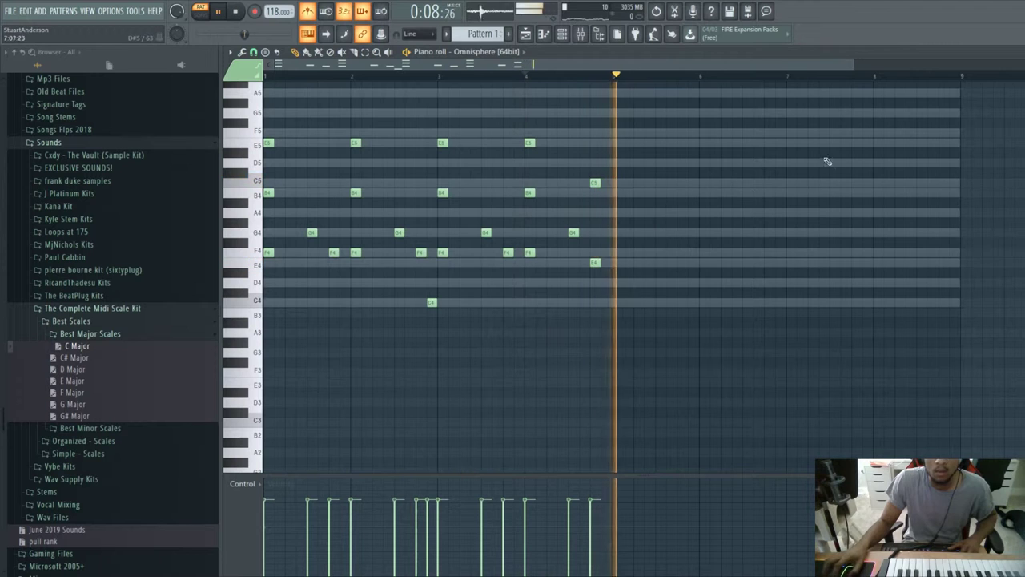
Duplicate the whole four-bar melody into bars 5 to 8 and clear the selection.
key("ctrl+a")
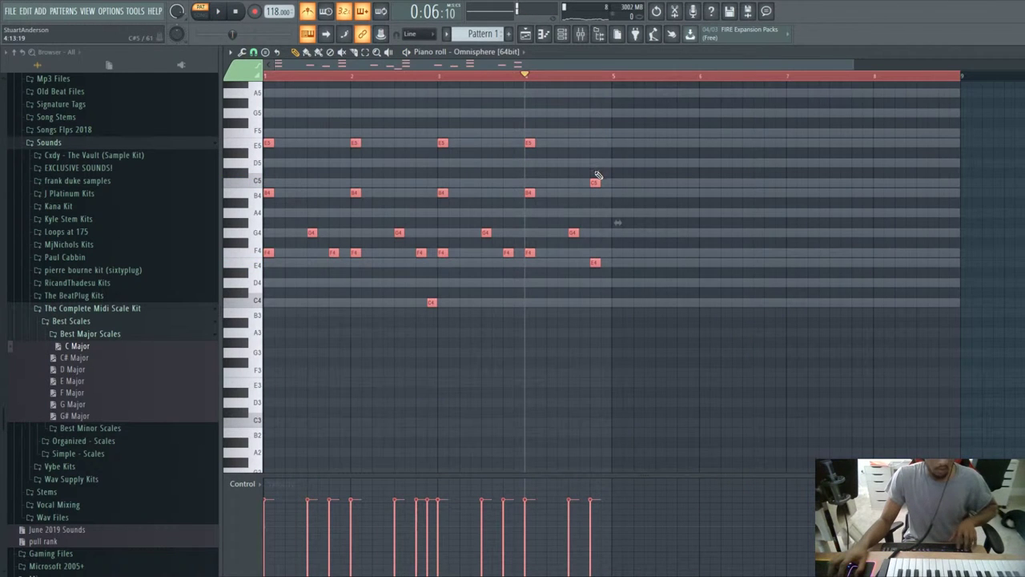
key("ctrl+b")
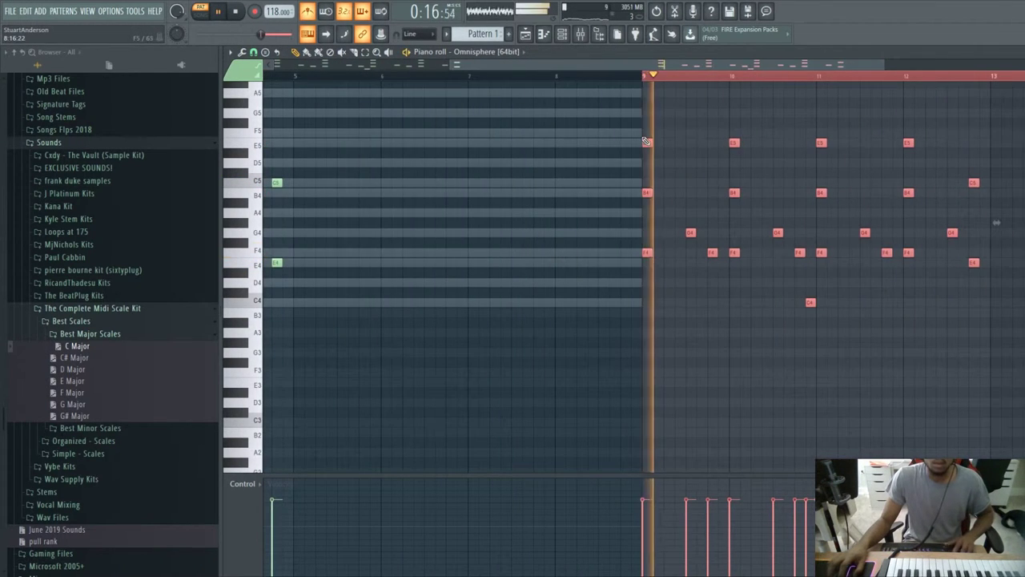
left_click_drag(365, 153, 297, 141)
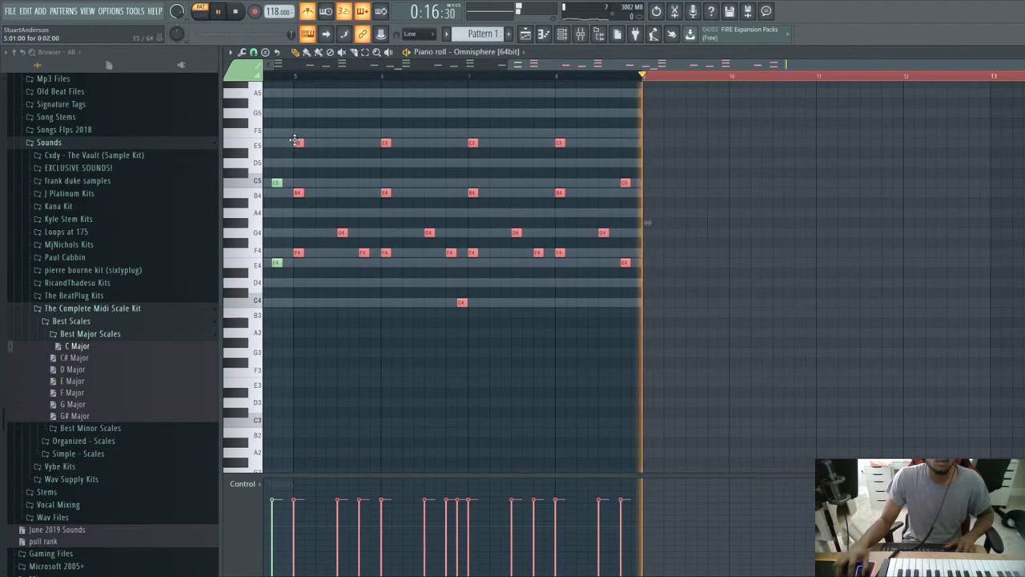
left_click(283, 76)
key("ctrl+d")
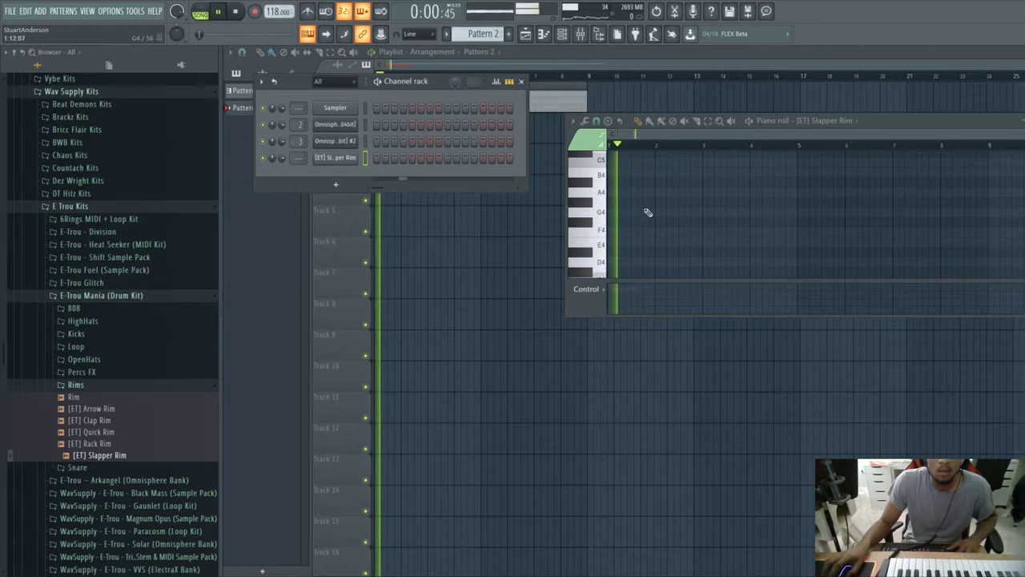
Draw C5 hits for the Slapper Rim on steps 3 and 9 of bars 1 to 4 while playing the beat.
left_click(613, 162)
key("space")
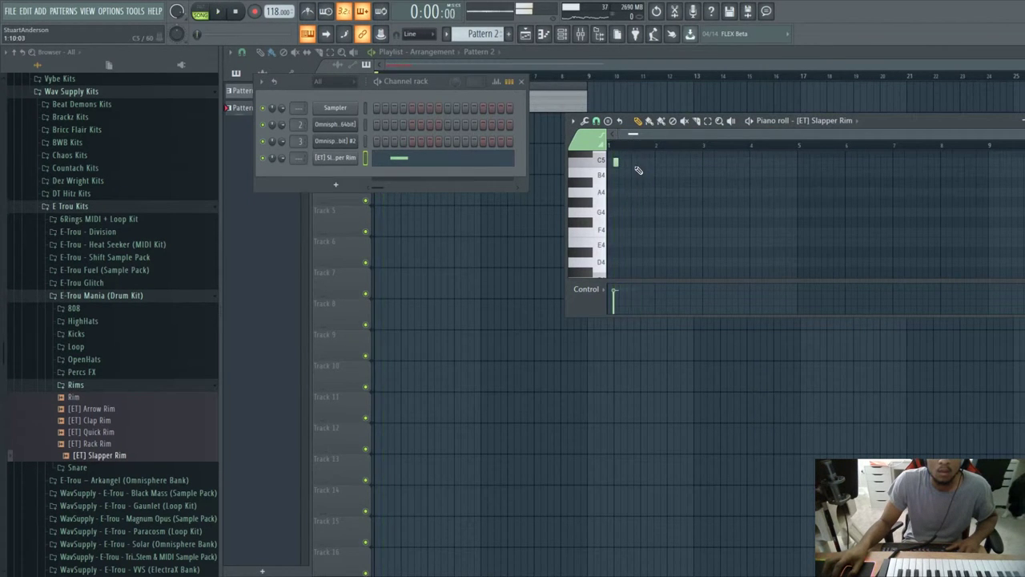
left_click(633, 162)
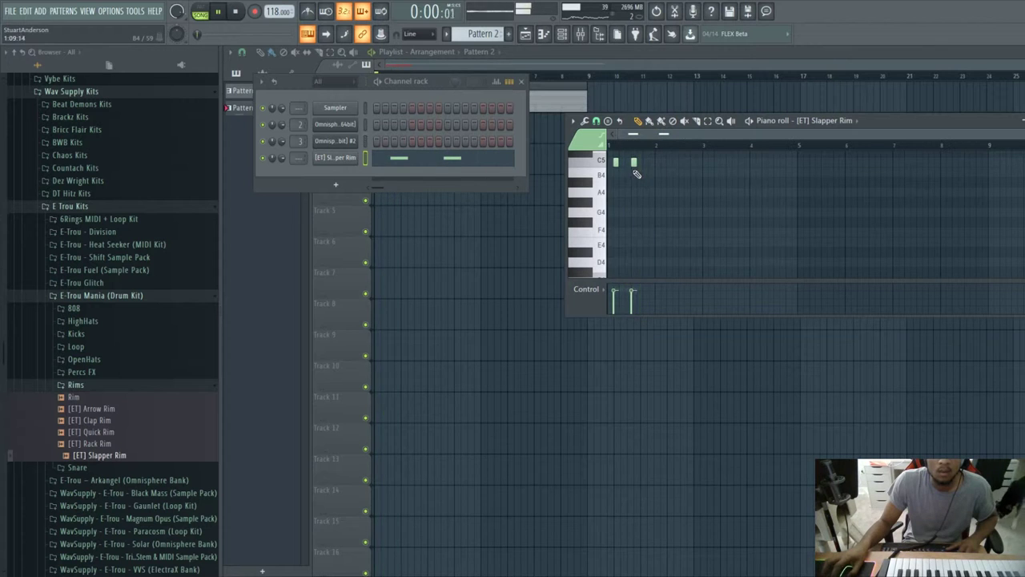
left_click(663, 163)
left_click(686, 162)
left_click(711, 163)
left_click(723, 163)
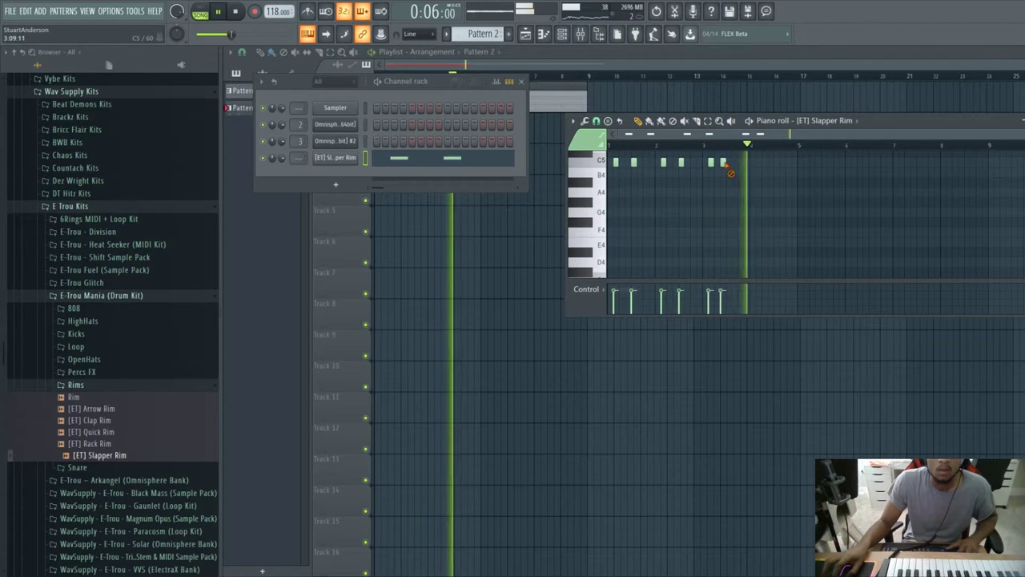
double_click(876, 116)
left_click(540, 93)
left_click(574, 93)
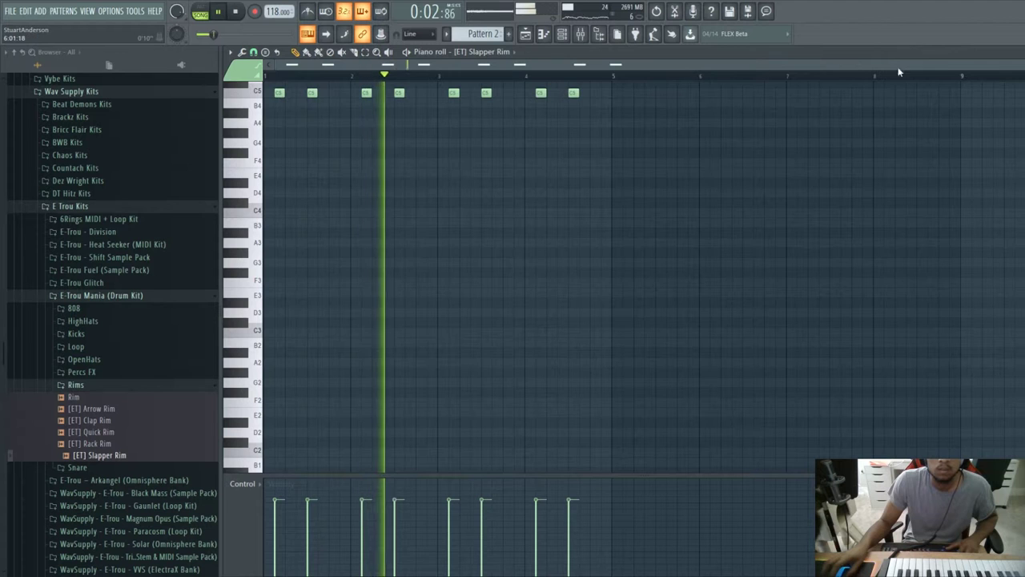
Duplicate the four-bar rim pattern into bars 5 to 8, clear the selection and close the piano roll.
key("ctrl+a")
key("ctrl+b")
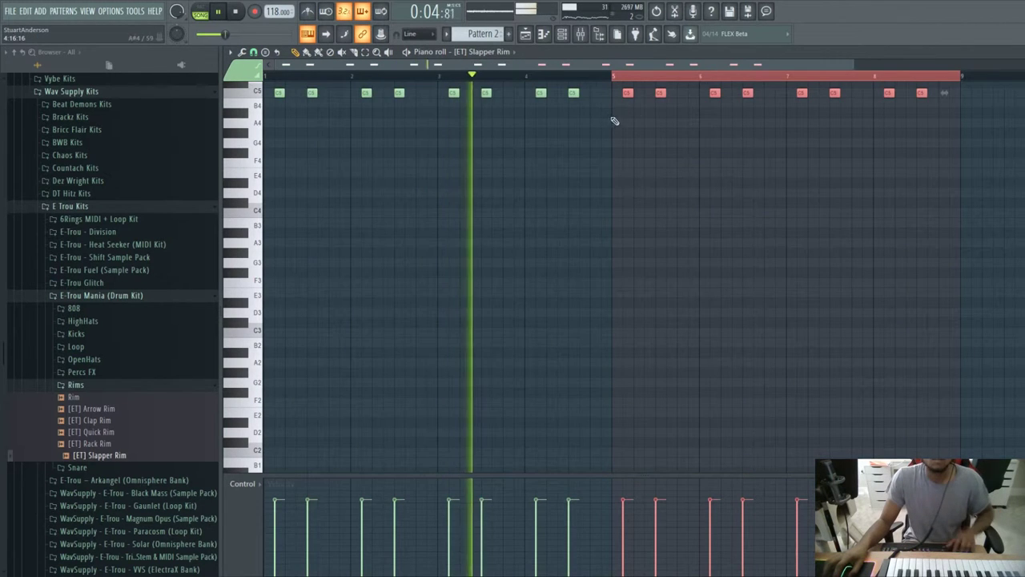
left_click(617, 77)
key("ctrl+d")
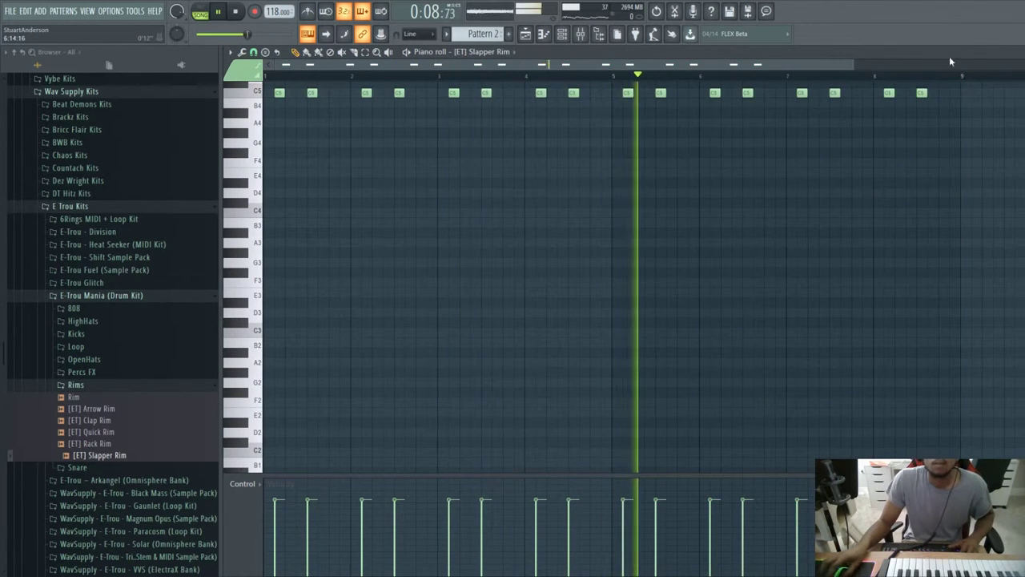
left_click(1015, 51)
Place Perc Loop 160 from the Loop folder at bar 1 of Track 3 and play the arrangement from the start.
key("Up")
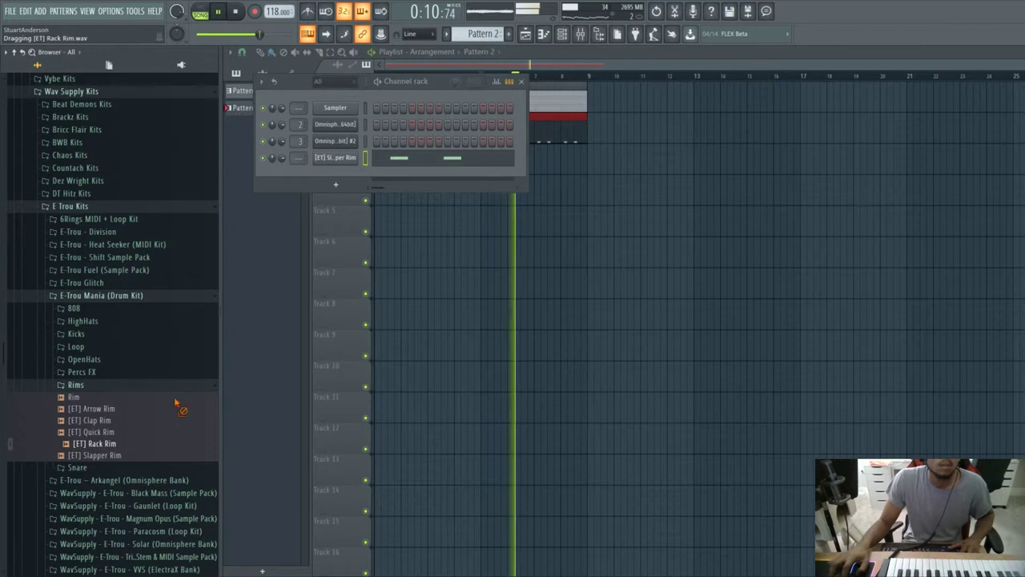
left_click(76, 385)
left_click(76, 347)
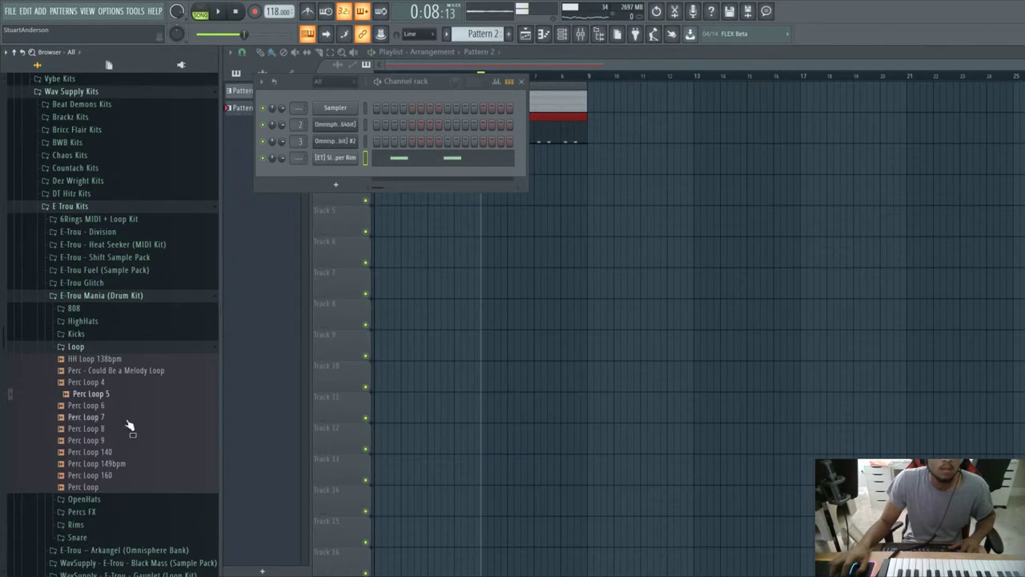
key("F6")
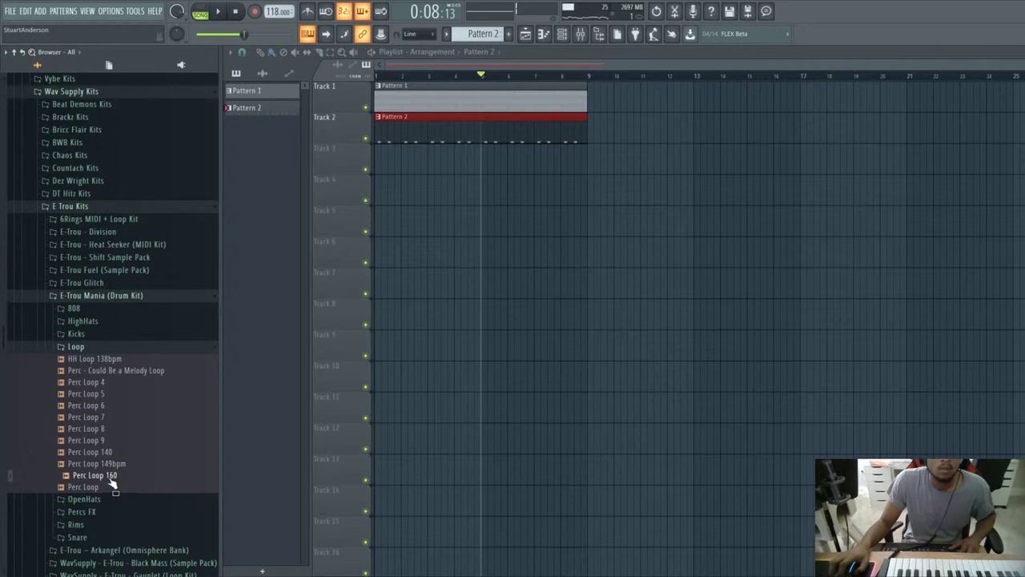
left_click_drag(417, 169, 417, 169)
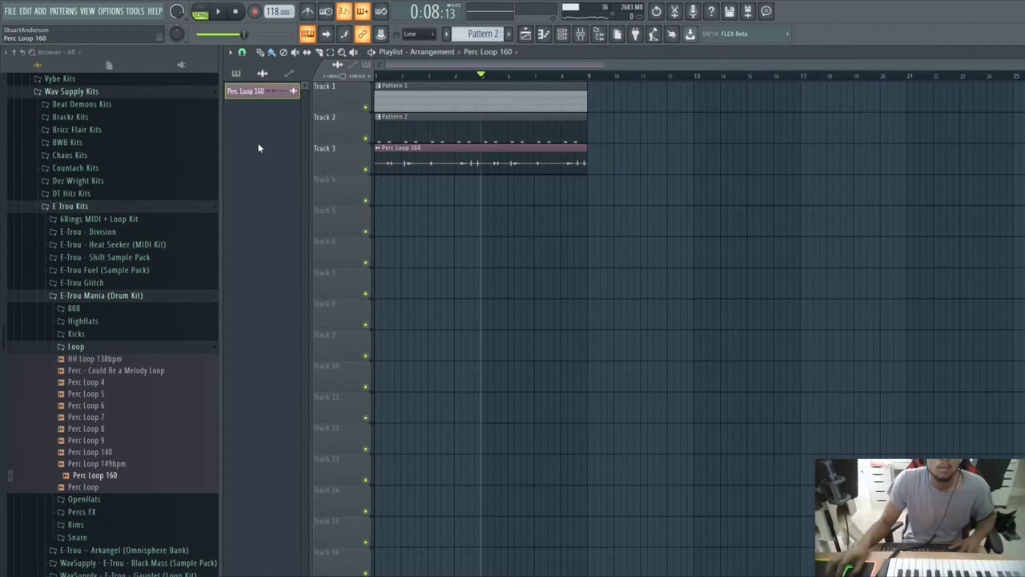
left_click(394, 76)
key("space")
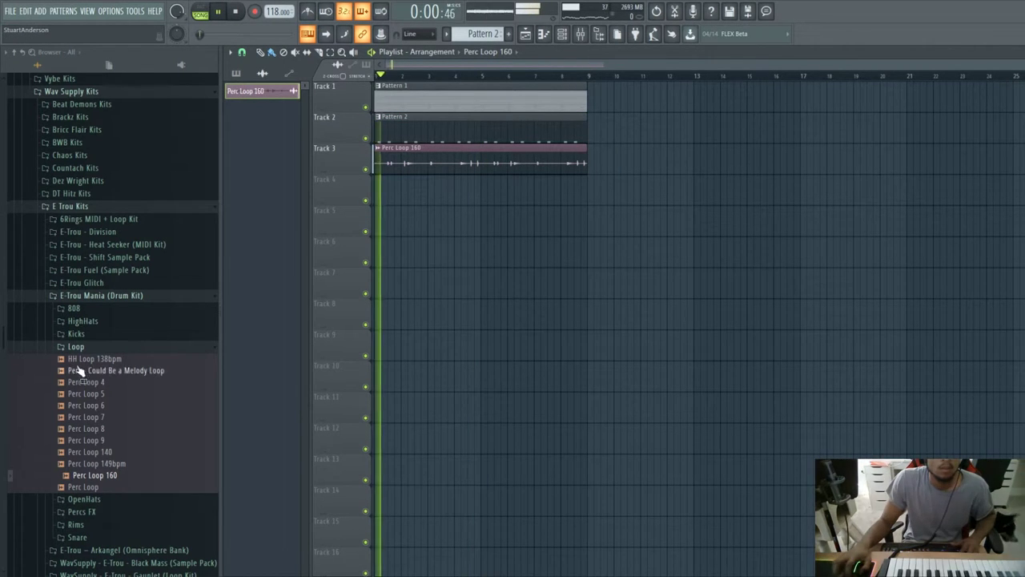
Audition claps such as Dro Clap from the Snare folder over the beat and bring up the channel rack.
left_click(75, 346)
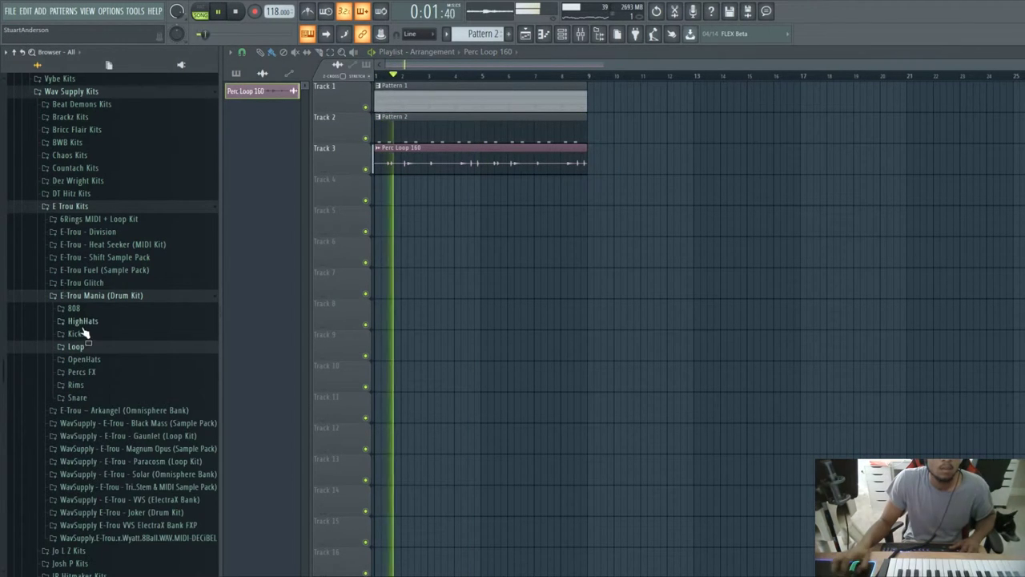
left_click(73, 398)
left_click(94, 420)
left_click(90, 442)
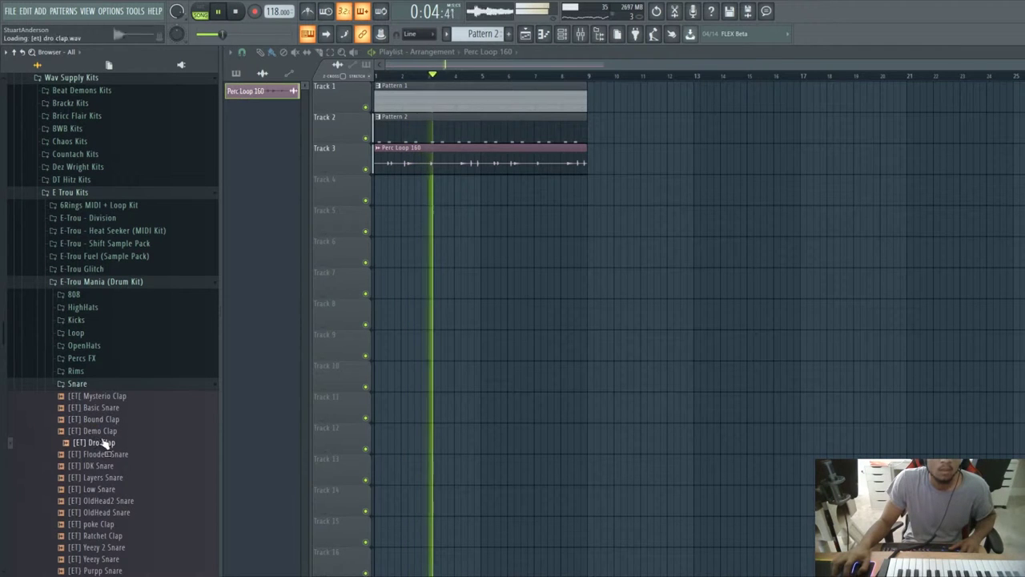
left_click(561, 38)
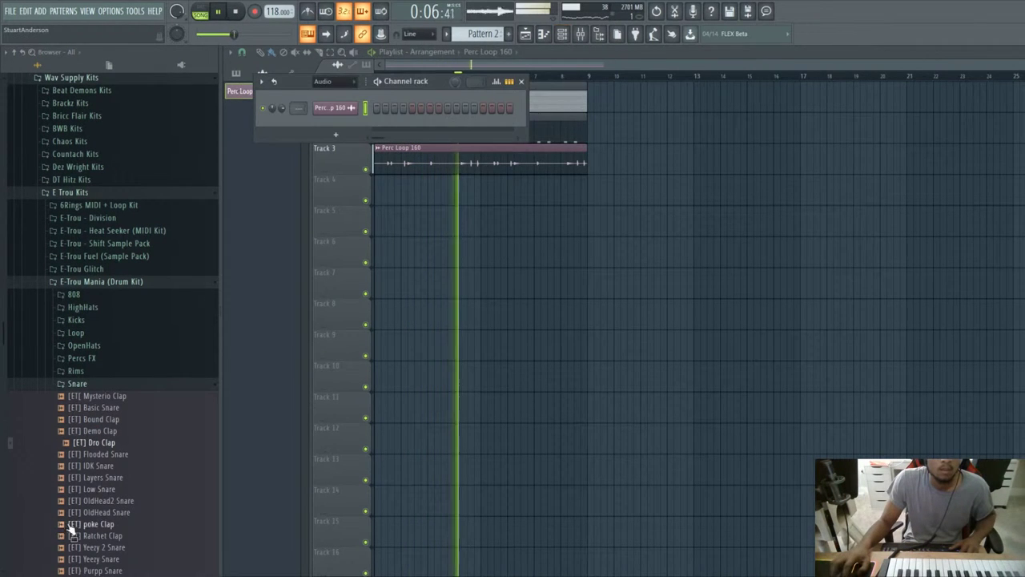
Audition more snares and claps over the beat, including Purpp Snare, Yeezy Snare, Ratchet Clap and Basic Snare.
scroll(102, 545, "down", 4)
left_click(112, 430)
left_click(113, 419)
left_click(111, 397)
left_click(113, 433)
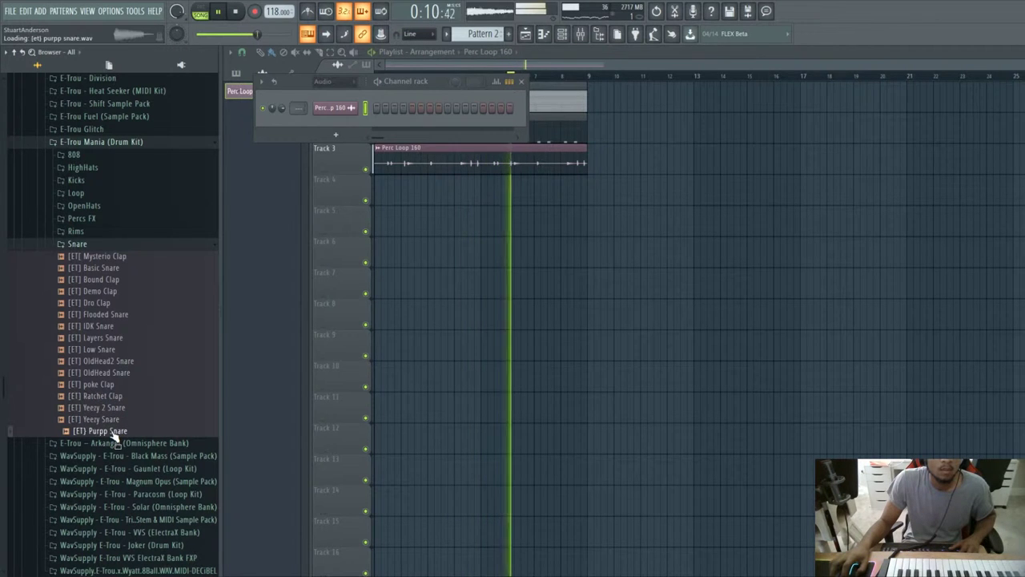
left_click(113, 420)
left_click(115, 397)
left_click(112, 385)
left_click(113, 292)
left_click(111, 268)
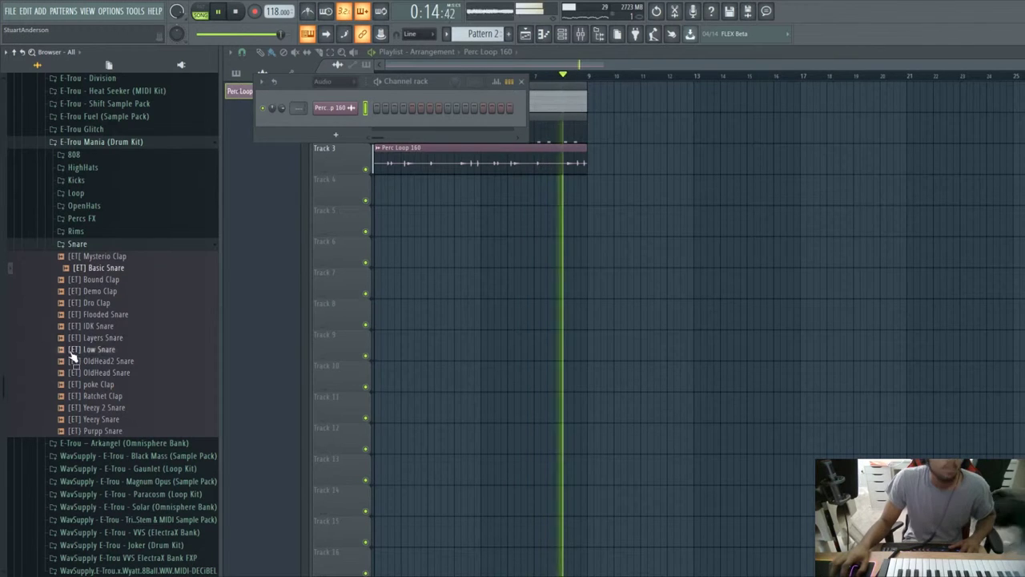
left_click(101, 270)
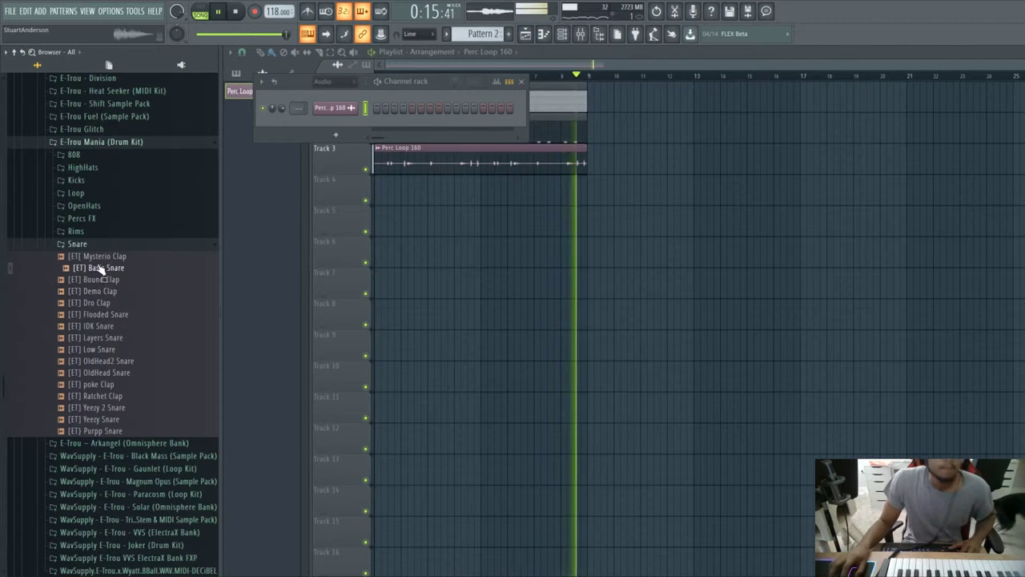
Add a percussion channel with Beam Perc Roll from the Percs FX folder and replace its sample with Tom.
left_click(83, 218)
left_click_drag(101, 258, 115, 262)
left_click_drag(355, 122, 344, 121)
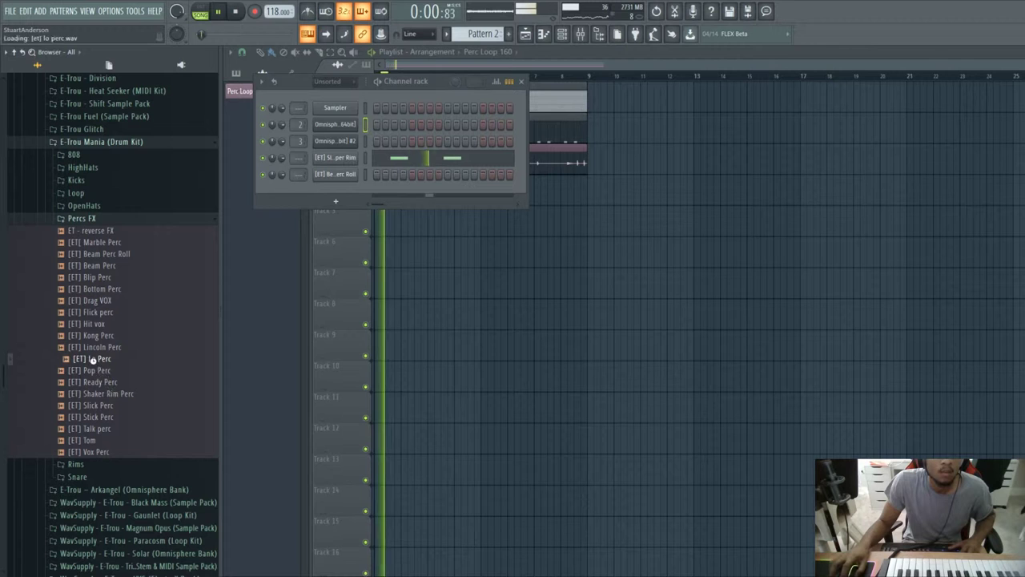
left_click(88, 440)
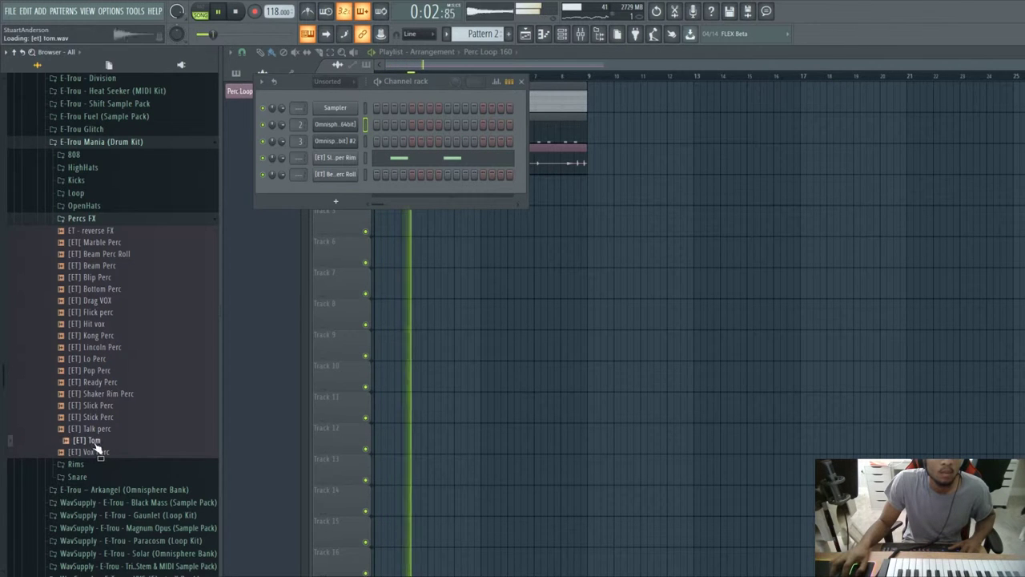
left_click_drag(340, 180, 343, 176)
Place the first Tom hit on C5 at beat 4 of bar 1 in the piano roll while playing the beat.
key("F7")
key("space")
key("space")
key("space")
scroll(306, 285, "down", 4)
key("space")
scroll(313, 297, "up", 3)
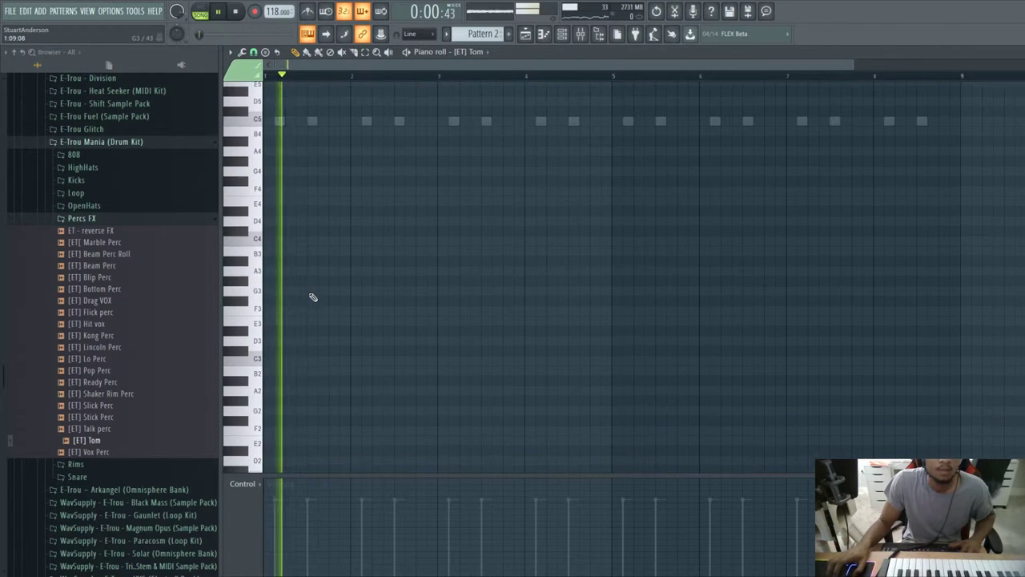
key("space")
key("space")
scroll(320, 172, "up", 2)
scroll(325, 172, "up", 1)
left_click(334, 183)
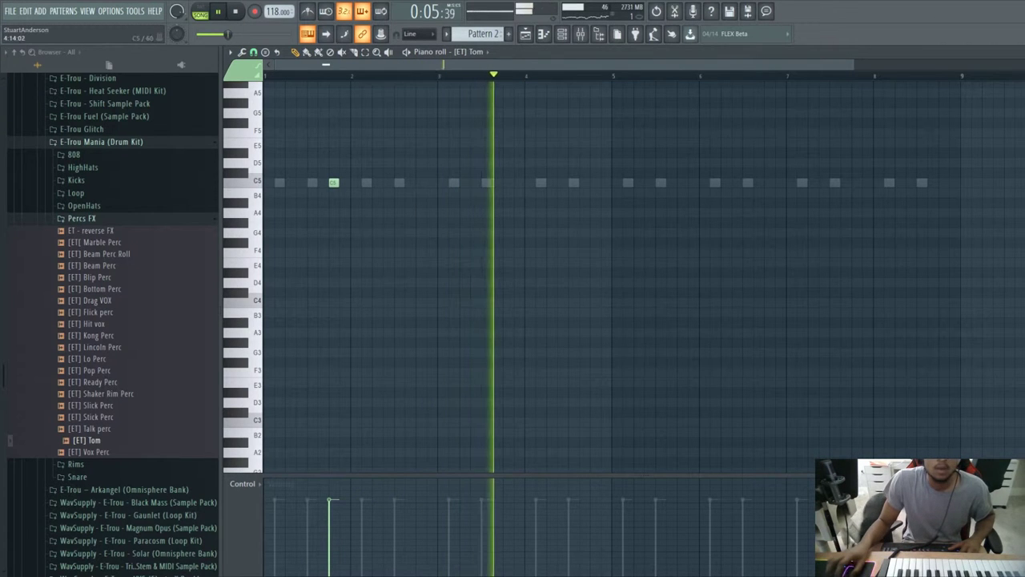
Add C5 Tom hits at step 7 of bar 4, beat 4 of bar 5 and late in bar 7, and close the piano roll.
left_click(562, 183)
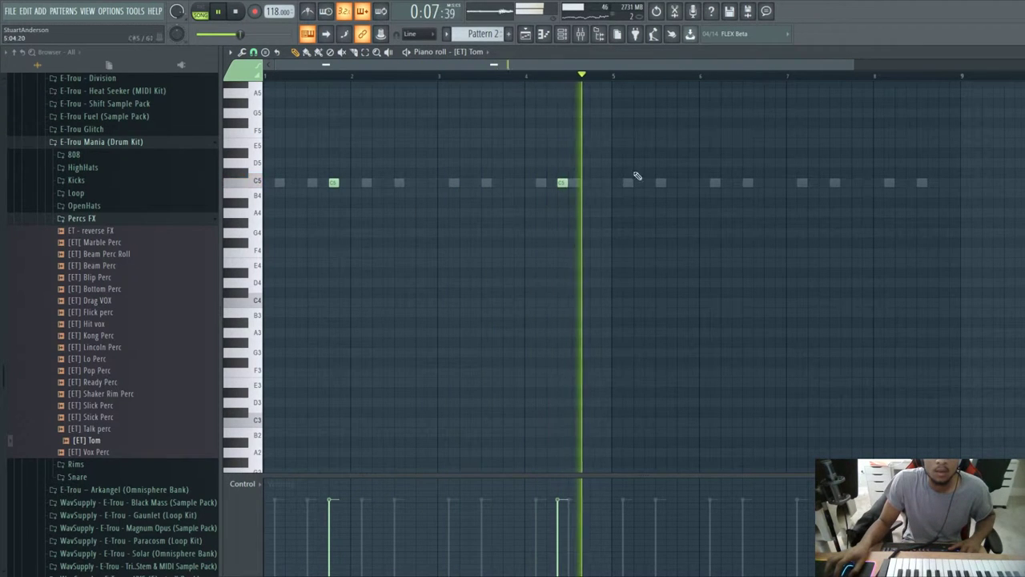
left_click(681, 182)
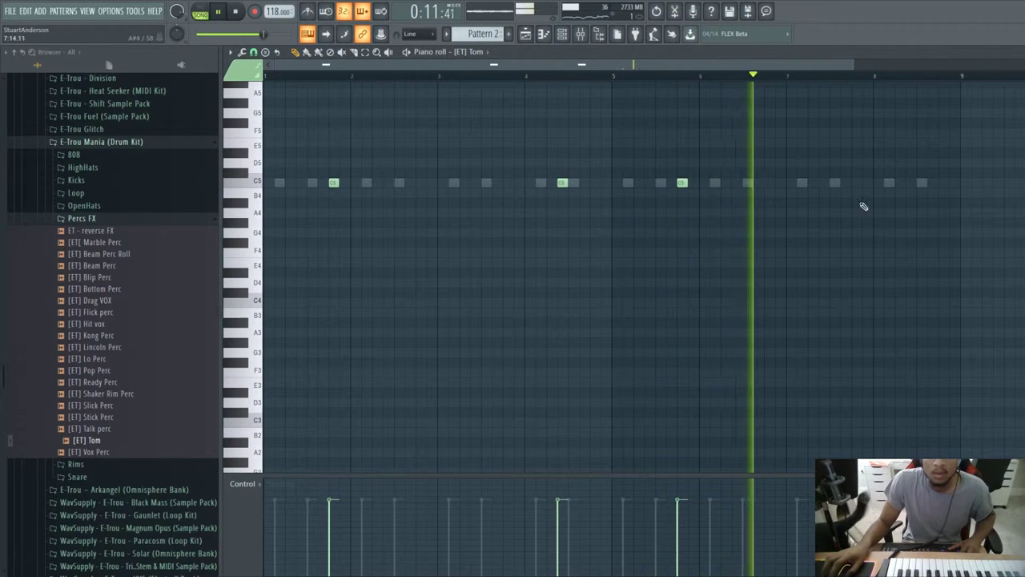
left_click(865, 183)
key("Escape")
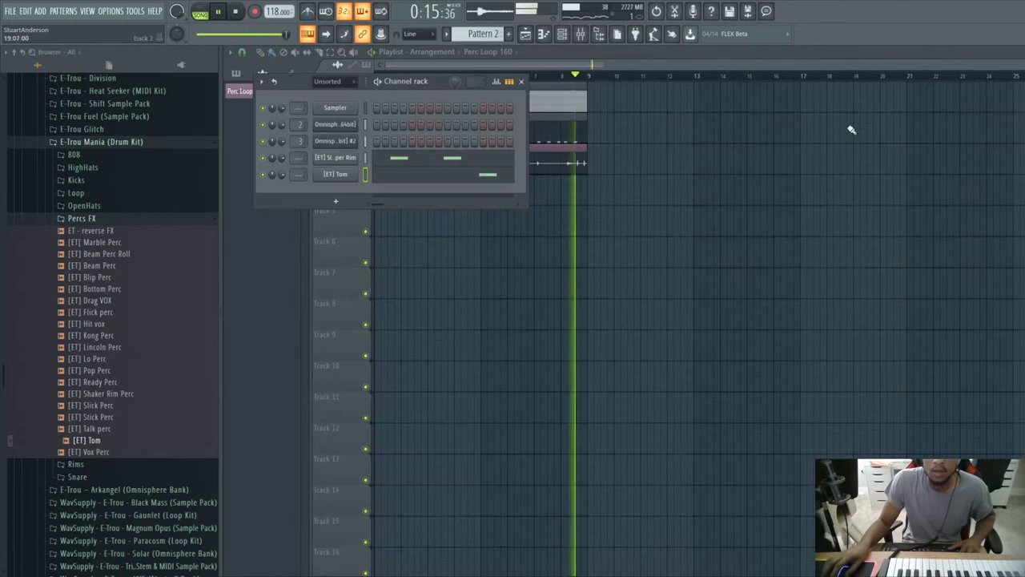
Add the NewSouthside OH sample from the OpenHats folder as a new channel.
left_click(96, 219)
left_click(84, 205)
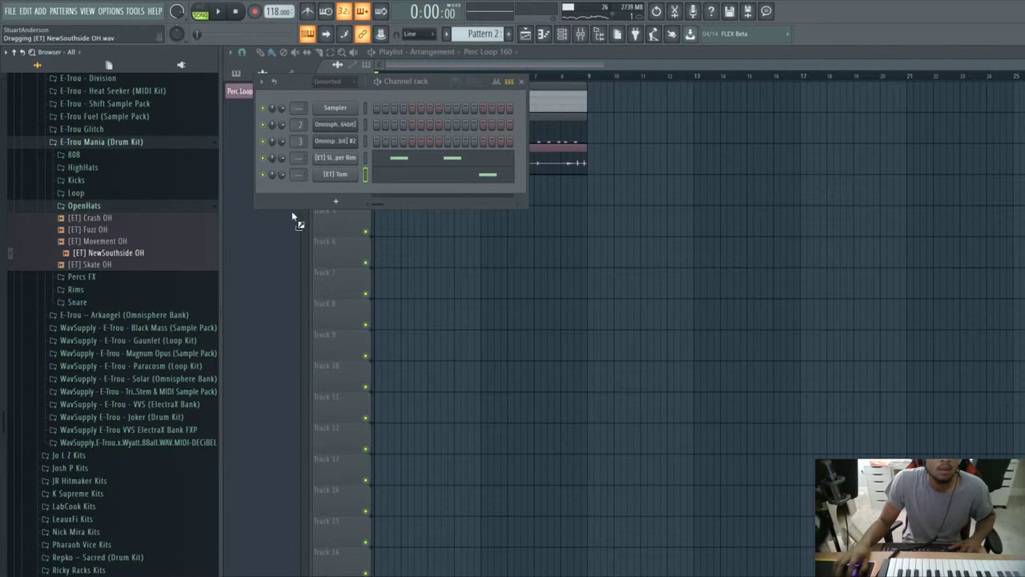
left_click_drag(327, 186, 328, 189)
Draw a C5 open hat hit on the first beat of each bar from 1 to 8 and close the piano roll.
key("F7")
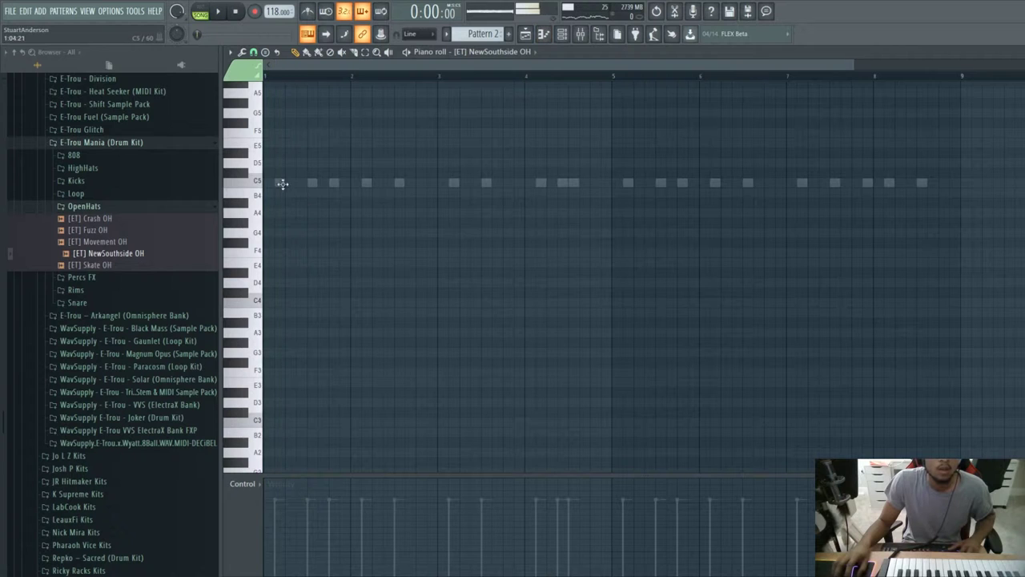
left_click_drag(366, 183, 360, 186)
left_click(444, 184)
left_click(531, 185)
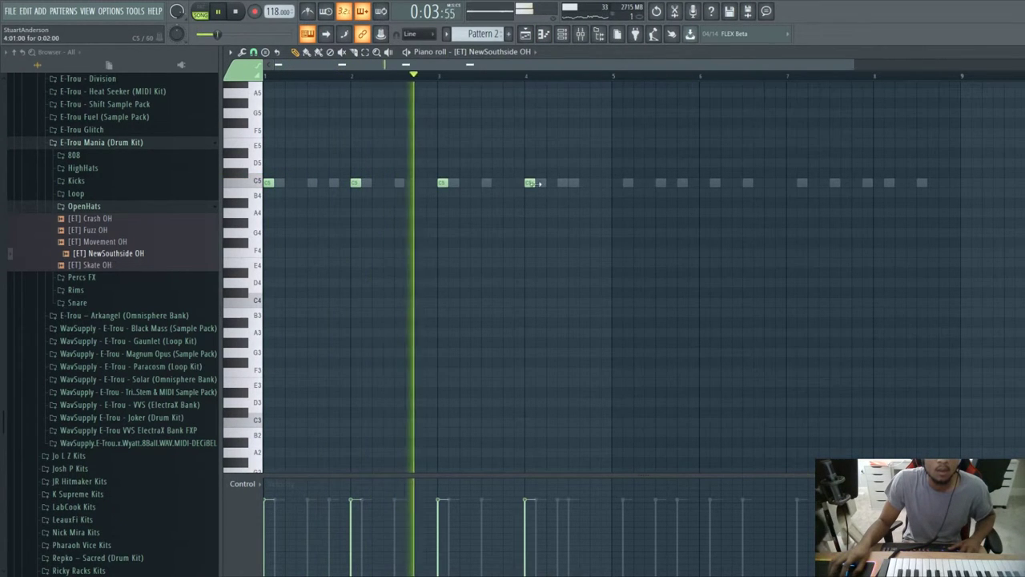
left_click(618, 184)
left_click(706, 185)
left_click(793, 184)
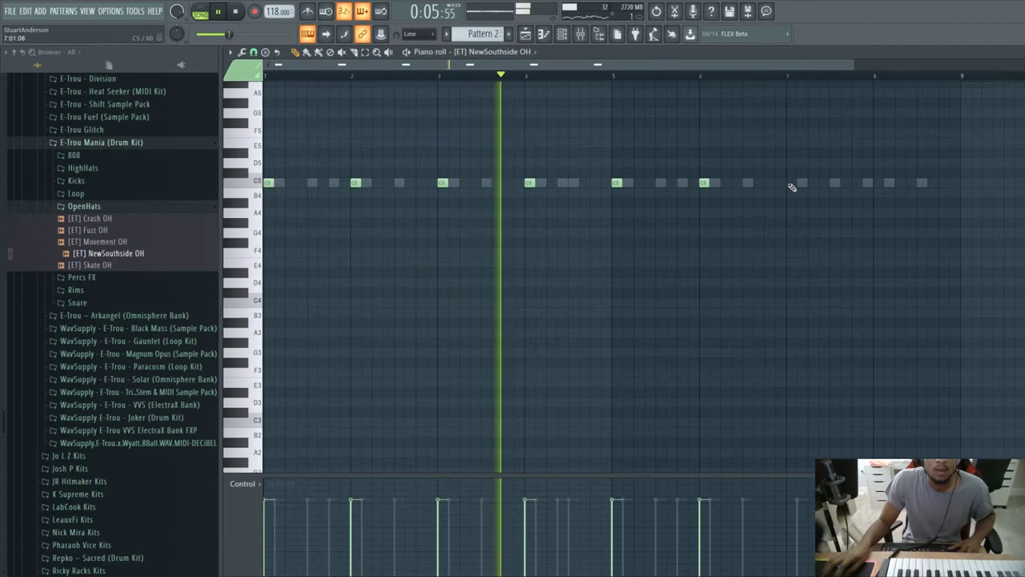
left_click(875, 188)
left_click(1014, 51)
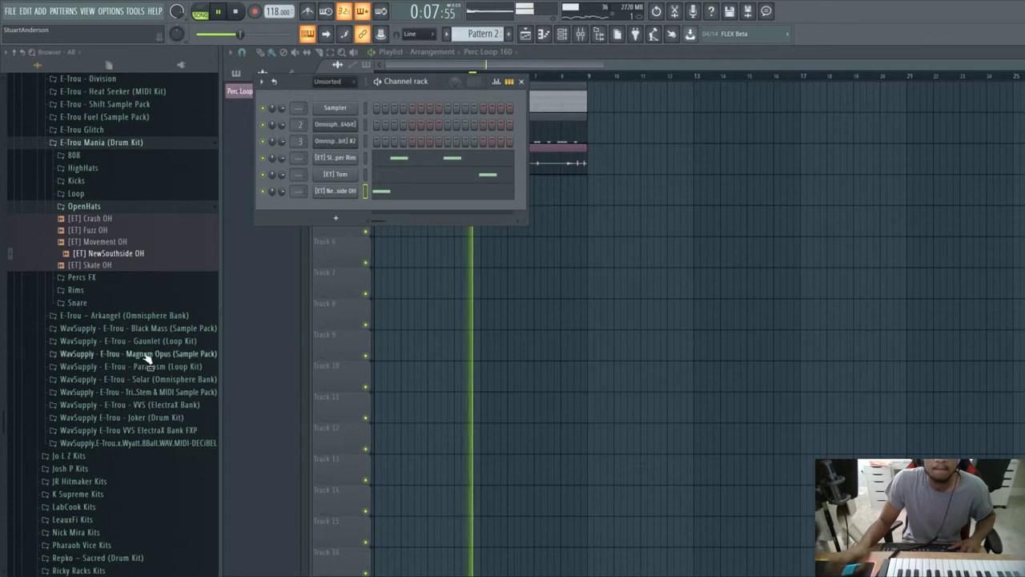
Add a hi-hat channel with hits on every fourth step, replacing the Midnight HH sample with Slide HH from the HighHats folder.
key("space")
left_click(83, 168)
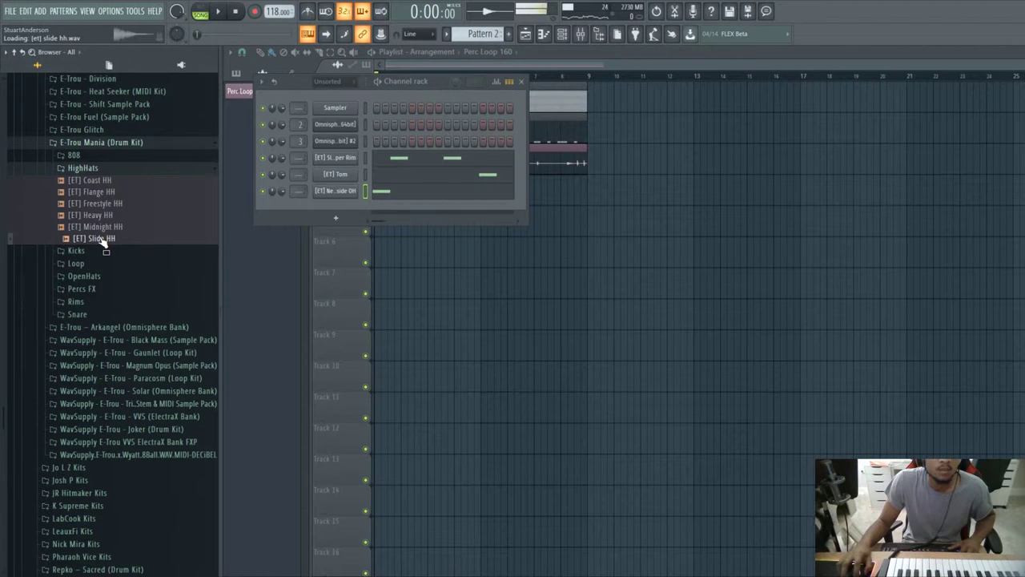
left_click_drag(342, 208, 342, 209)
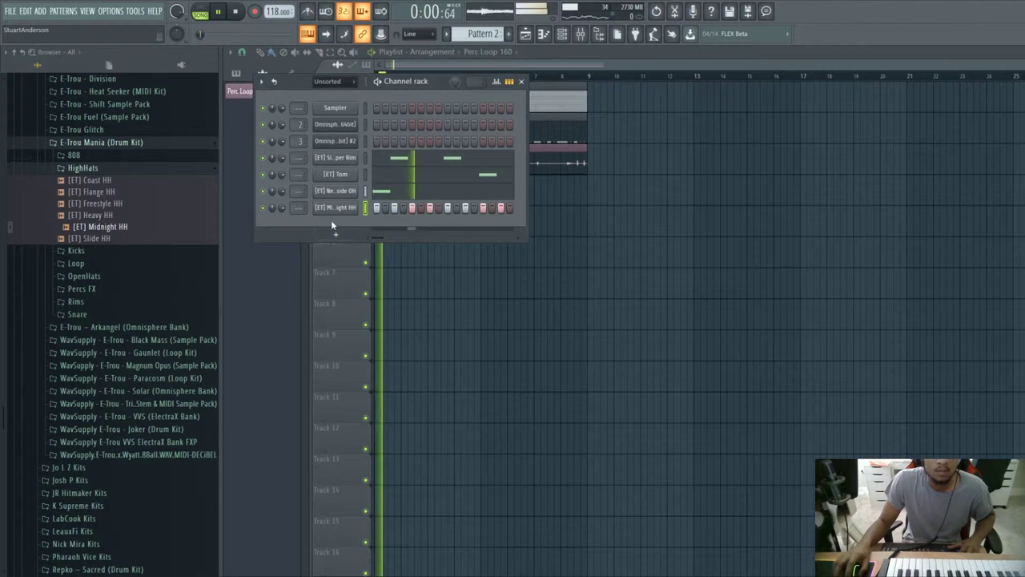
left_click_drag(100, 238, 332, 208)
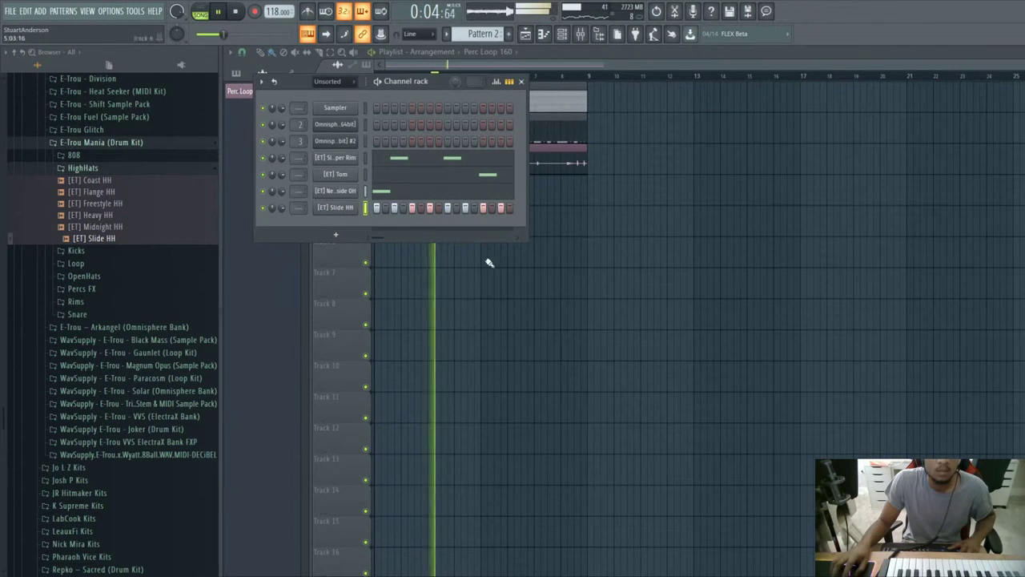
left_click(87, 169)
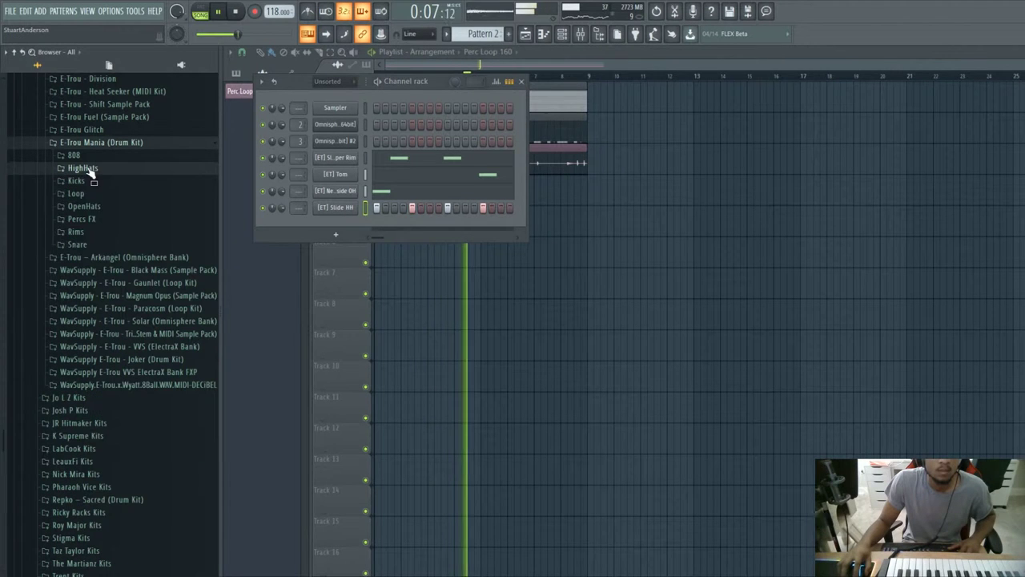
Audition samples in the Snare folder of the E-Trou Mania drum kit and add Flooded Snare as a new channel.
left_click(78, 245)
key("space")
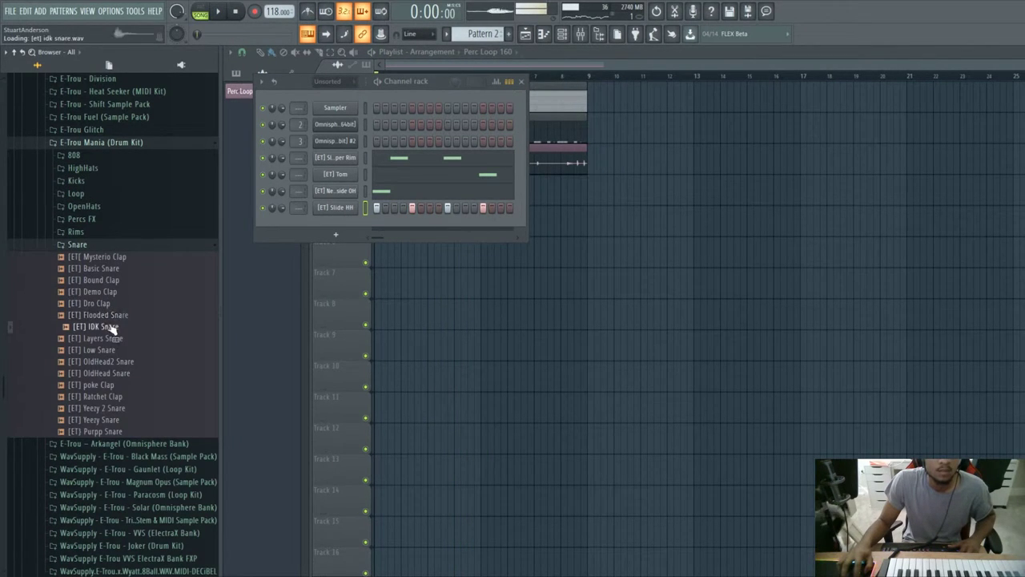
scroll(133, 320, "up", 10)
scroll(131, 331, "down", 7)
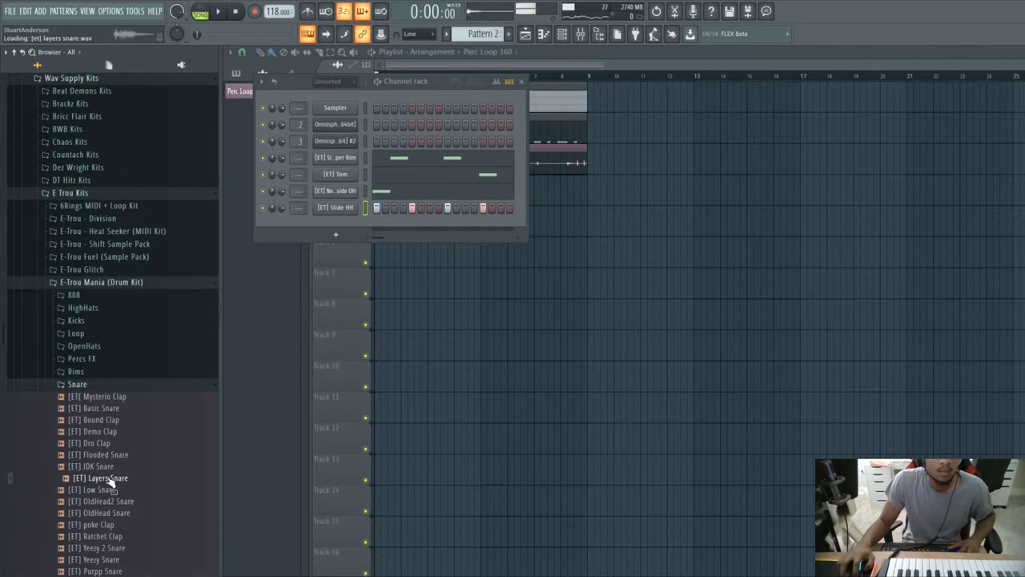
left_click_drag(327, 219, 335, 224)
Draw a C5 Flooded Snare hit on beat 3 of each bar from 1 to 8 and close the piano roll.
key("F7")
key("space")
left_click(311, 183)
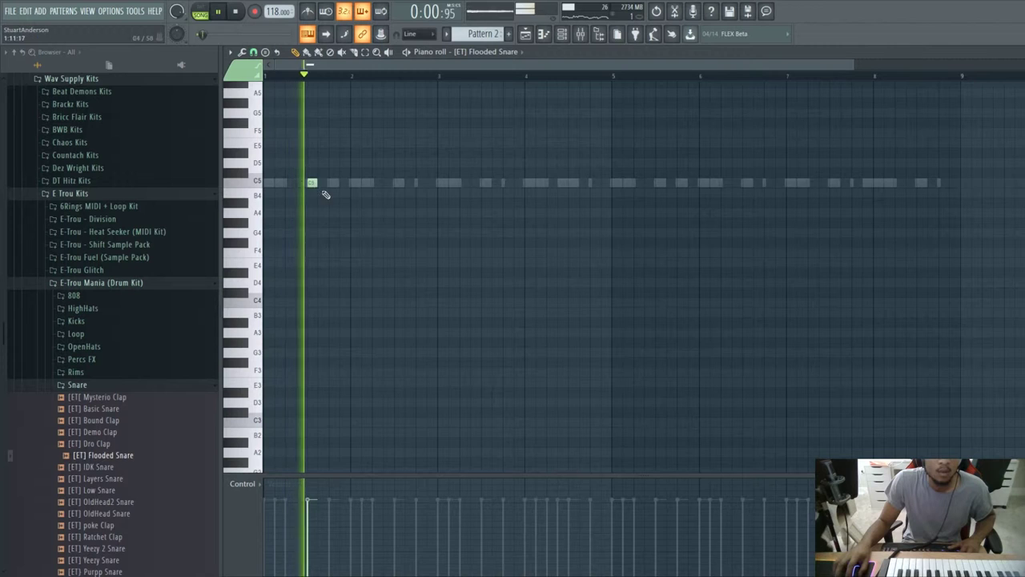
left_click(399, 183)
left_click(484, 183)
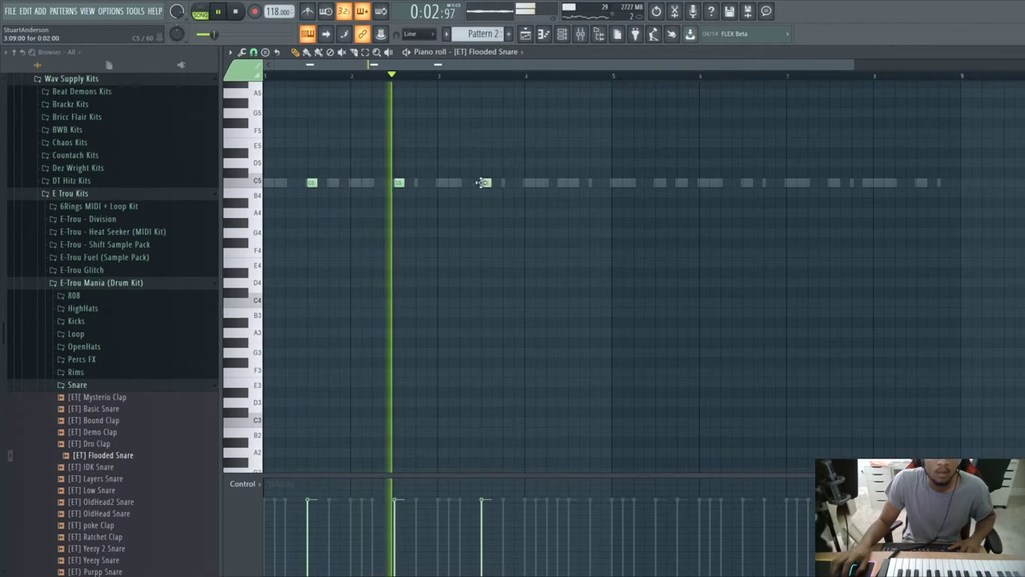
left_click(573, 183)
left_click(660, 182)
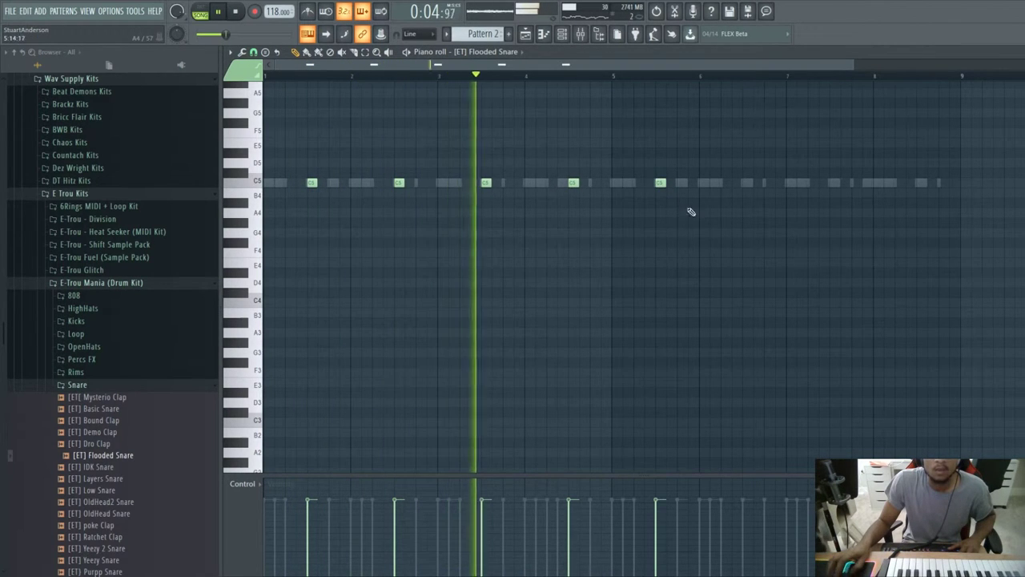
left_click(747, 183)
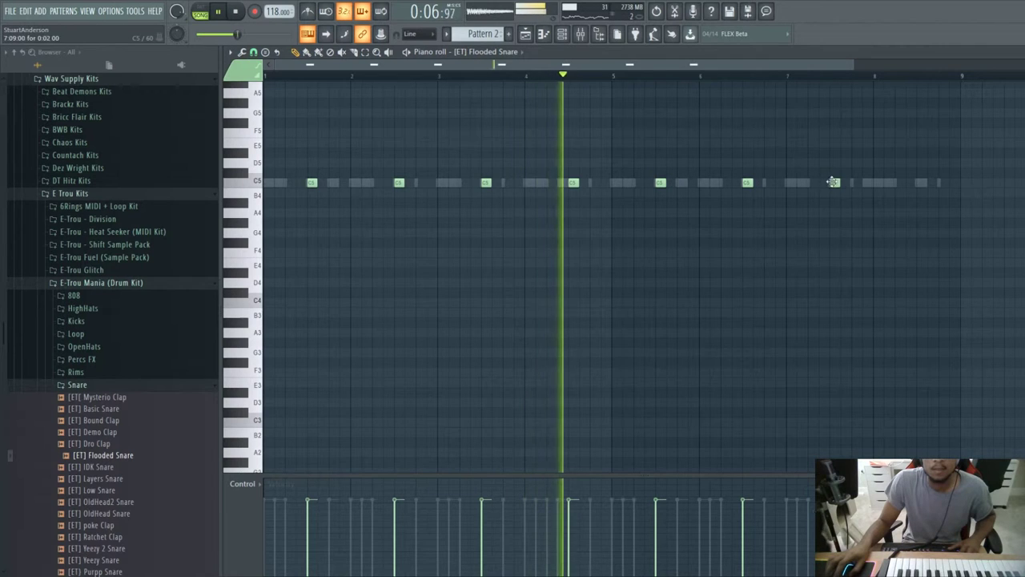
left_click(920, 183)
left_click(1016, 52)
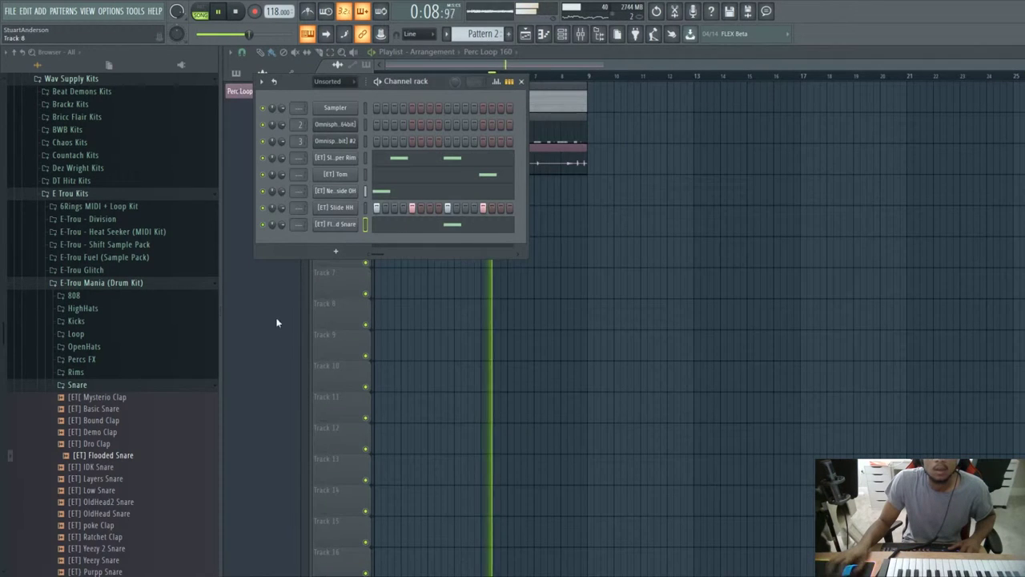
Collapse the Snare folder, audition samples in the Kicks folder and add Bliss Kick as a new channel.
left_click(80, 386)
scroll(92, 376, "down", 5)
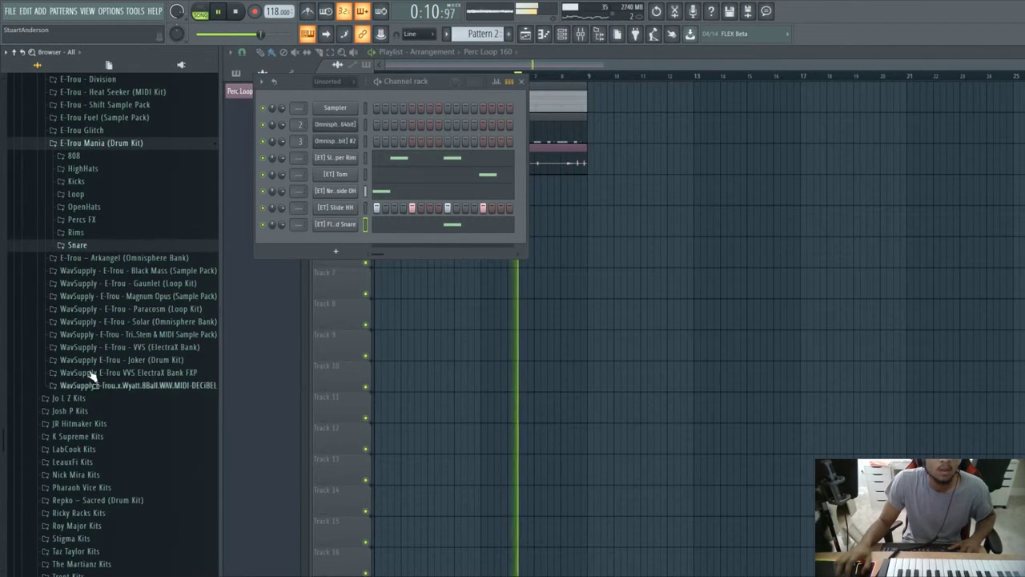
left_click(87, 246)
left_click(86, 248)
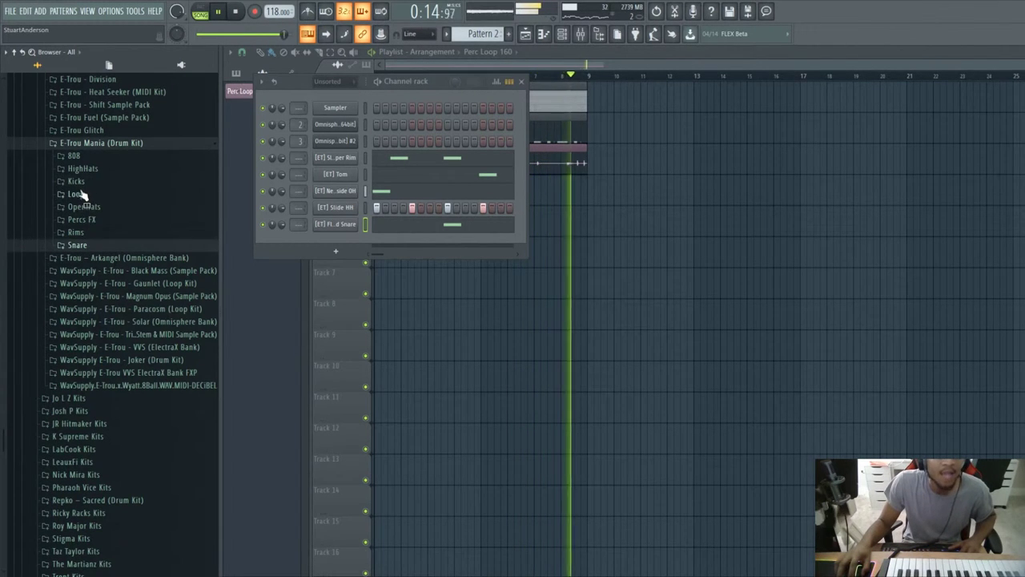
left_click(77, 181)
left_click(89, 216)
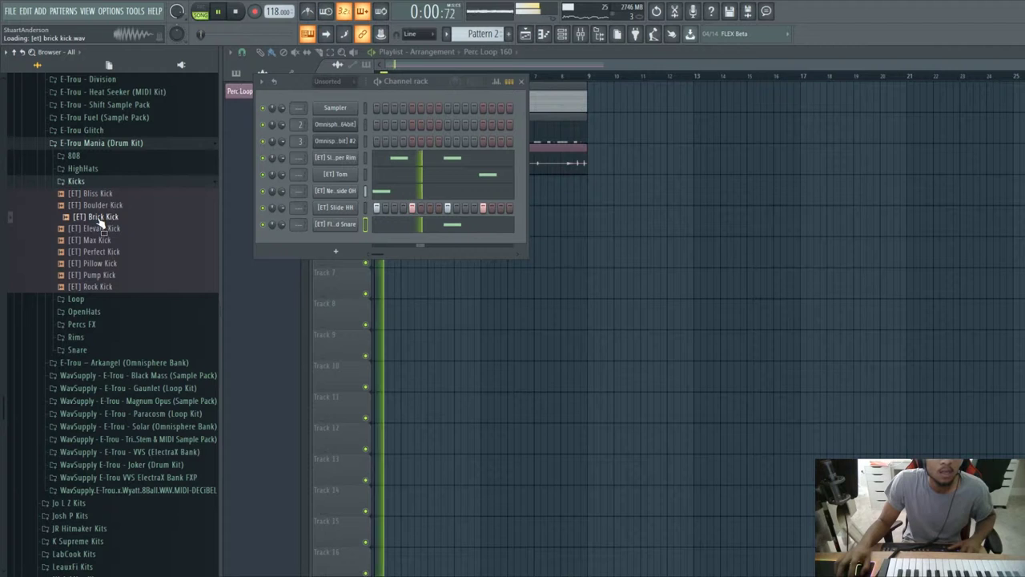
left_click(97, 229)
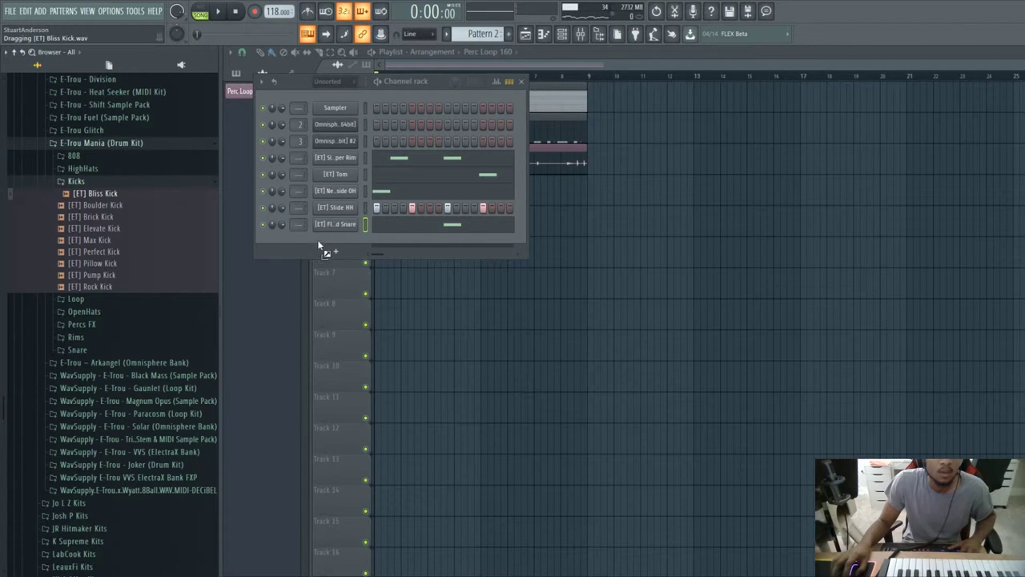
left_click_drag(288, 246, 282, 241)
key("space")
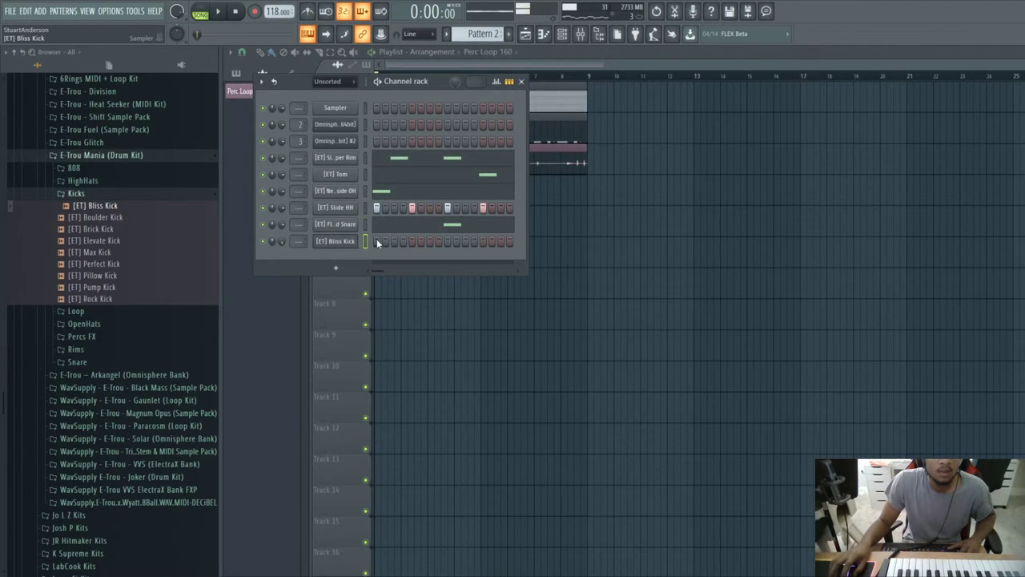
Draw C5 Bliss Kick hits at steps 1, 3 and 7 of bar 1 and at steps 1 and 5 of bars 2 and 3.
key("F7")
key("space")
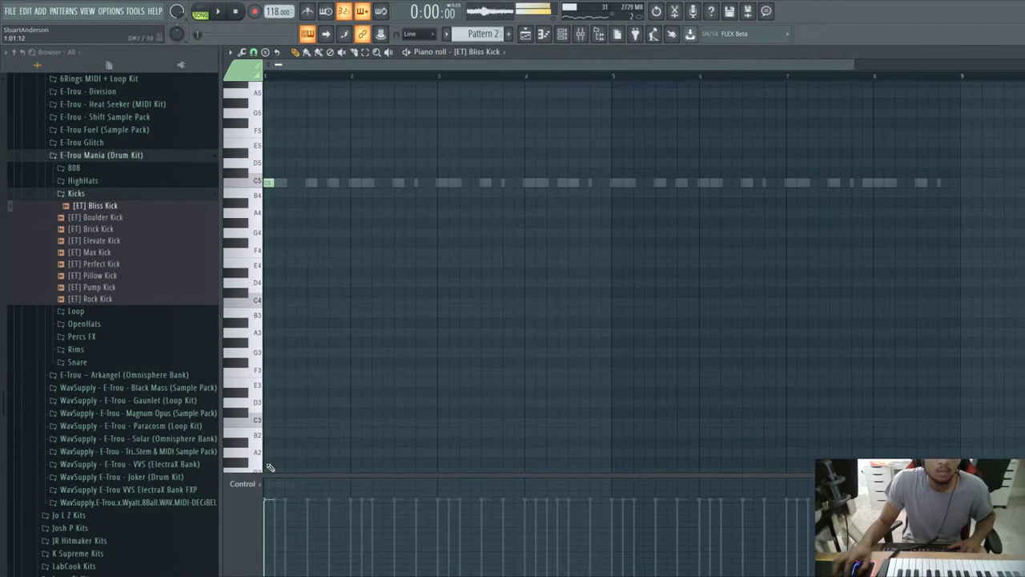
left_click(280, 184)
key("space")
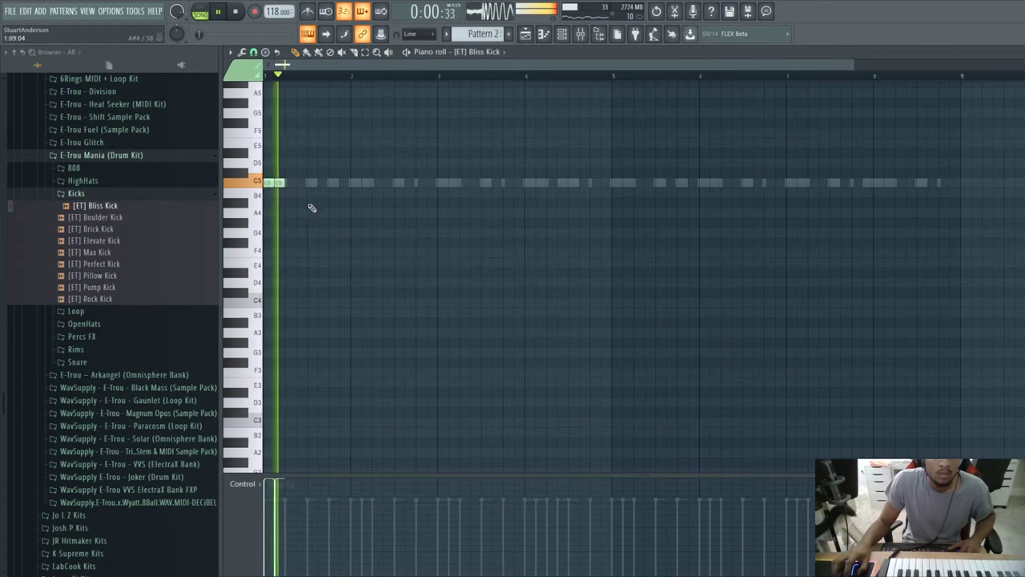
left_click(352, 183)
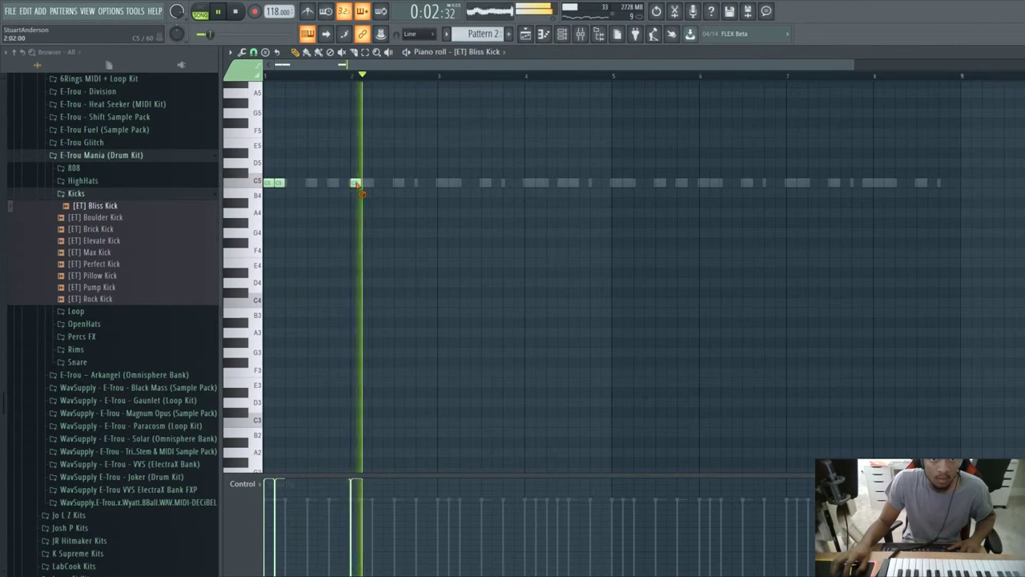
left_click(300, 183)
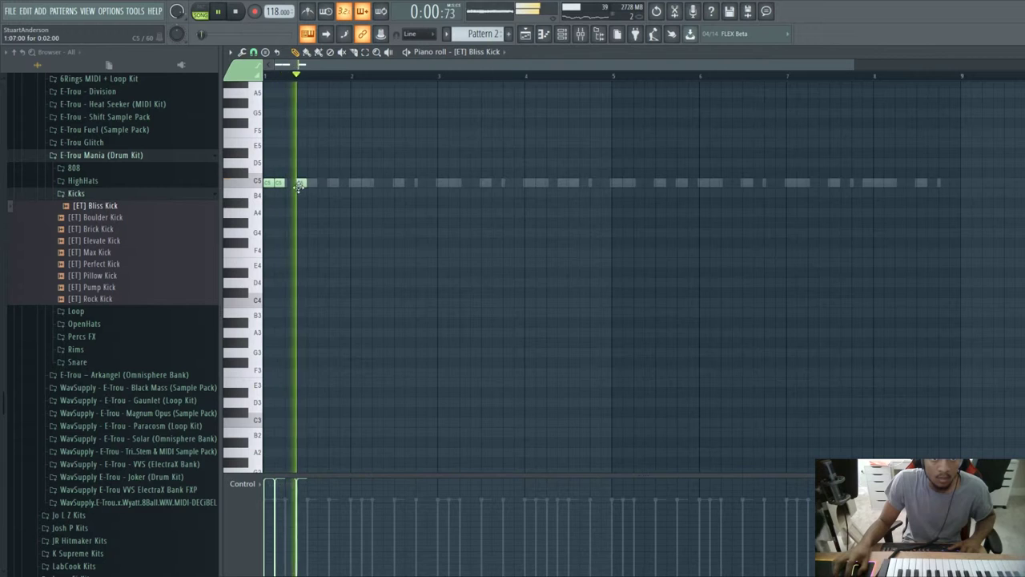
left_click(355, 182)
left_click(376, 183)
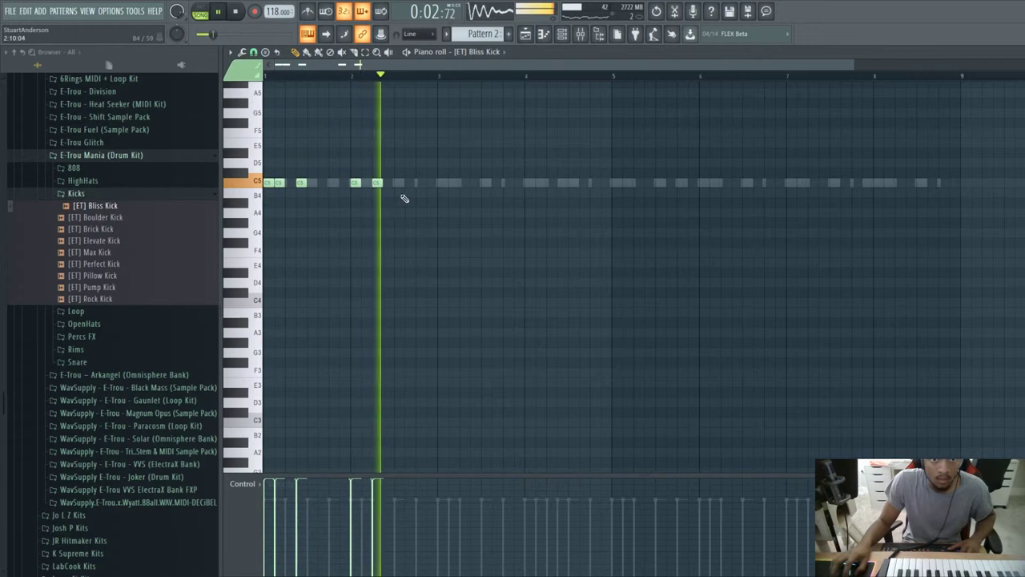
left_click(441, 183)
left_click(462, 182)
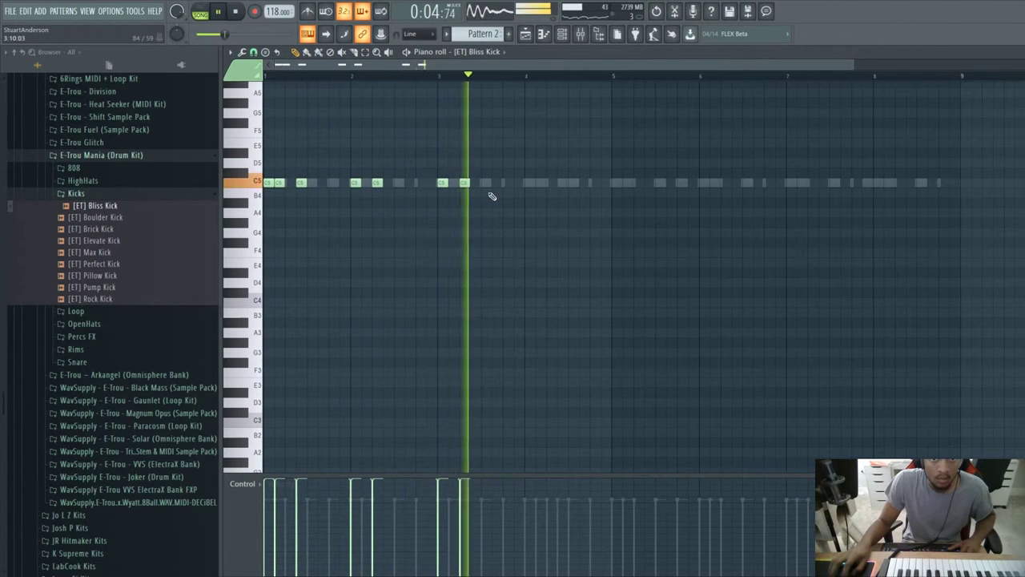
Add C5 kick hits at steps 3, 5 and 11 of bar 4 and at steps 1 and 7 of bar 5.
left_click(529, 183)
left_click(542, 183)
left_click(584, 183)
left_click(506, 76)
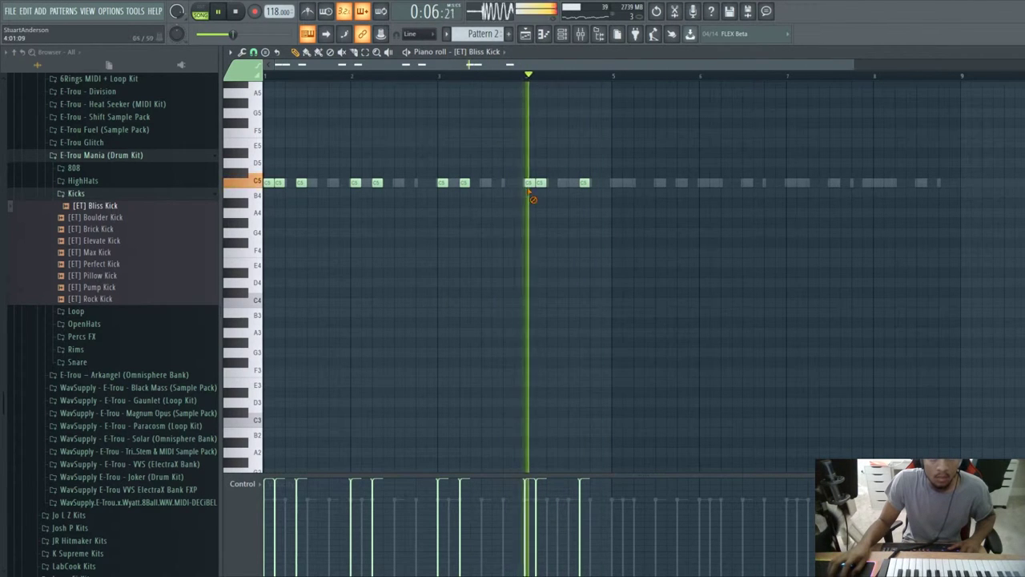
left_click(551, 183)
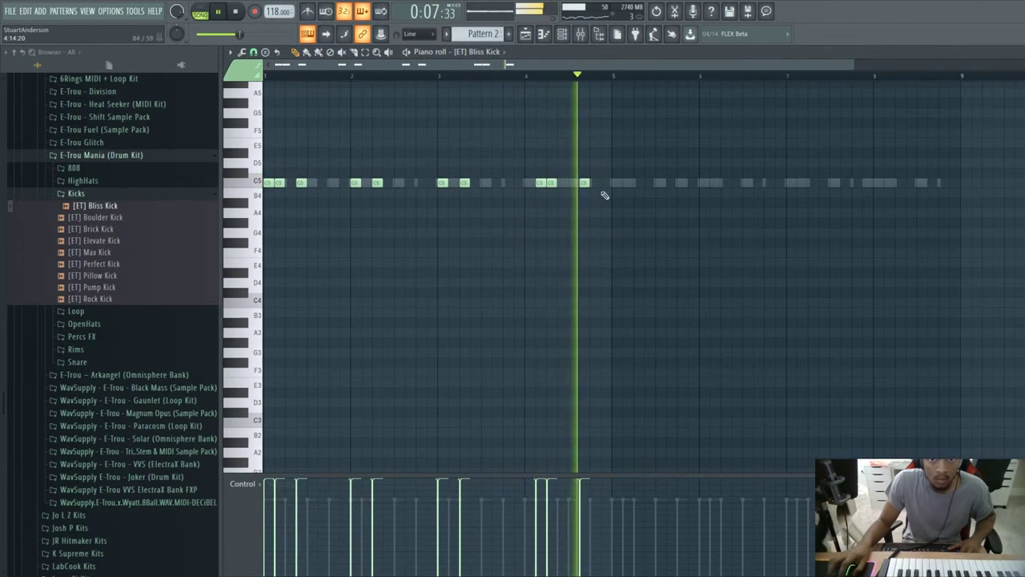
left_click(616, 182)
left_click(650, 182)
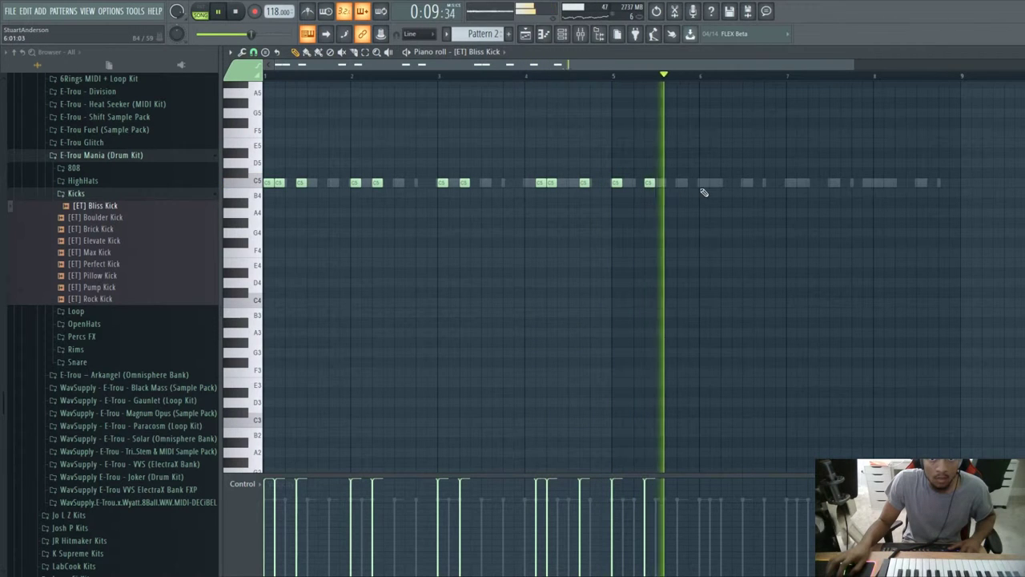
Add C5 kick hits at steps 3, 5 and 13 of bar 6 and at steps 3 and 11 of bar 7.
left_click(713, 182)
left_click(724, 183)
left_click(768, 183)
left_click(804, 183)
left_click(848, 182)
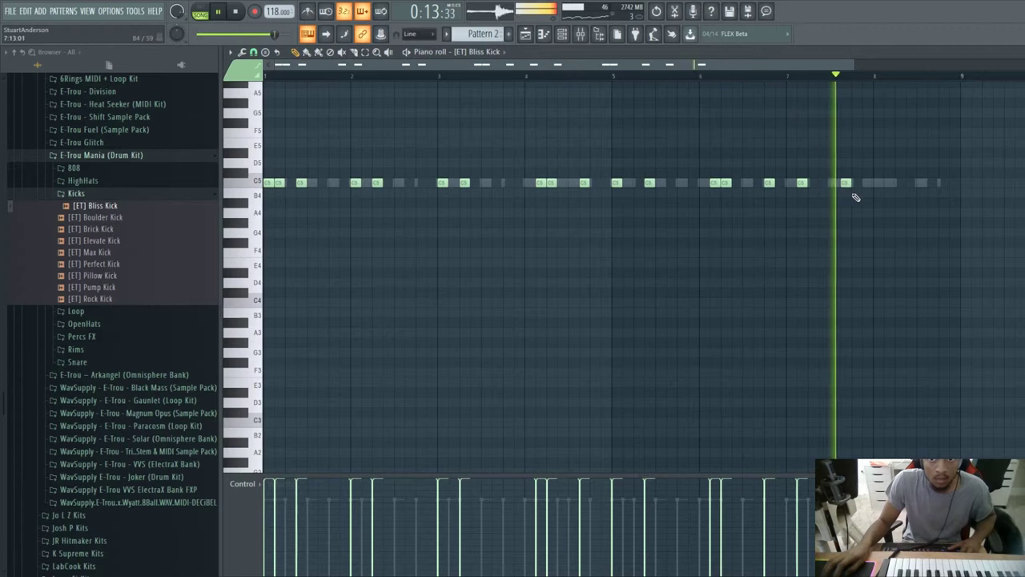
Add C5 kick hits at steps 3, 5 and 13 of bar 8, then close the piano roll and collapse the Kicks folder.
left_click(879, 184)
left_click(898, 193)
left_click(861, 77)
key("space")
left_click(887, 184)
left_click(899, 183)
left_click(941, 183)
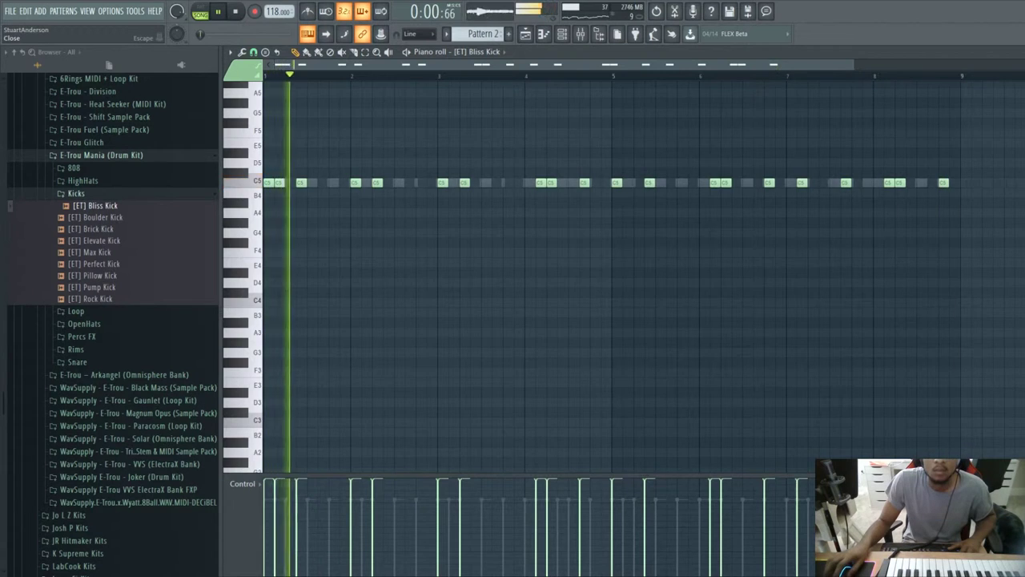
left_click(1015, 51)
left_click(75, 193)
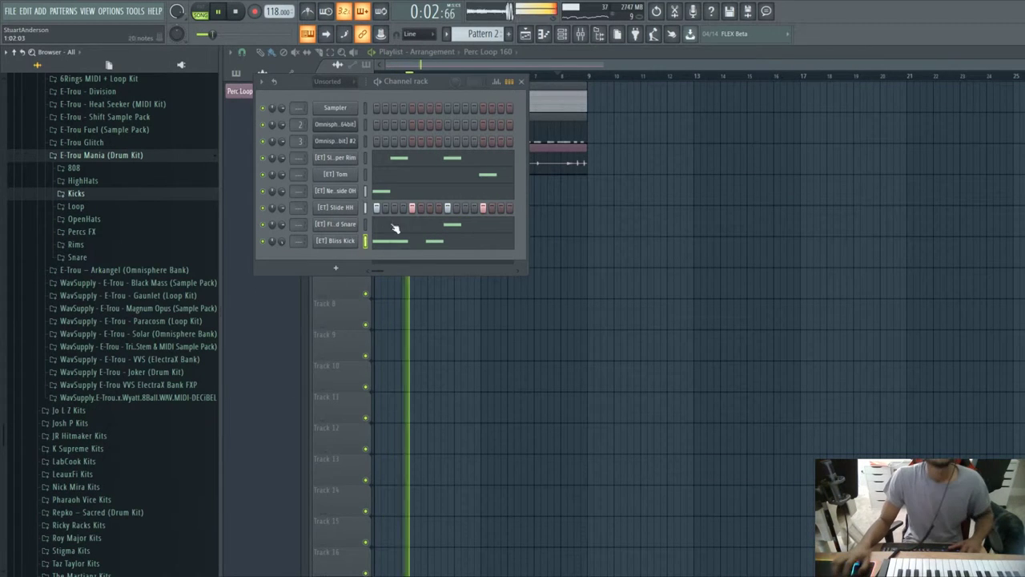
Set the project tempo to 117 BPM, trying 113 BPM along the way during playback.
key("space")
left_click(276, 33)
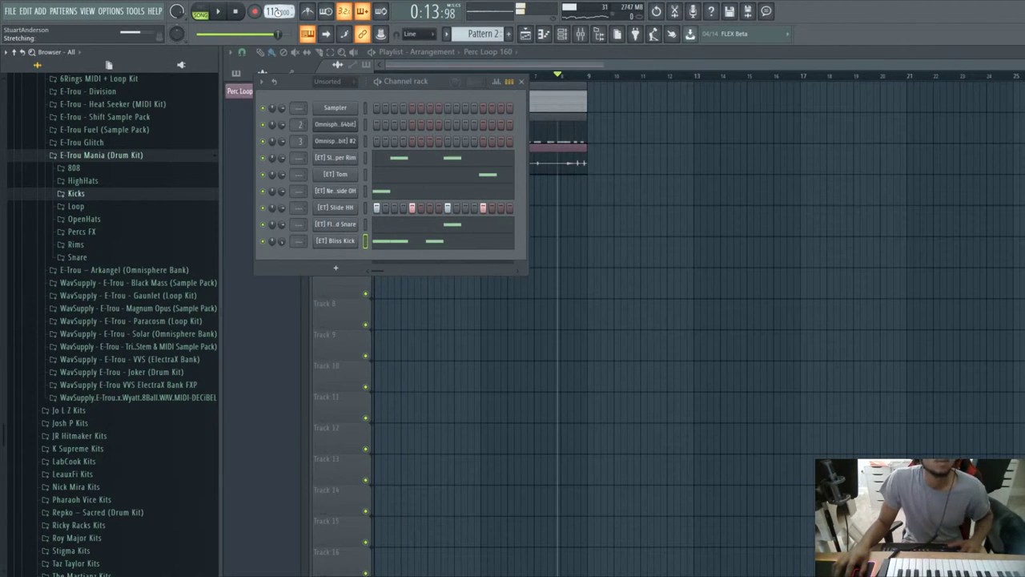
key("space")
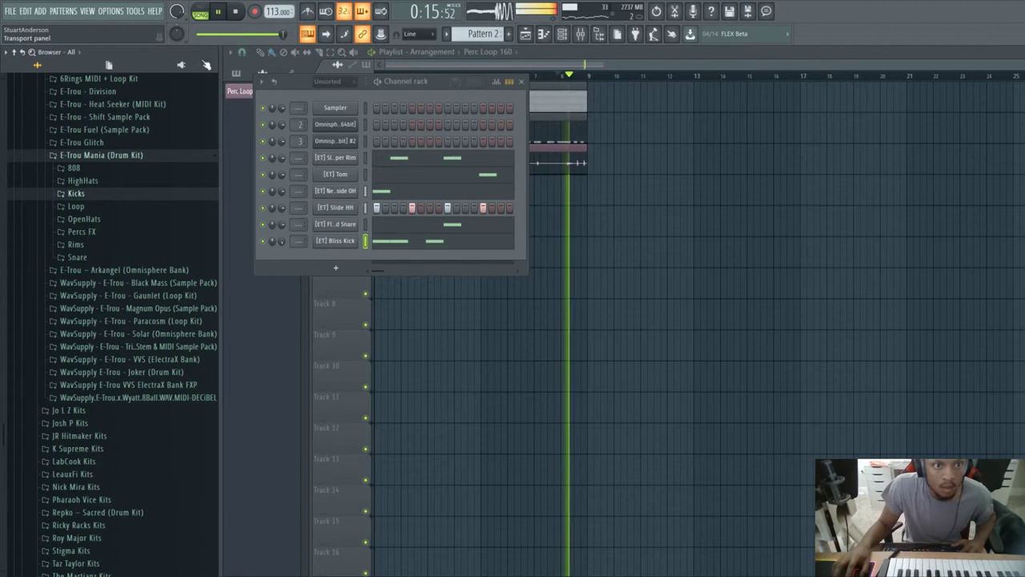
left_click_drag(247, 33, 200, 34)
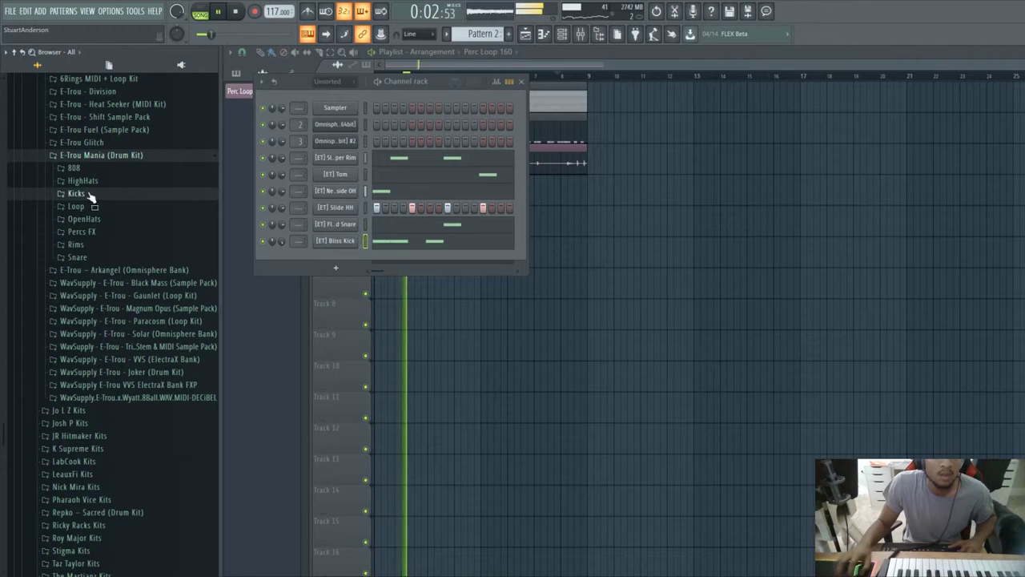
Collapse the E-Trou Mania and E Trou Kits folders and delete the empty Sampler channel.
left_click(53, 156)
scroll(99, 221, "up", 7)
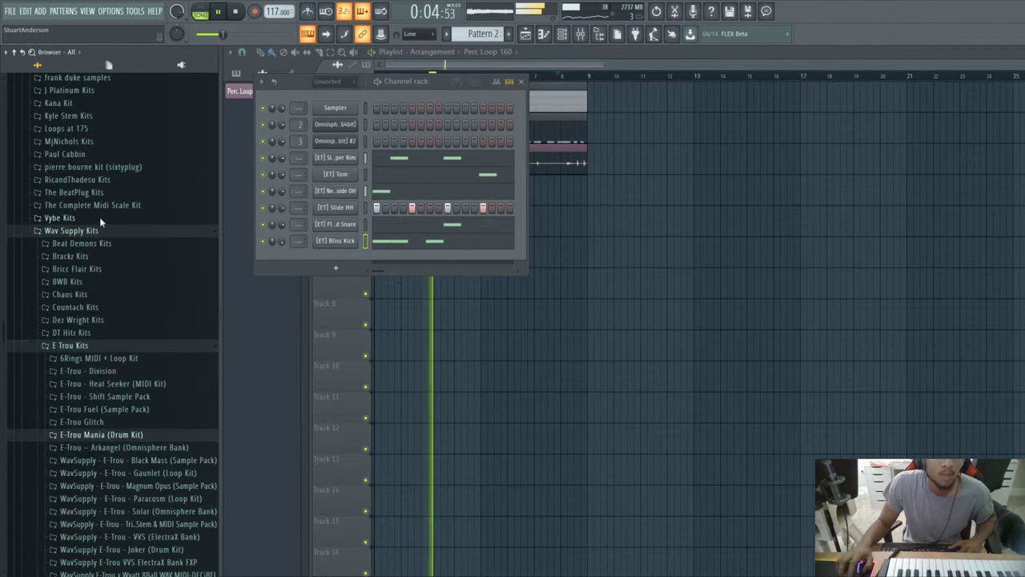
left_click(78, 348)
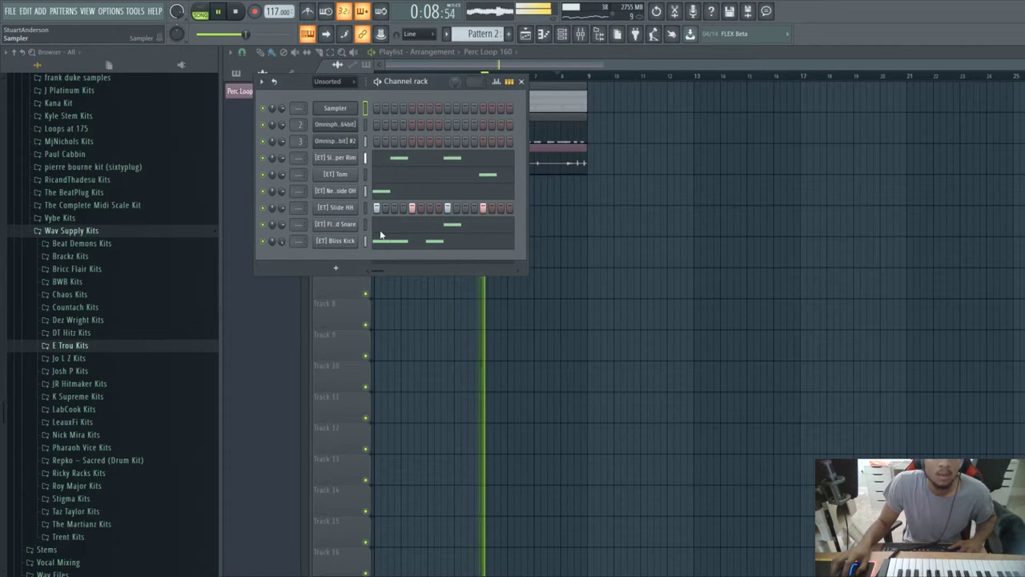
key("alt+Delete")
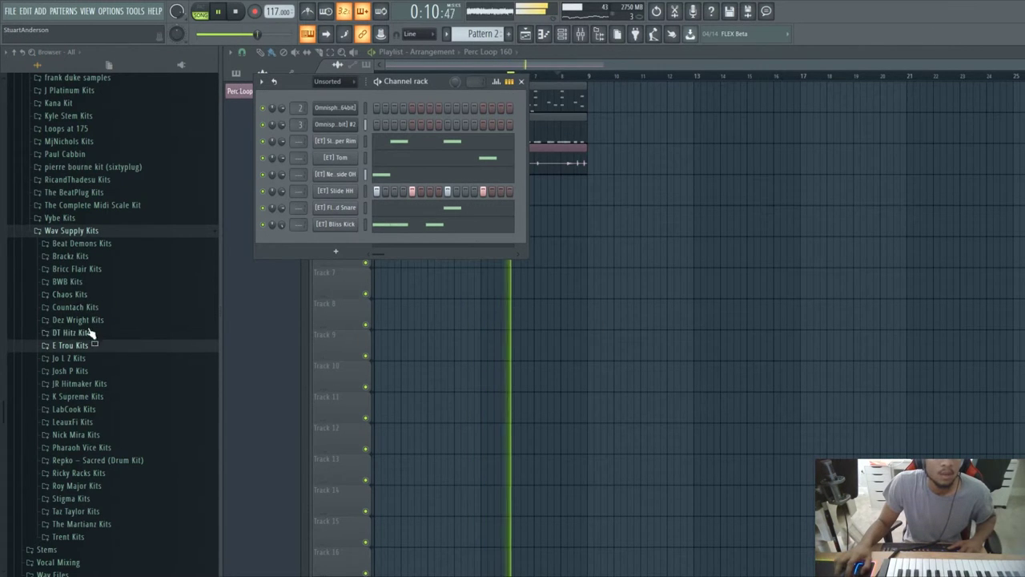
Open the 808 folder of the E-Trou Mania drum kit inside Wav Supply Kits' E Trou Kits.
scroll(84, 270, "down", 4)
scroll(84, 264, "up", 4)
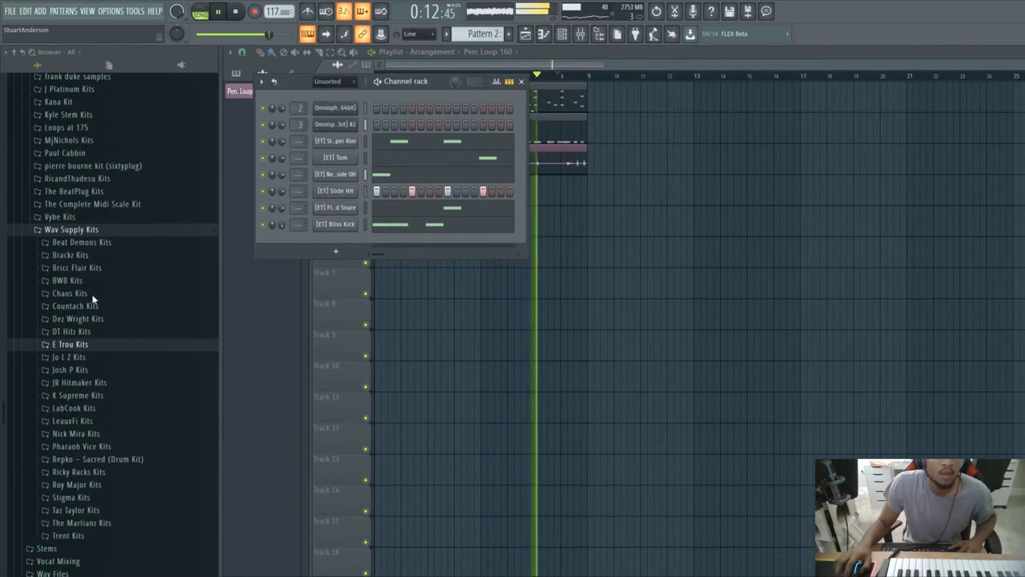
left_click(71, 230)
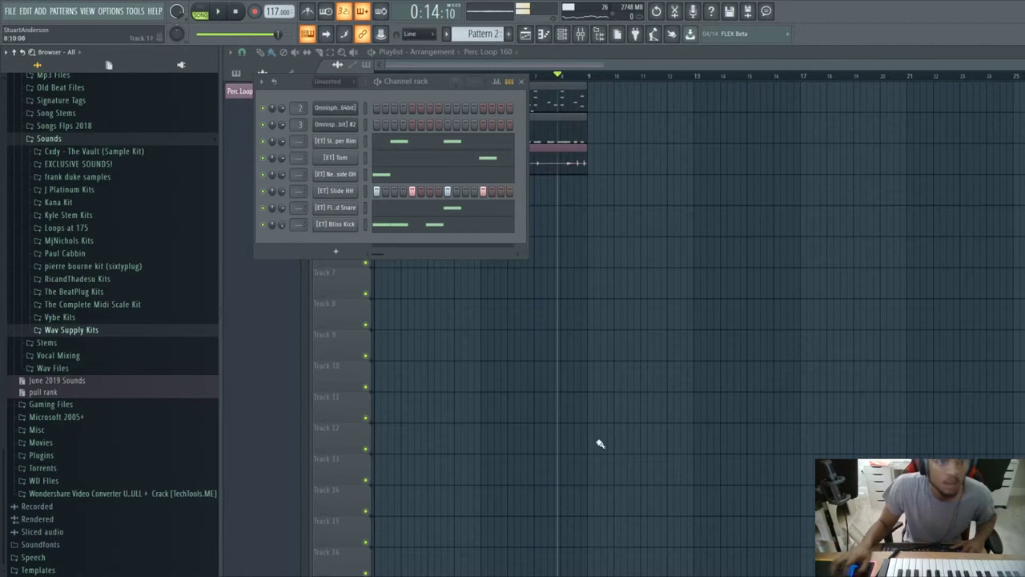
left_click(62, 330)
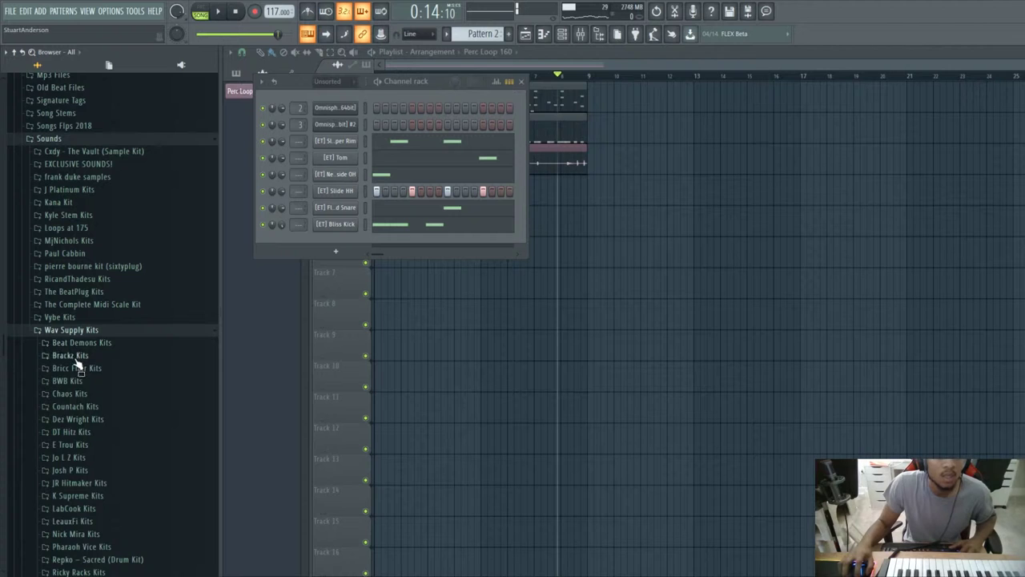
scroll(94, 420, "down", 2)
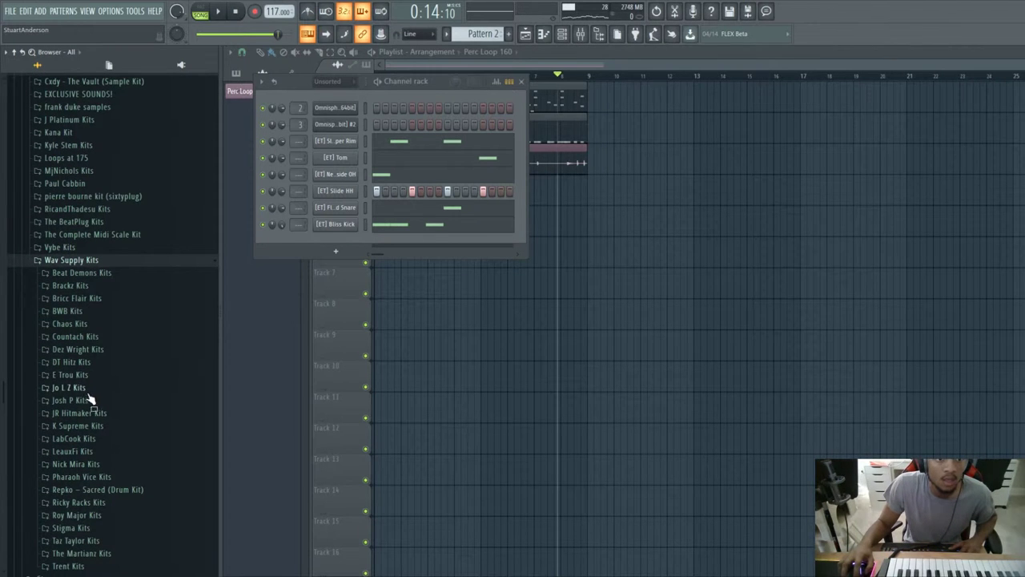
left_click(72, 374)
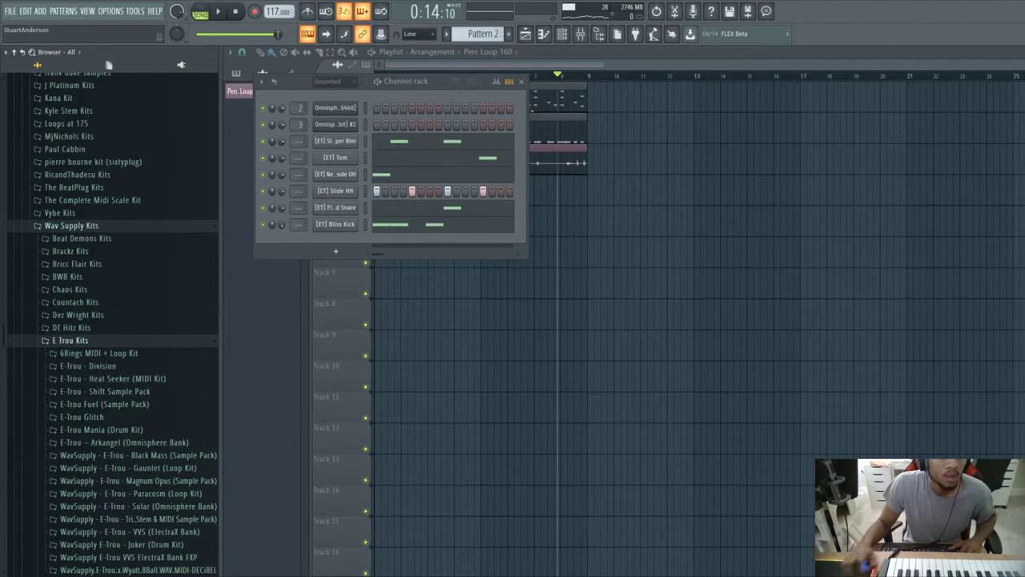
left_click(110, 429)
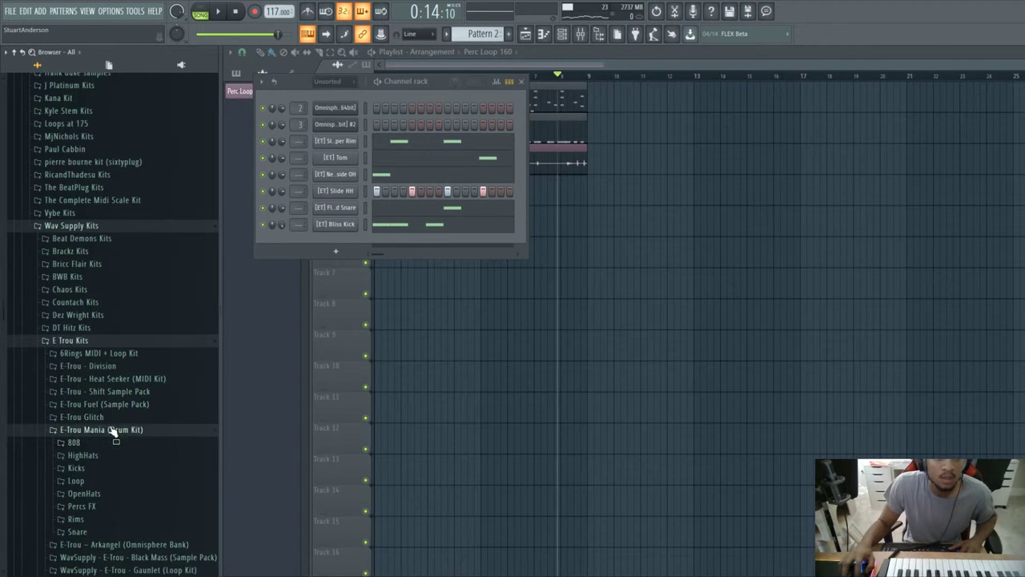
left_click(74, 442)
Audition the [ET] Ski 808 sample and add it as a new channel below the Bliss Kick.
left_click(104, 432)
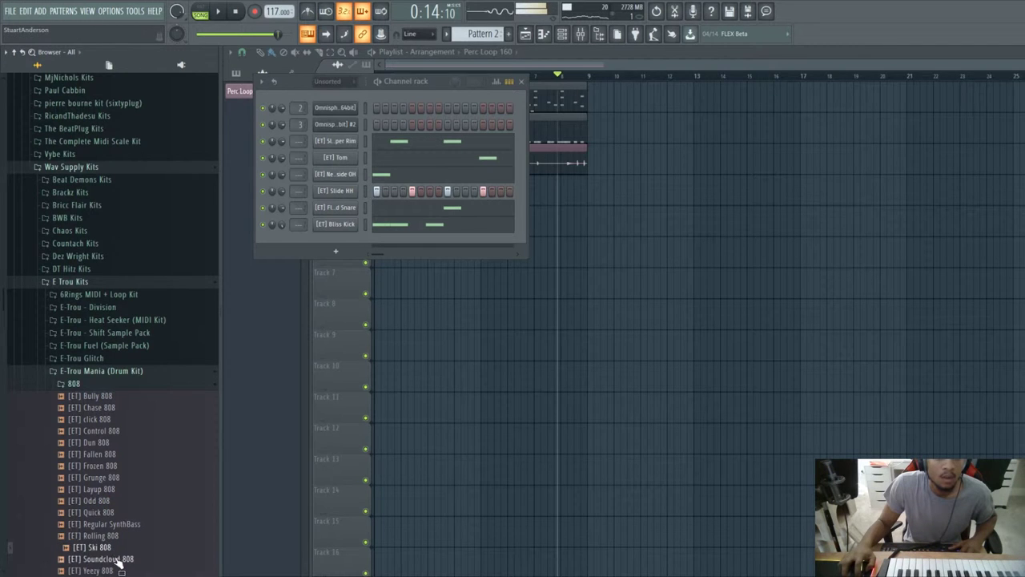
scroll(117, 481, "down", 4)
left_click(93, 408)
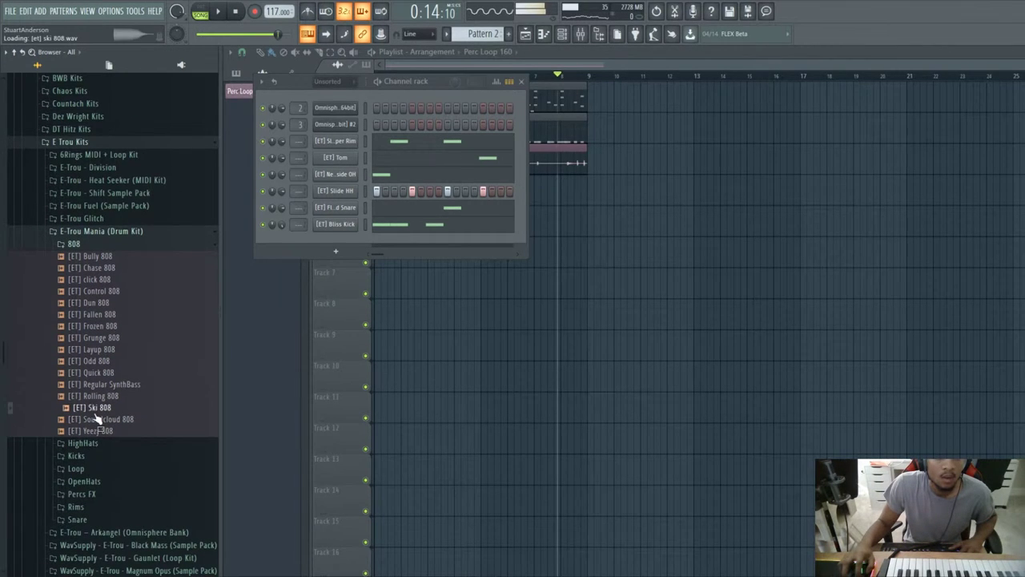
left_click(96, 408)
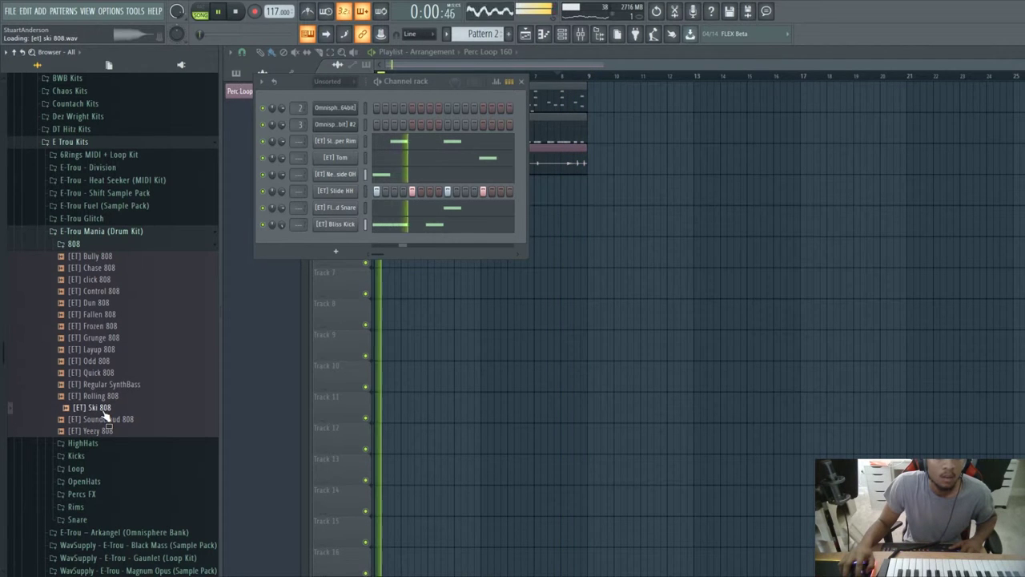
left_click_drag(117, 408, 336, 237)
Open the Ski 808's piano roll and draw a 10-step C5 note at the start of bar 1.
key("F7")
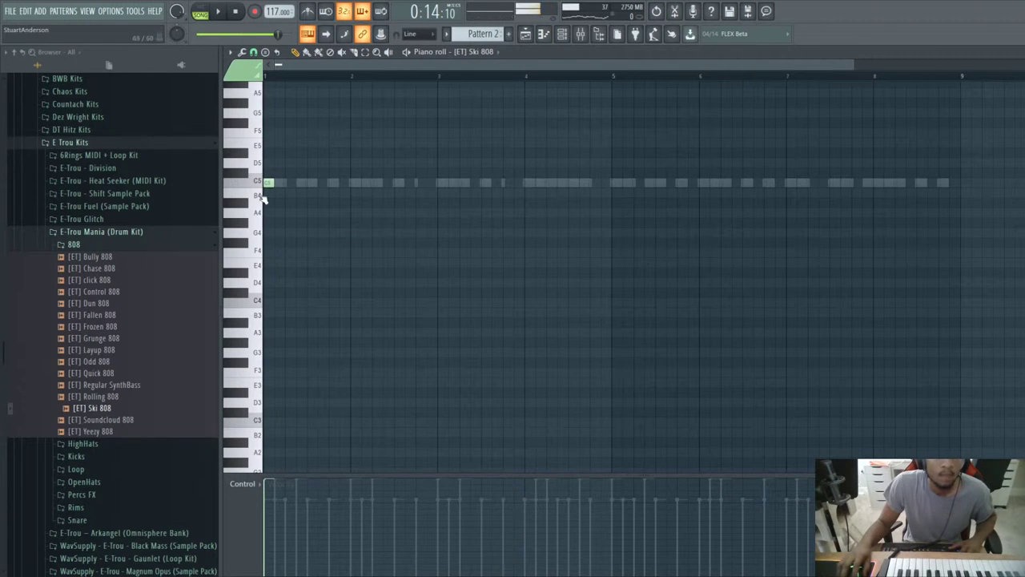
left_click_drag(274, 185, 302, 184)
key("space")
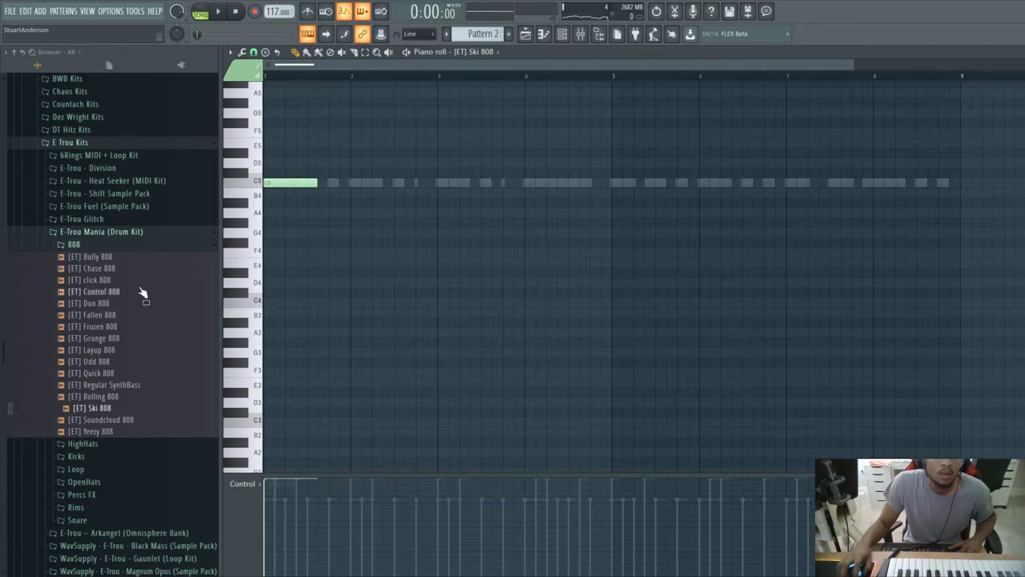
Add C5 notes at bar 2 step 5, bar 3 step 1 and bar 4 steps 3 and 13, ending the last at bar 5.
left_click(382, 184)
left_click(442, 184)
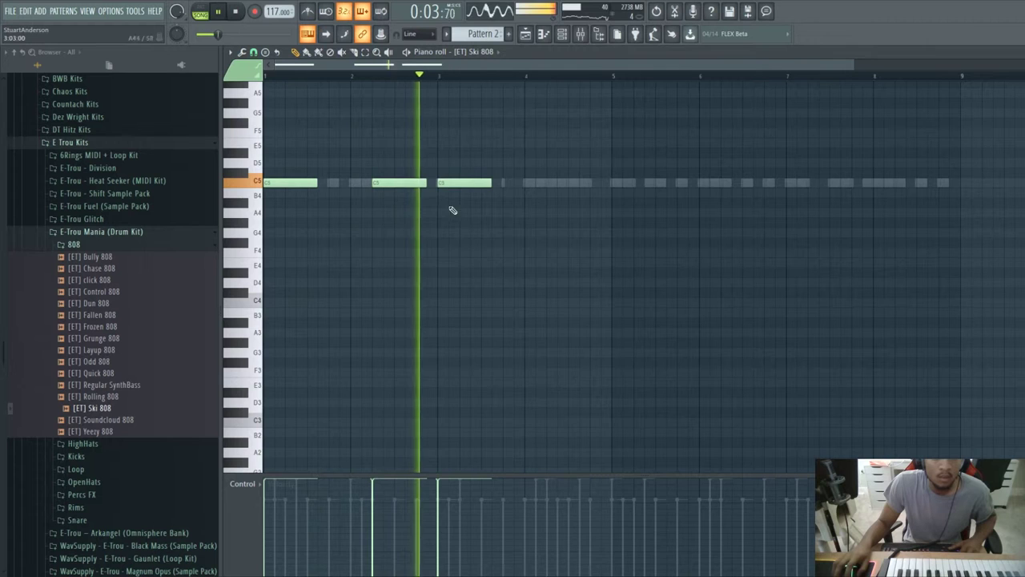
left_click(540, 184)
left_click(594, 183)
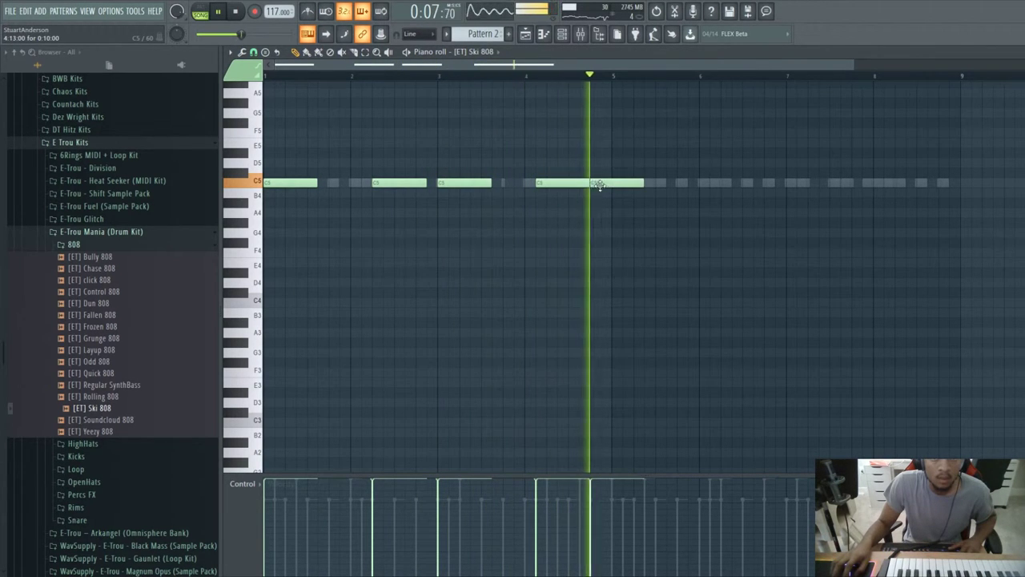
left_click_drag(642, 183, 611, 184)
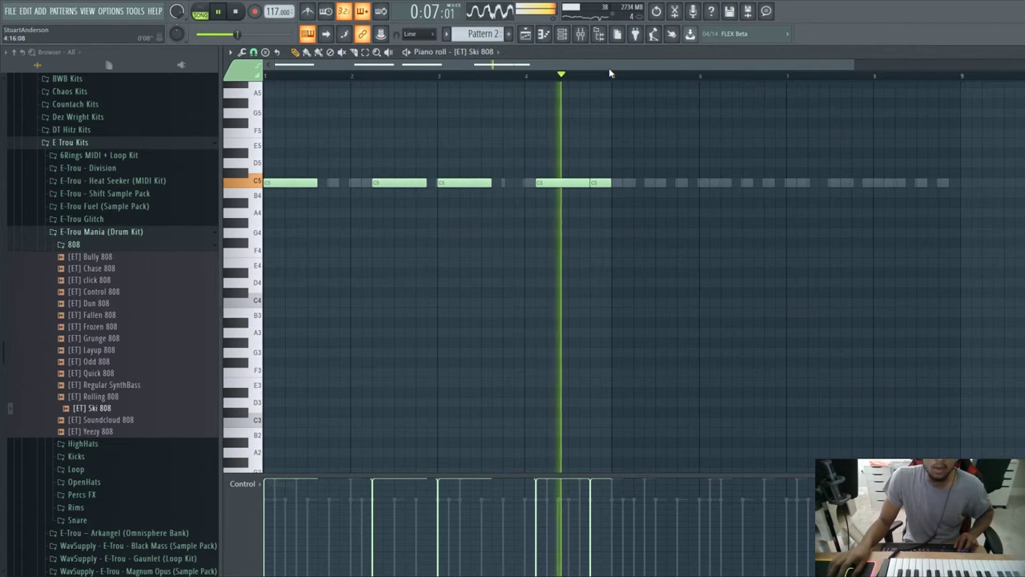
Duplicate all the 808 notes from bars 1 to 4 into bars 5 to 8.
key("ctrl+a")
key("ctrl+b")
left_click_drag(644, 181, 300, 186)
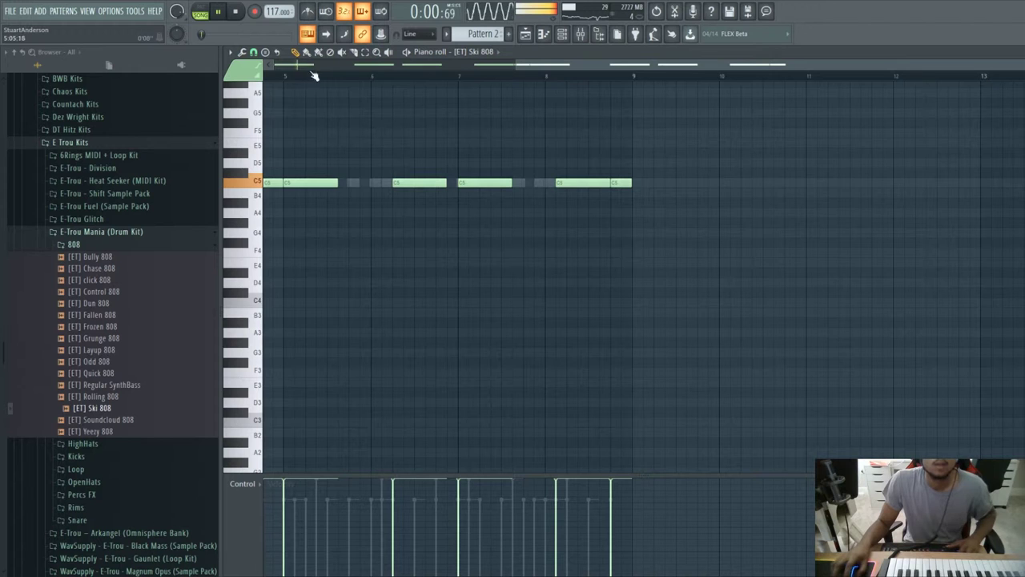
Add 2-step C5 notes at steps 13 and 15 of bar 5.
left_click(352, 184)
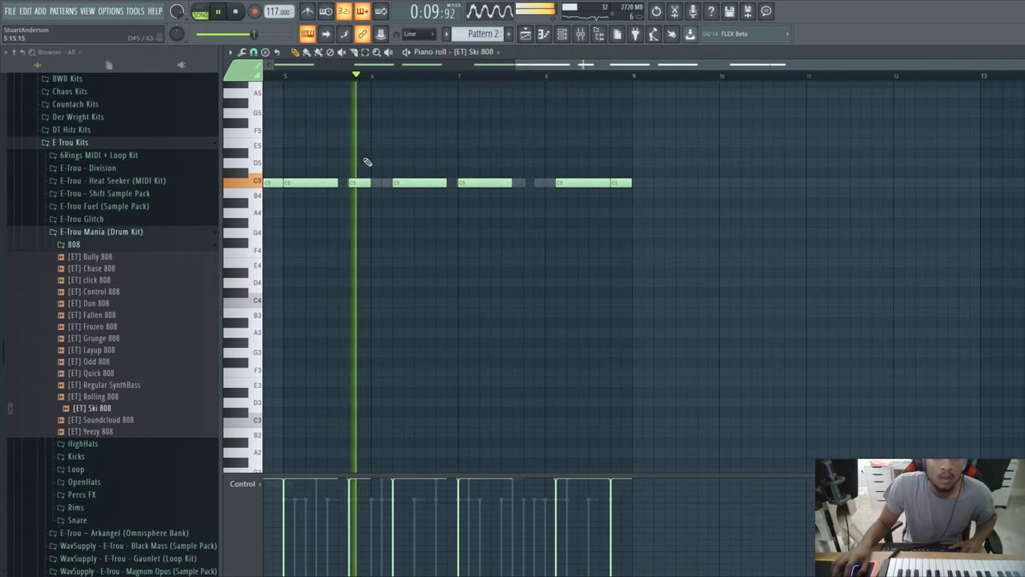
left_click_drag(369, 183, 358, 183)
left_click(364, 173)
right_click(365, 173)
Try a shortened D#5 slide note over step 13 of bar 5, then delete it.
key("space")
key("space")
scroll(320, 70, "up", 2)
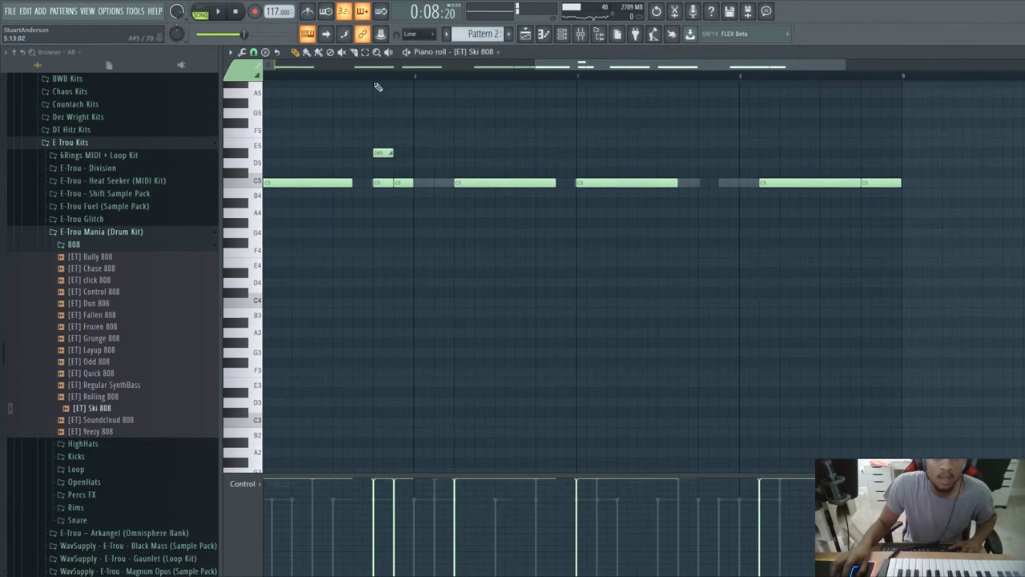
scroll(377, 80, "up", 4)
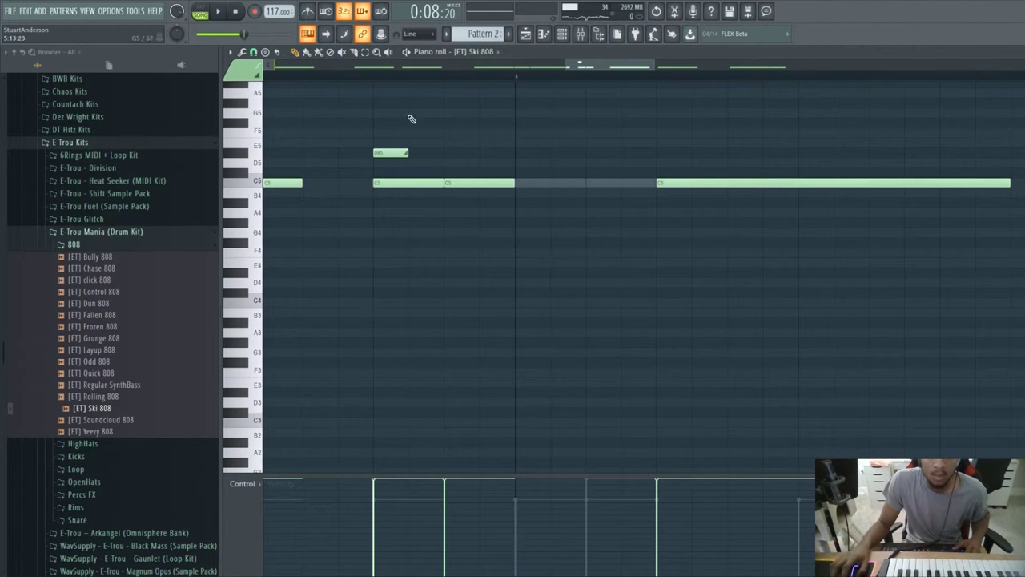
scroll(397, 145, "up", 2)
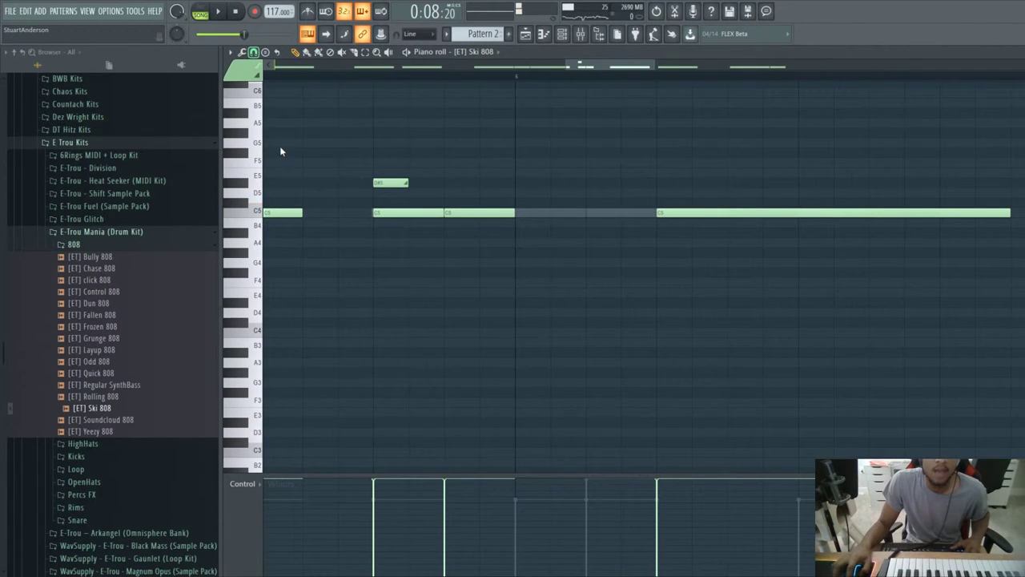
left_click(395, 182)
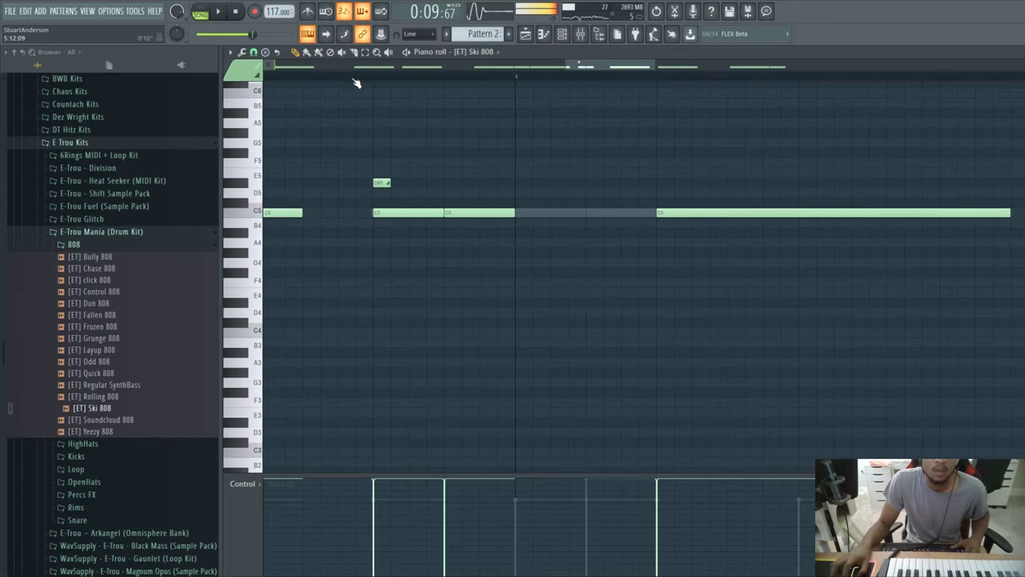
scroll(356, 82, "down", 3)
key("space")
right_click(369, 182)
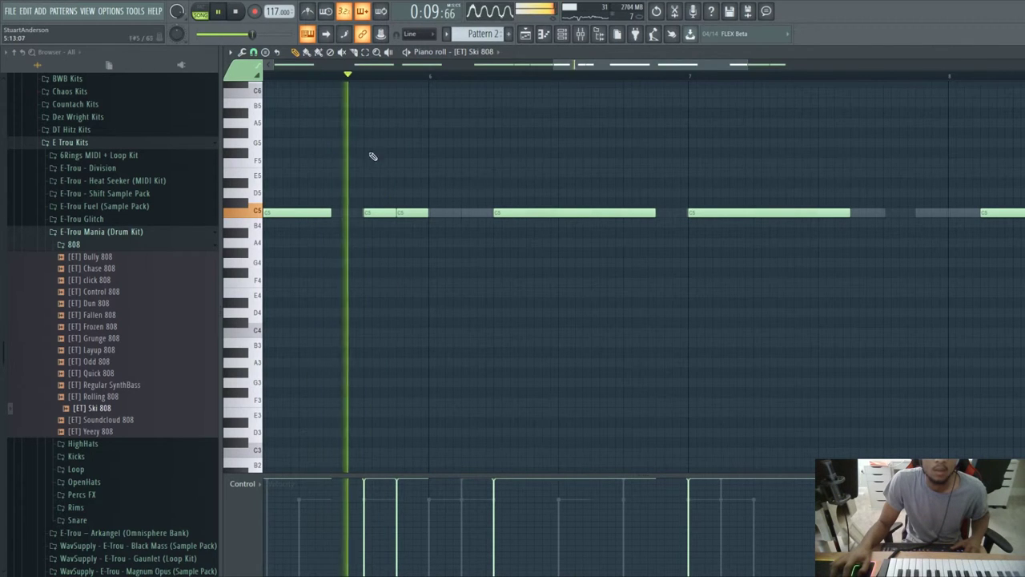
Add short slide notes over the end of bar 5, B5 at step 13 and A#5 at step 15.
left_click(368, 103)
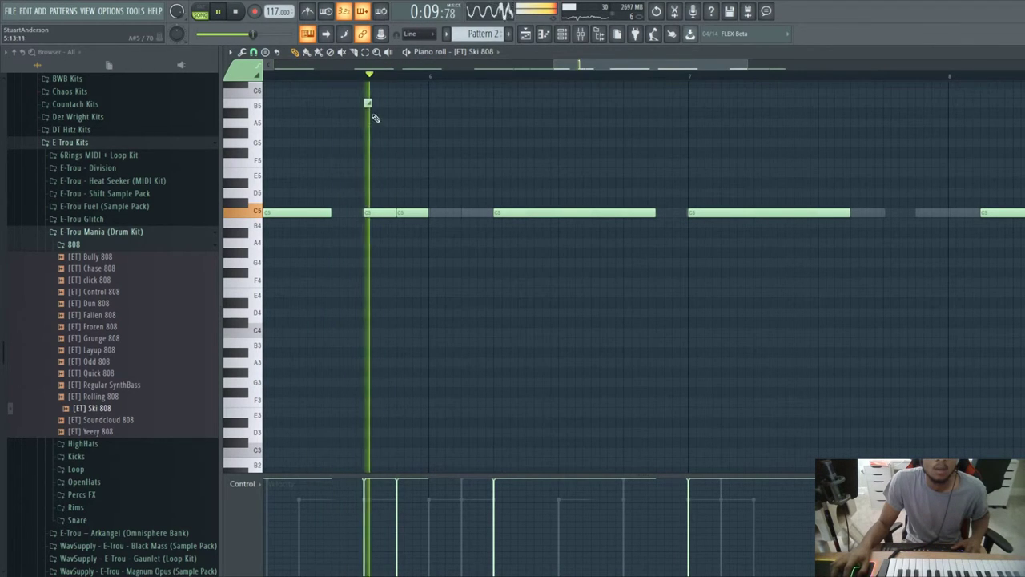
left_click(400, 133)
key("space")
left_click(401, 112)
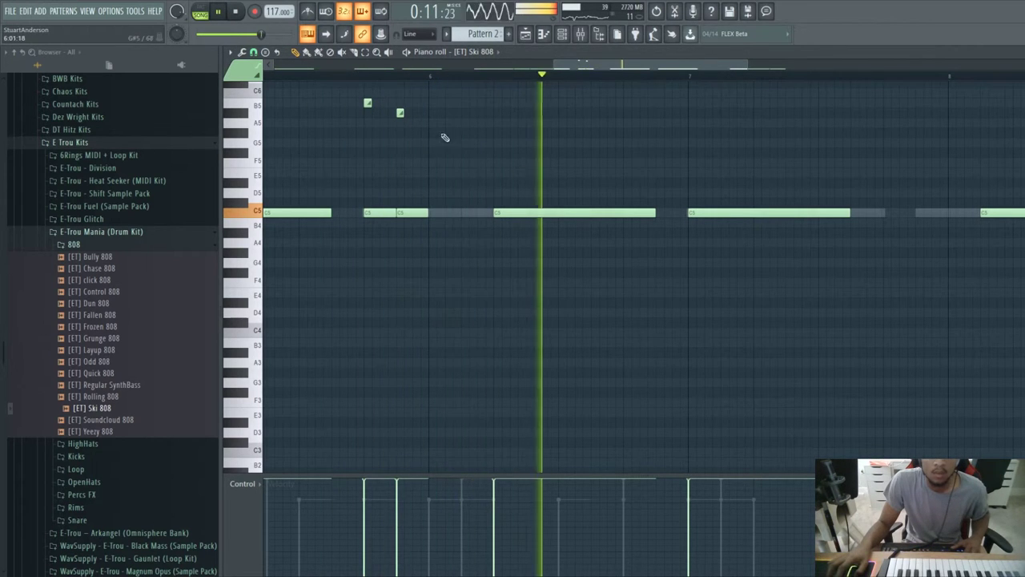
key("space")
Enable the volume envelope of the [ET] Ski 808 channel with full hold and a short release.
left_click(562, 35)
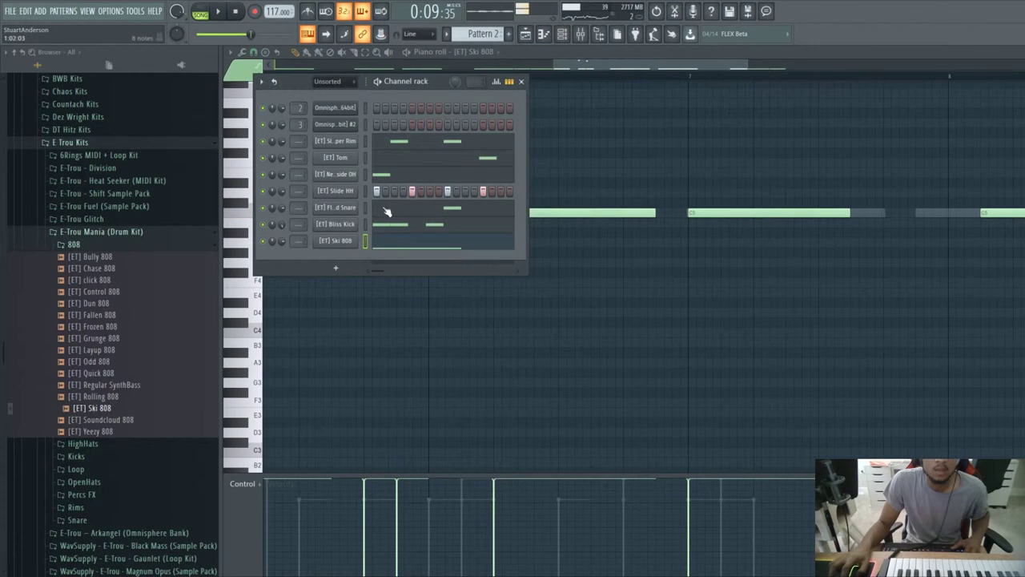
left_click(348, 240)
left_click(323, 181)
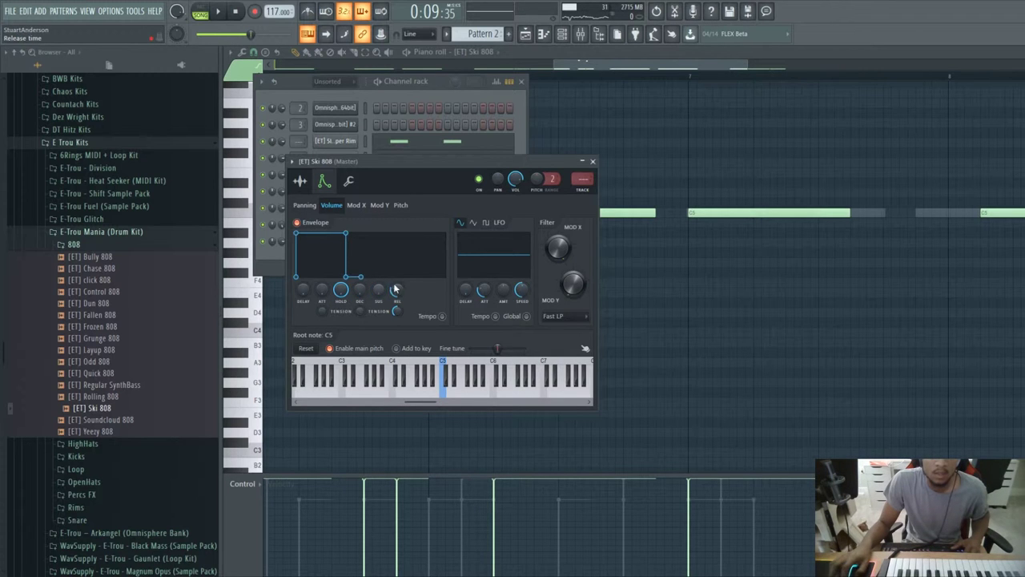
left_click(593, 162)
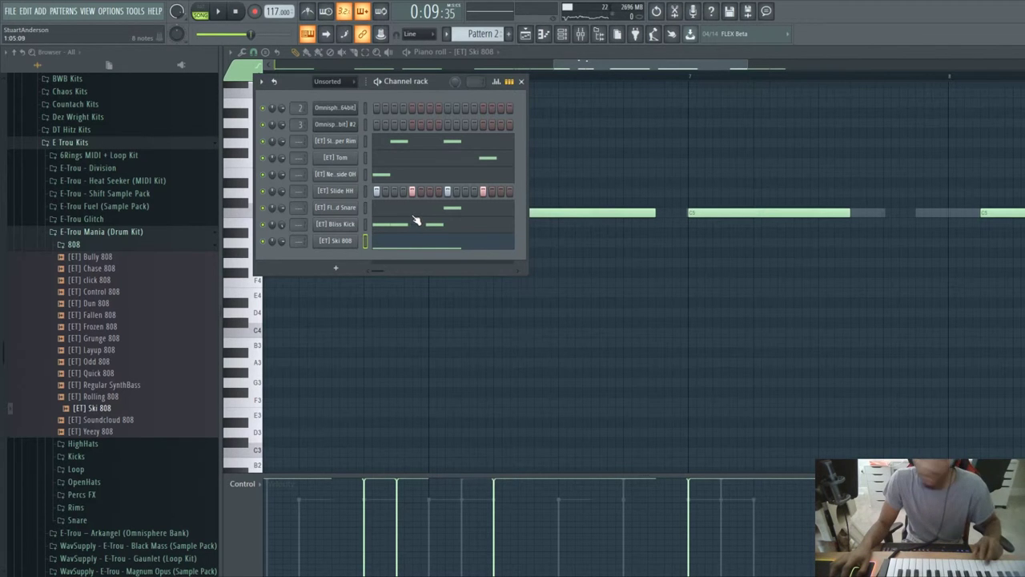
Extend the C5 808 notes in bars 1 to 3 so each reaches the start of the next note.
left_click_drag(590, 64, 276, 65)
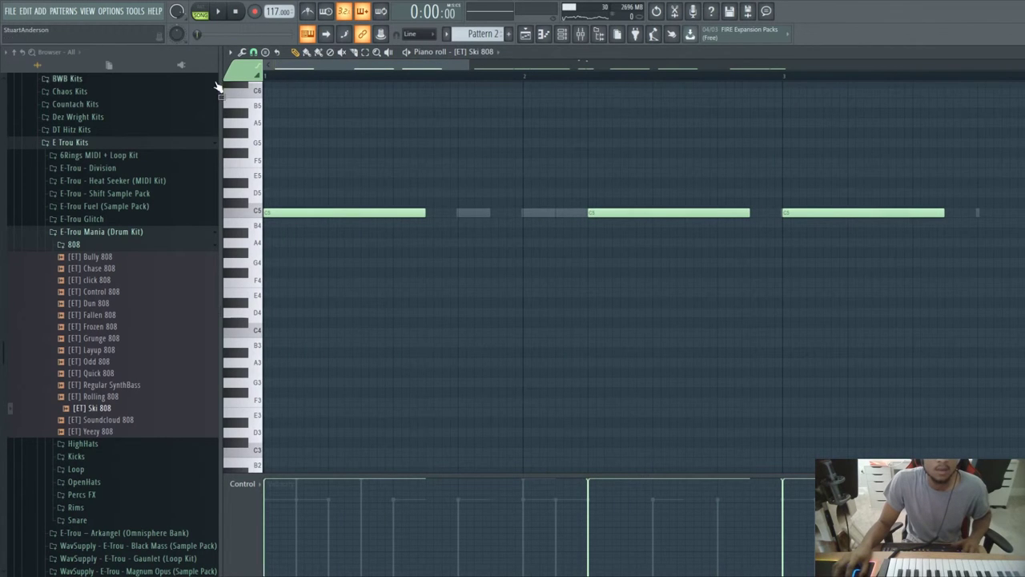
key("space")
left_click_drag(426, 212, 587, 224)
left_click_drag(743, 211, 782, 212)
scroll(727, 138, "down", 2)
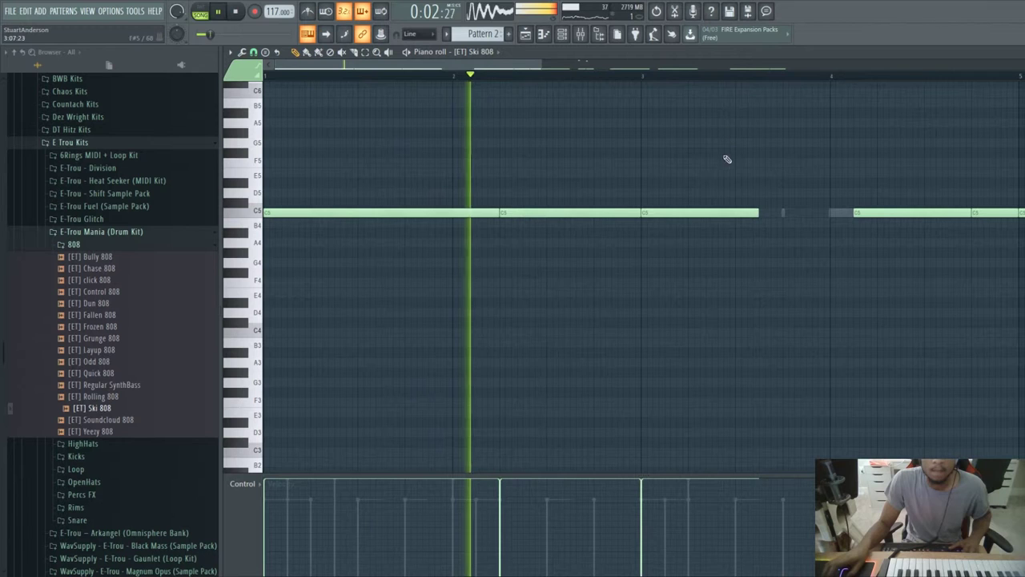
left_click_drag(757, 212, 852, 218)
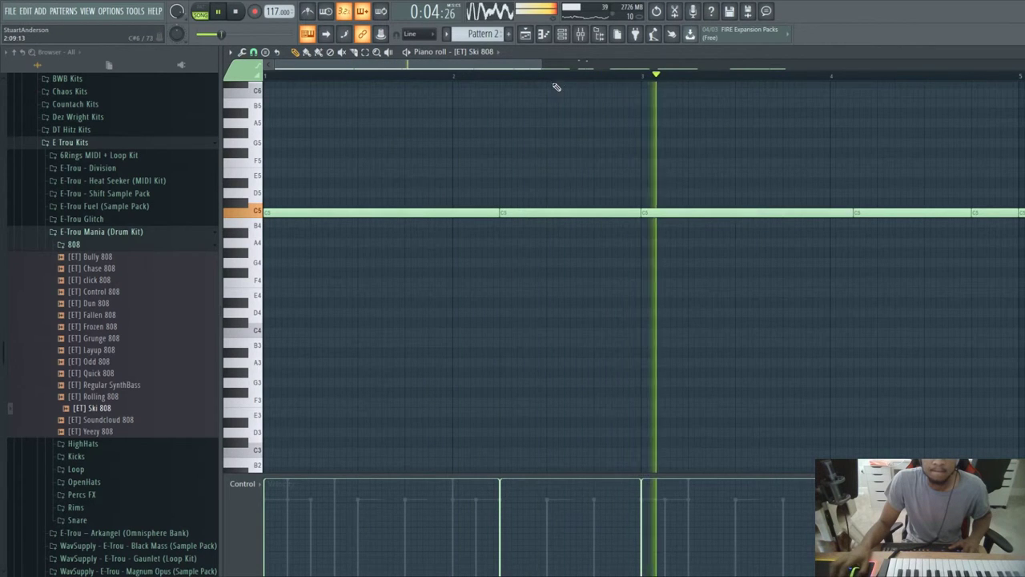
Extend the C5 notes in bars 5 to 7 to meet the next ones, with added C5 notes at steps 13 and 15 of bar 6.
scroll(563, 86, "right", 4)
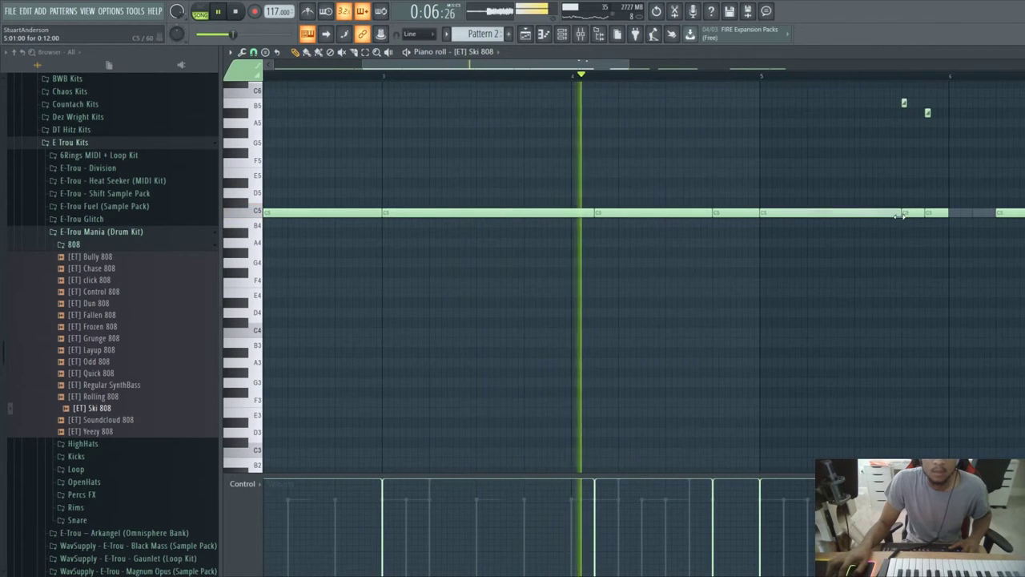
scroll(686, 104, "down", 2)
left_click_drag(674, 210, 869, 214)
Try slide notes at F5, G5 and A5 over the end of bar 6, then delete them.
left_click(789, 163)
left_click_drag(789, 163, 786, 163)
key("space")
right_click(768, 163)
left_click(684, 77)
left_click(648, 77)
scroll(685, 77, "up", 2)
scroll(700, 78, "up", 1)
left_click(803, 143)
left_click(813, 123)
right_click(813, 122)
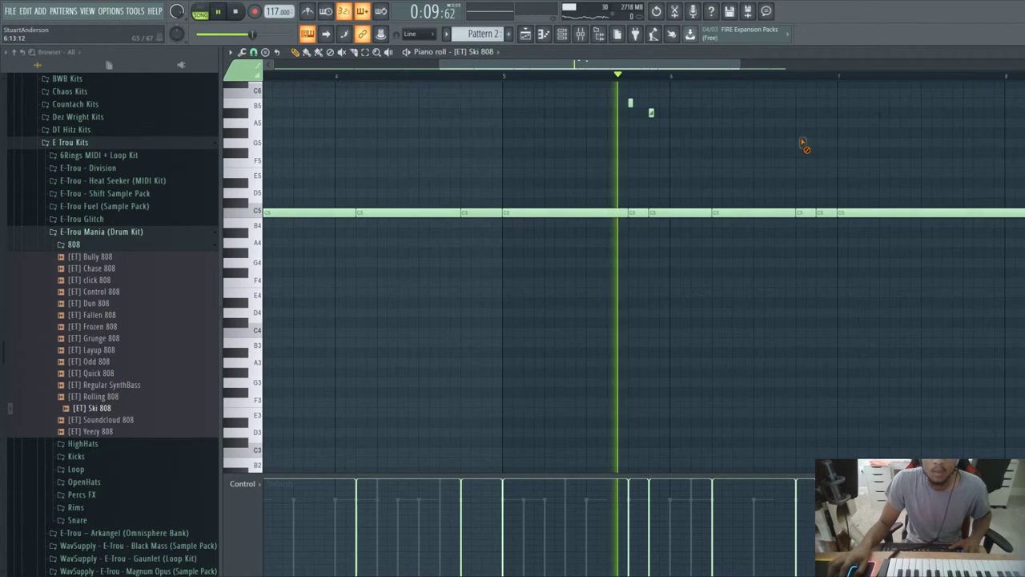
Add short slide notes in bar 6, C6 at step 13 and G#5 just before step 15, and play back from late bar 5.
scroll(797, 91, "up", 2)
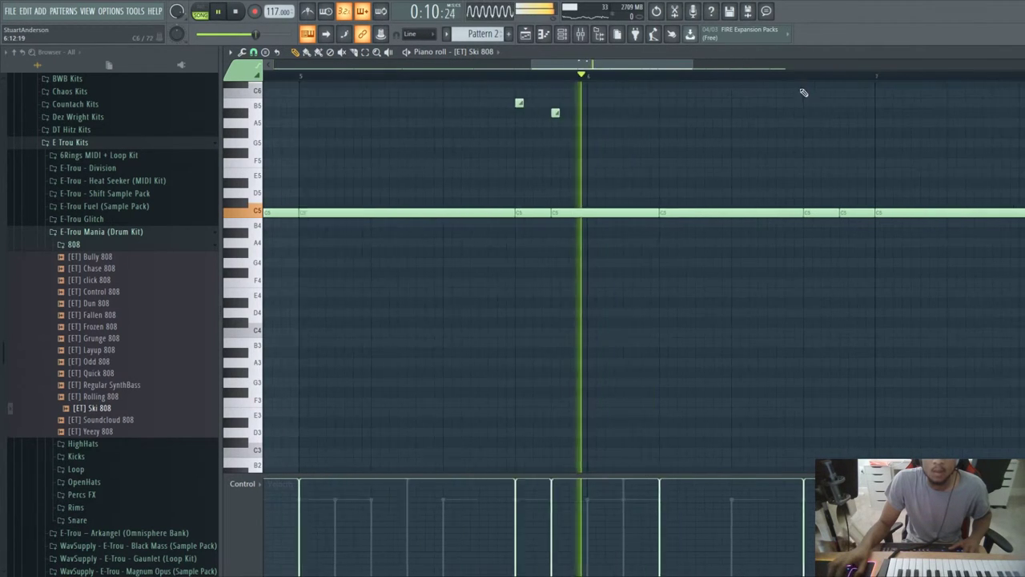
left_click(808, 93)
left_click(837, 132)
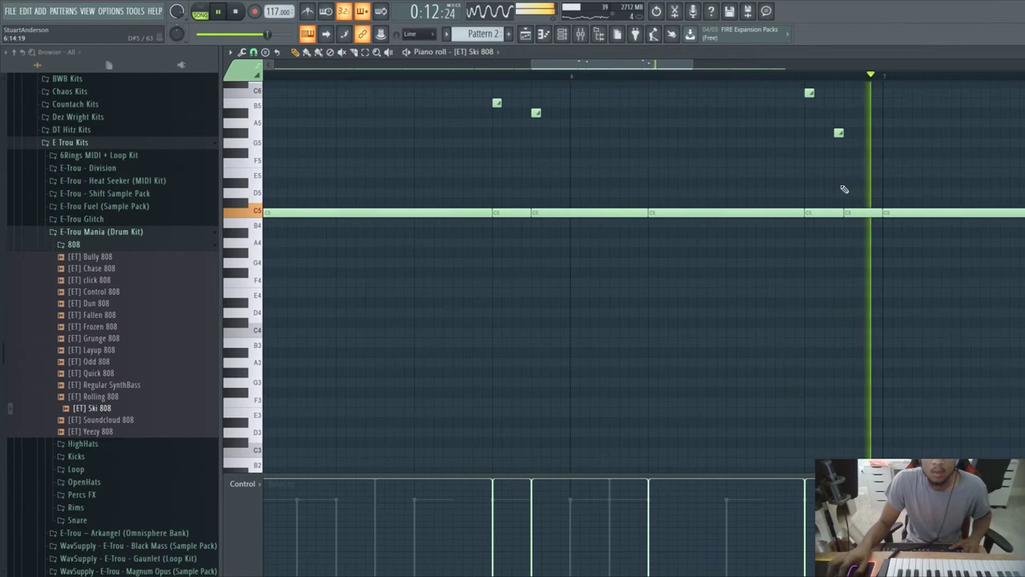
scroll(795, 76, "down", 2)
left_click_drag(679, 65, 751, 65)
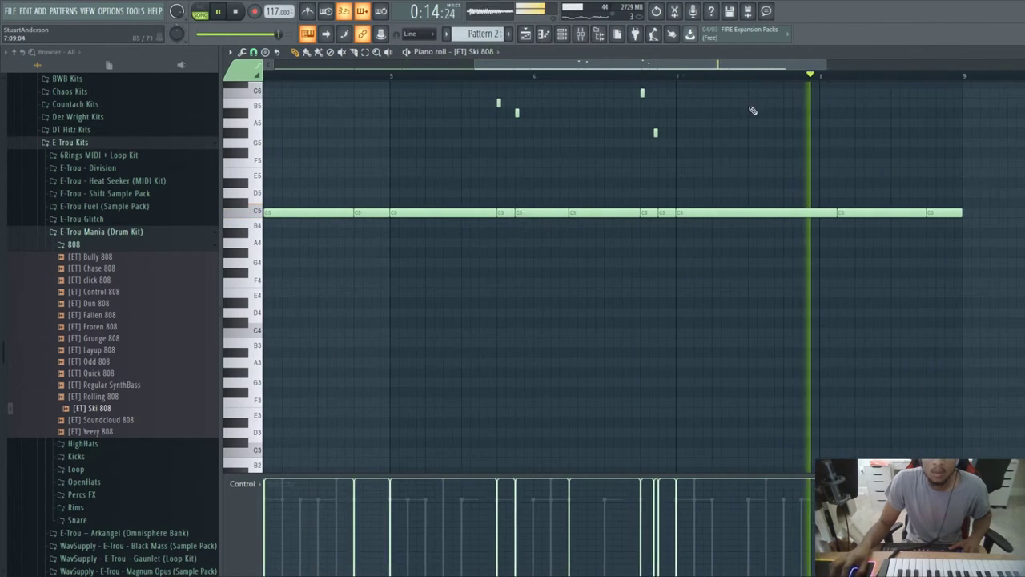
left_click(499, 78)
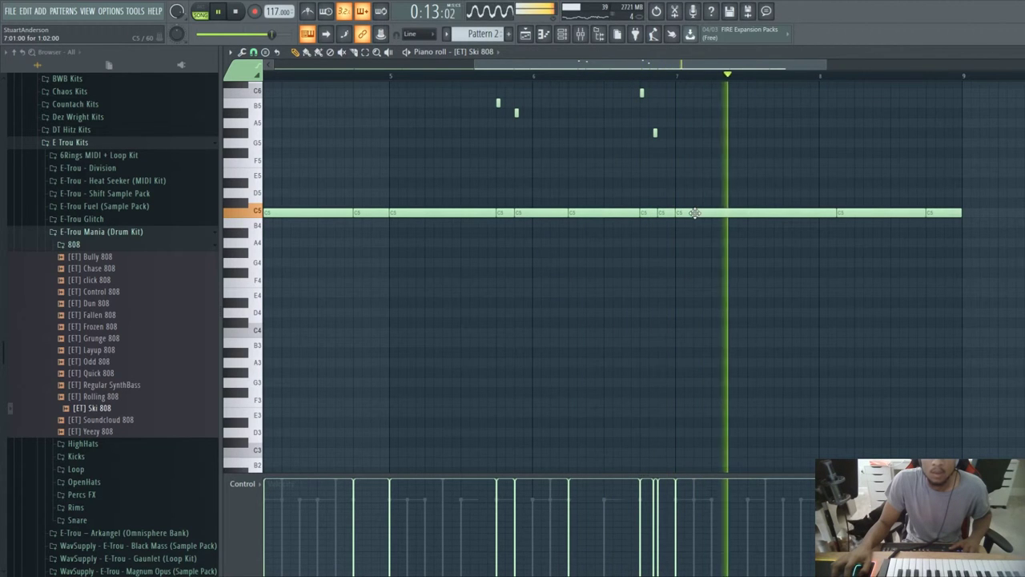
Delete the C5 808 note at the start of bar 7, listen, and redraw it up to the next note in bar 8.
right_click(682, 213)
key("space")
key("space")
mouse_move(671, 213)
left_mouse_down()
mouse_move(753, 215)
mouse_move(677, 215)
left_mouse_up()
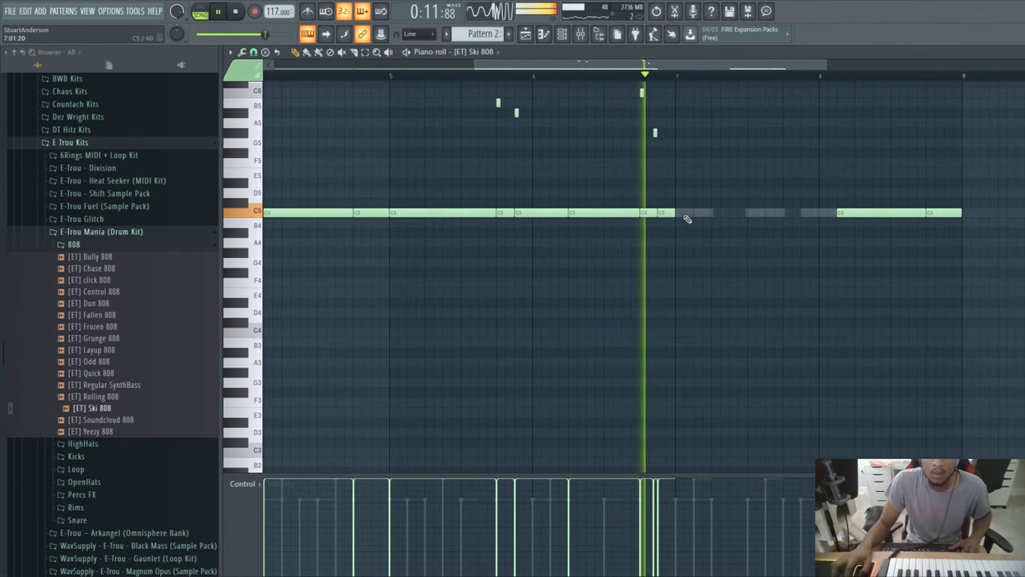
left_click_drag(694, 213, 838, 214)
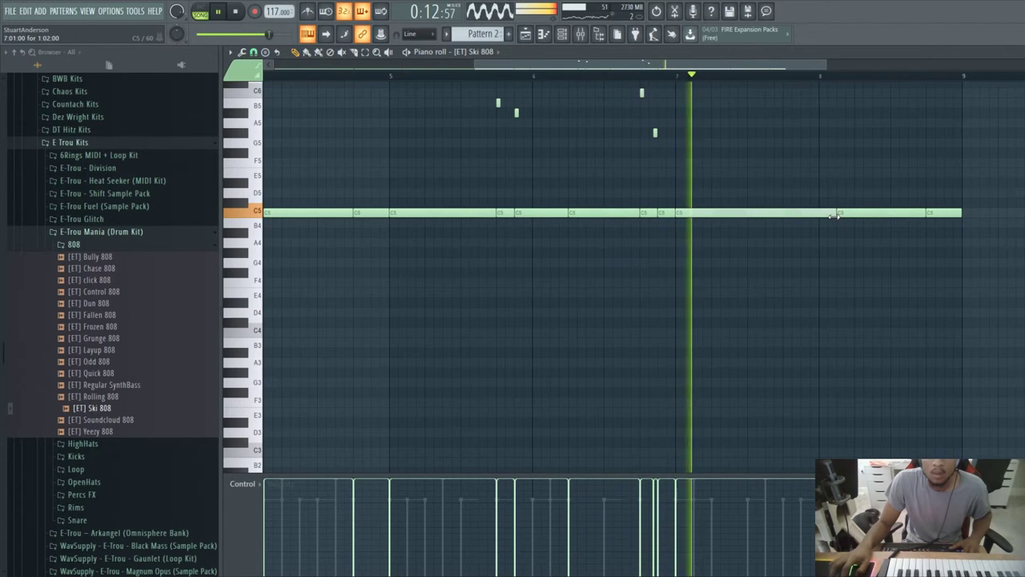
key("space")
key("space")
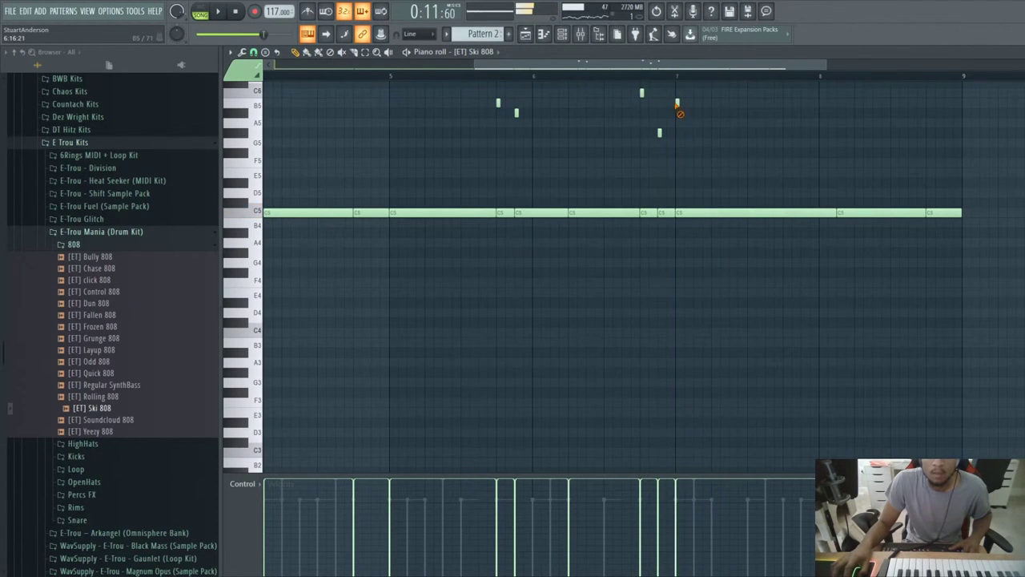
Try a slide note at the start of bar 7 and delete it, and add G5 slide notes at steps 3 and 13 of bar 8.
left_click(684, 161)
right_click(680, 165)
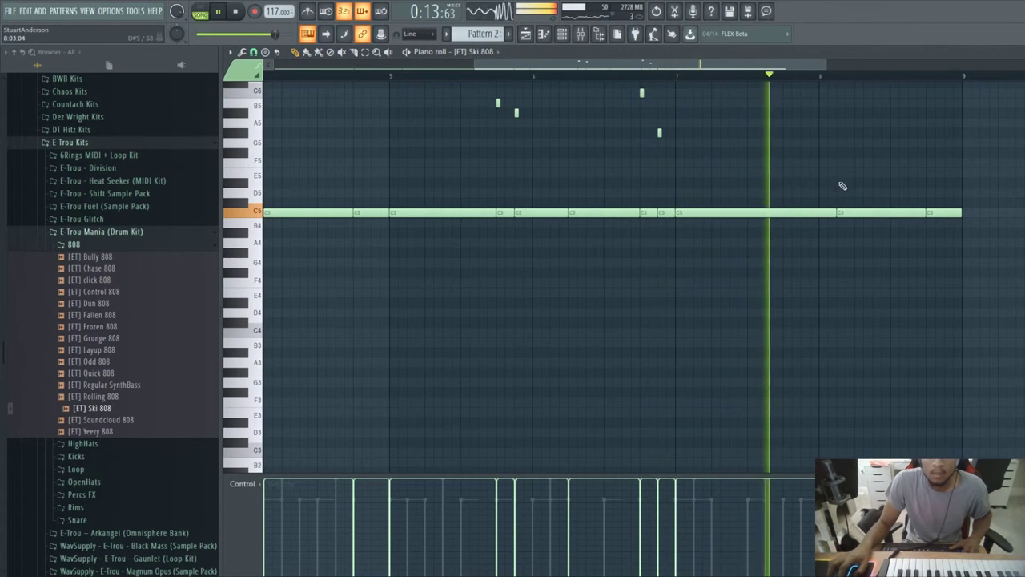
left_click(838, 142)
left_click(928, 142)
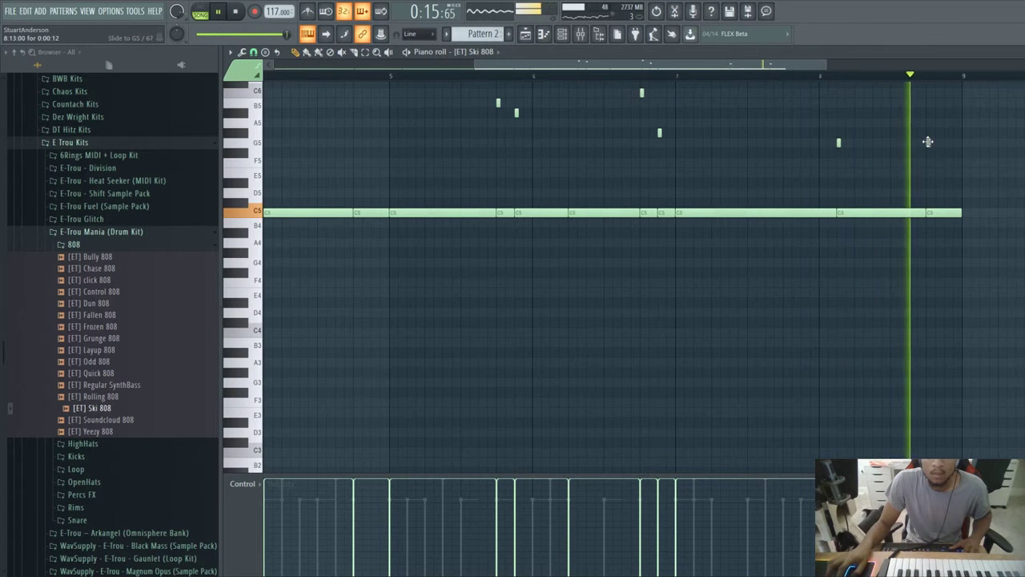
key("Escape")
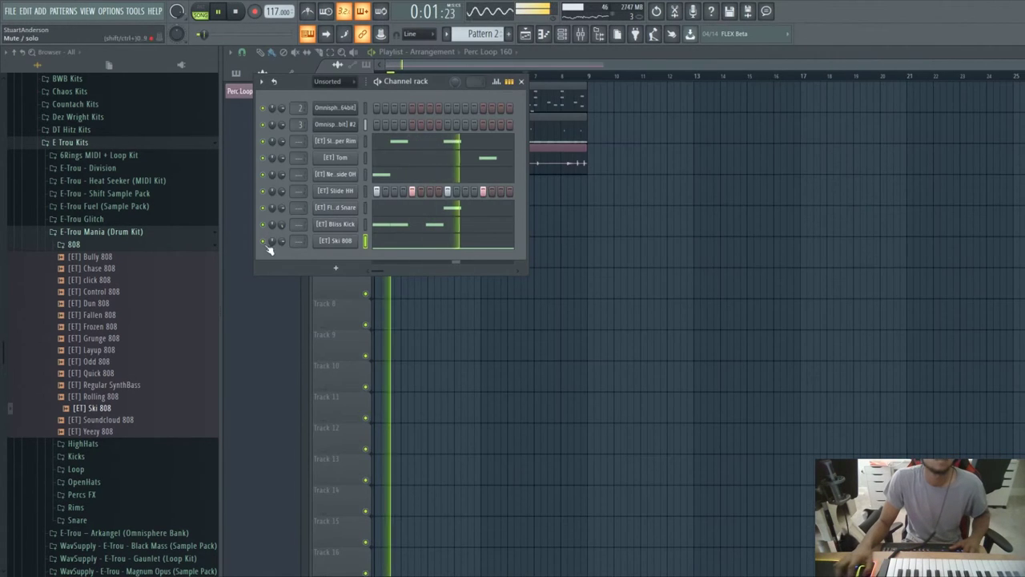
Rework the Bliss Kick pattern in bar 7 so C5 hits fall on steps 1 and 3.
left_click(453, 226)
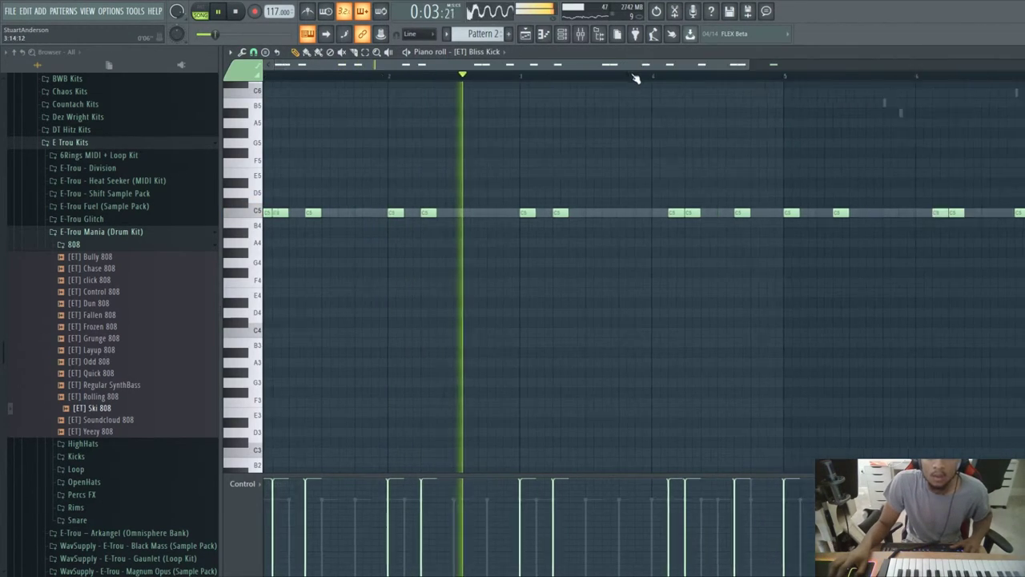
left_click(826, 76)
left_click(749, 76)
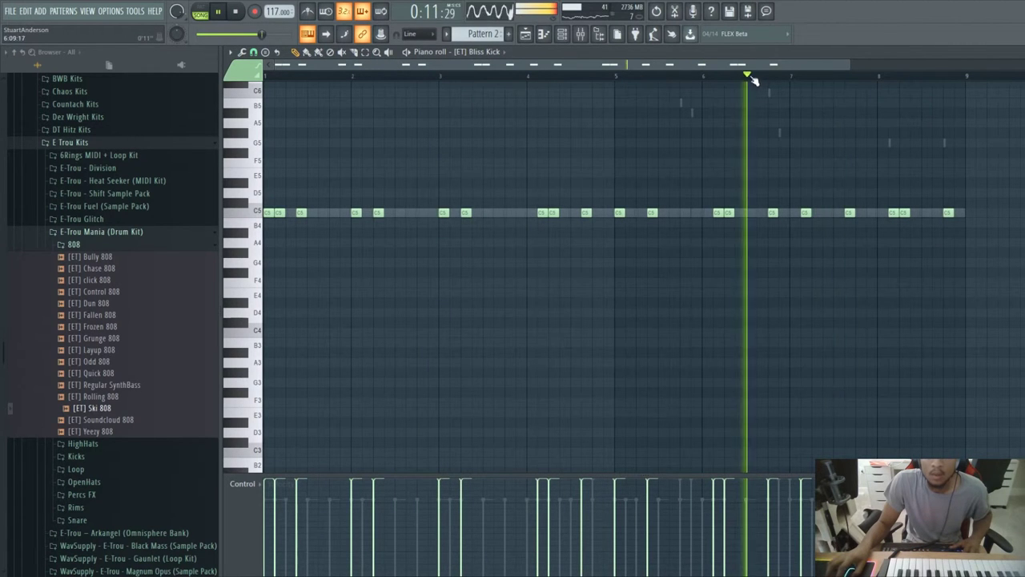
left_click_drag(806, 212, 794, 213)
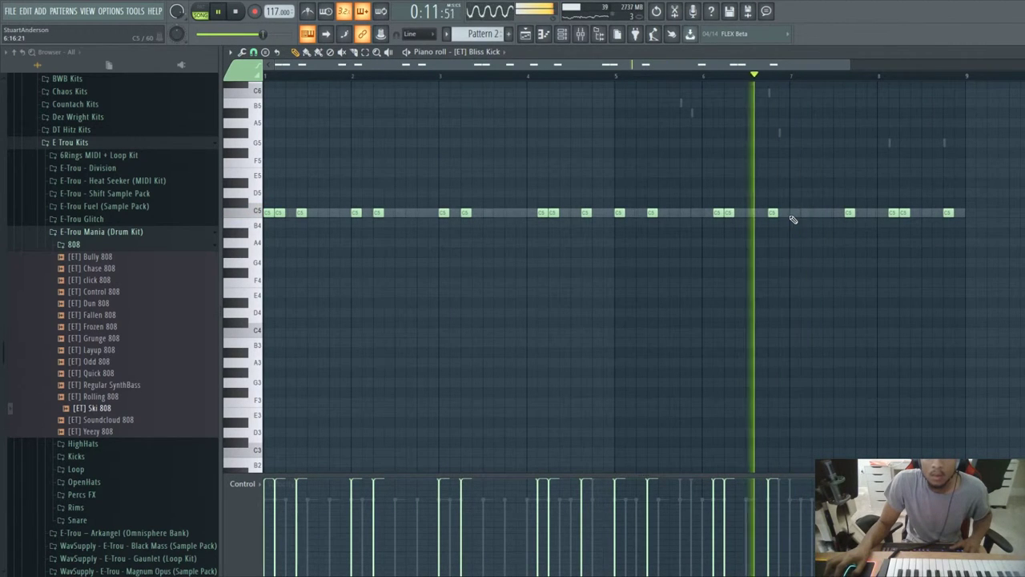
left_click(819, 214)
right_click(821, 217)
left_click(814, 215)
left_click_drag(812, 213, 806, 213)
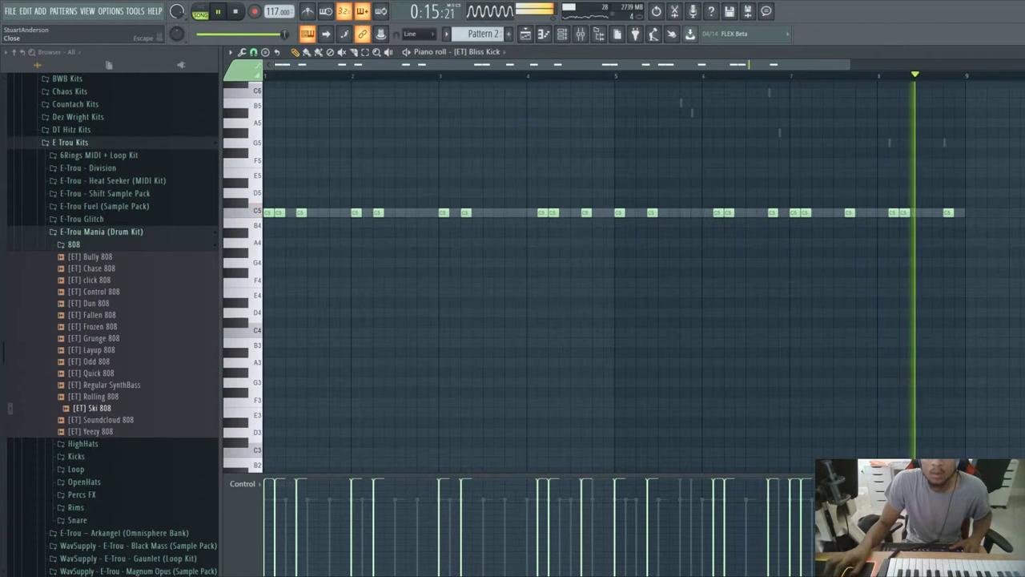
left_click(1015, 52)
Try HH Loop 138bpm from the E-Trou Mania Loop folder on playlist Track 4, starting at bar 1.
left_click(73, 244)
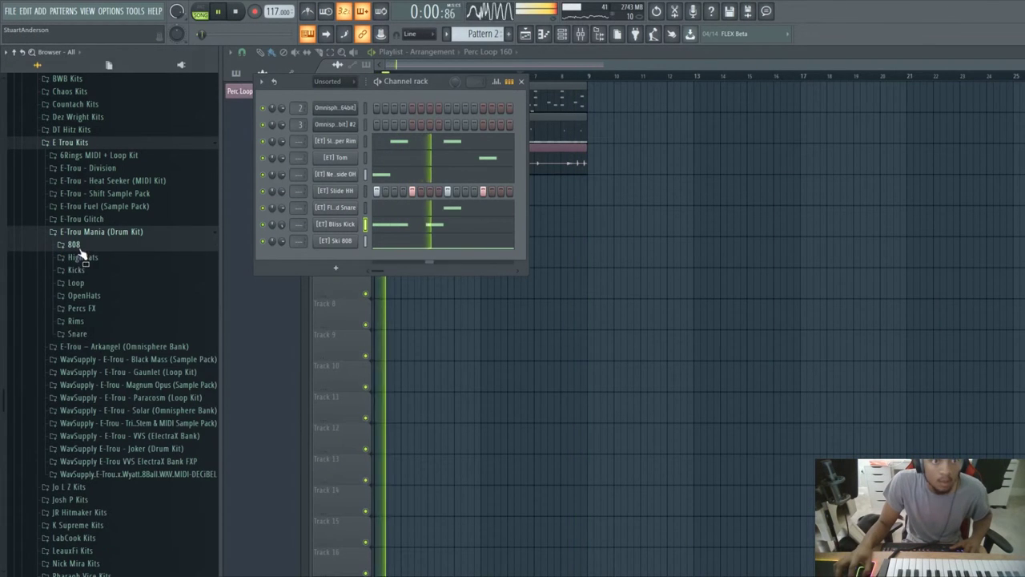
key("space")
left_click(76, 282)
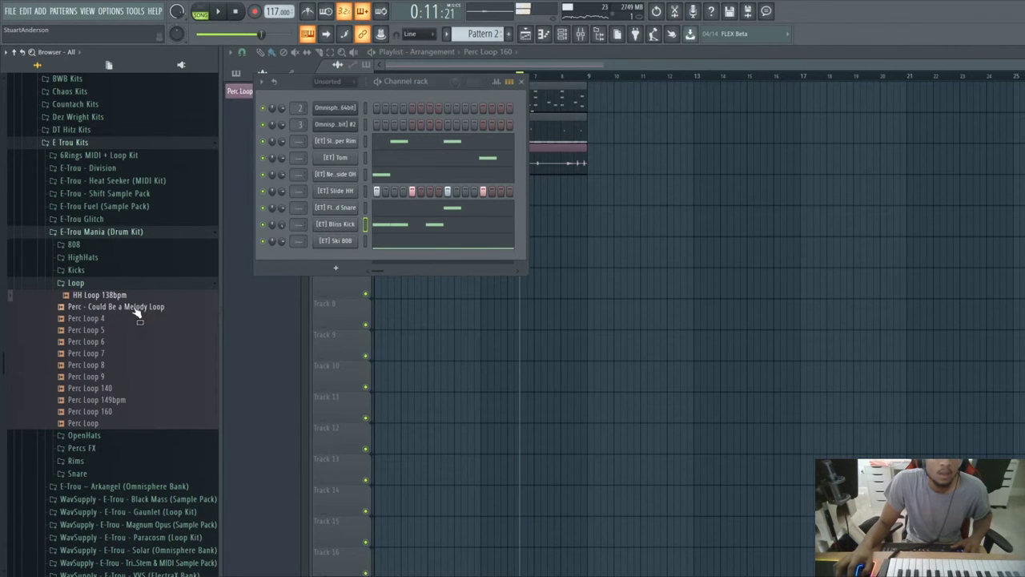
left_click(581, 76)
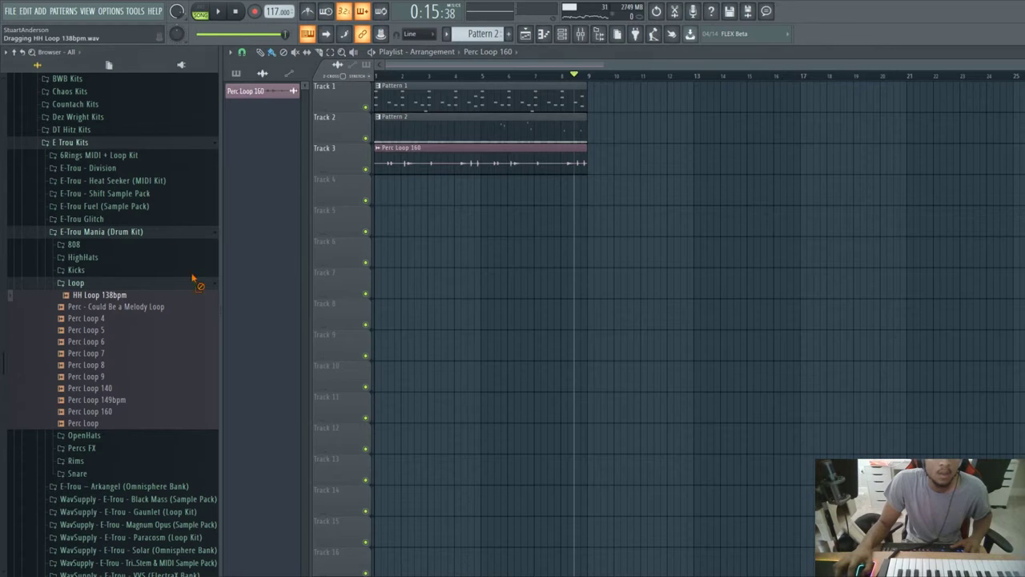
left_click_drag(438, 193, 385, 190)
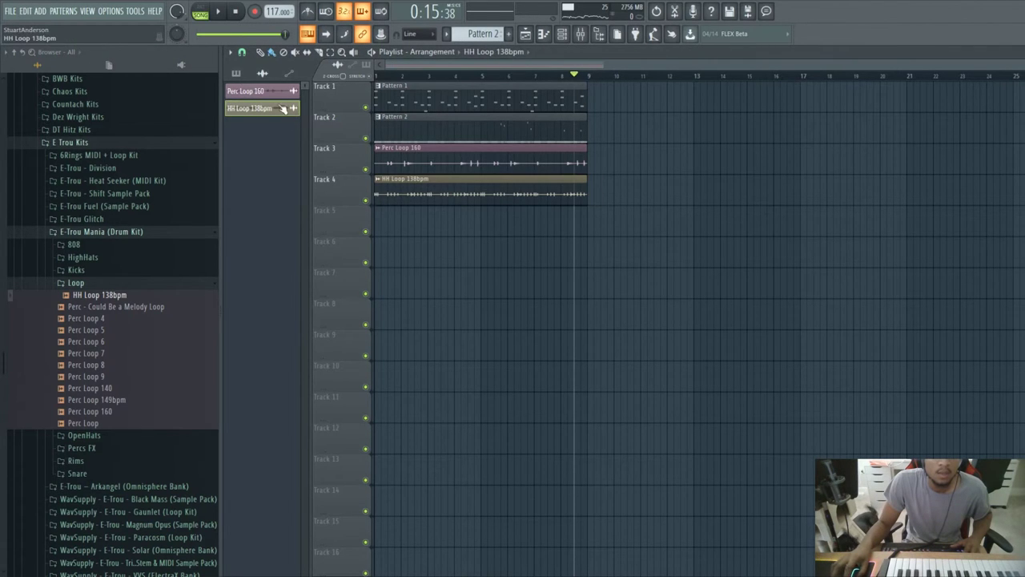
Audition the HH loop with the rest of the arrangement and undo its addition.
left_click(562, 33)
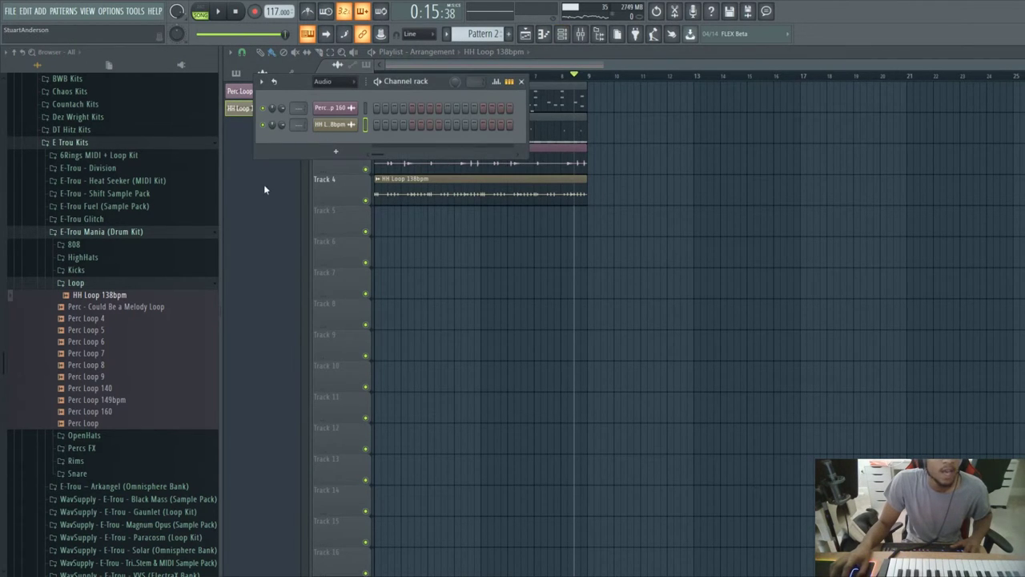
left_click(333, 125)
left_click_drag(520, 181, 535, 247)
left_click(622, 243)
left_click(567, 65)
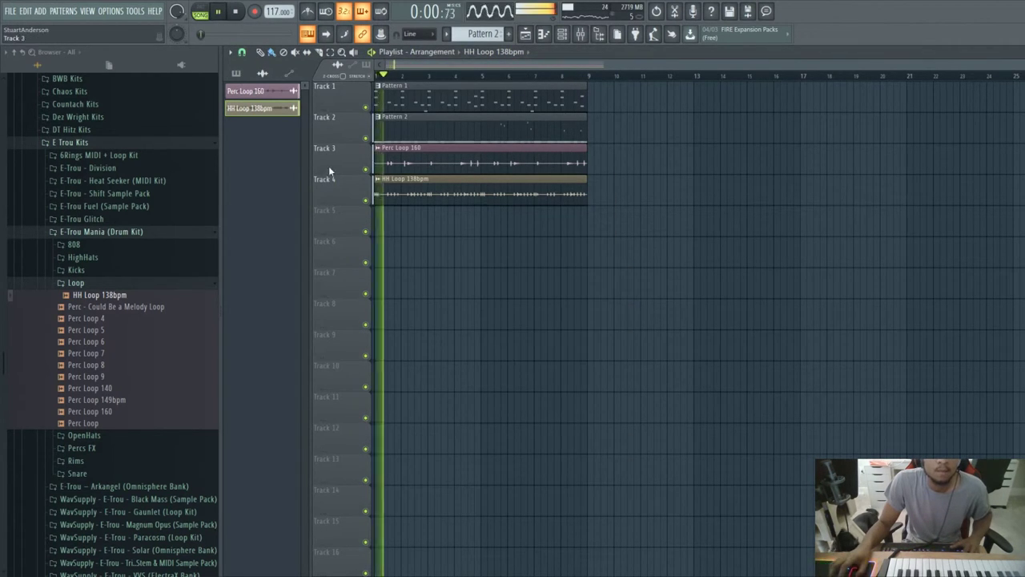
left_click(75, 284)
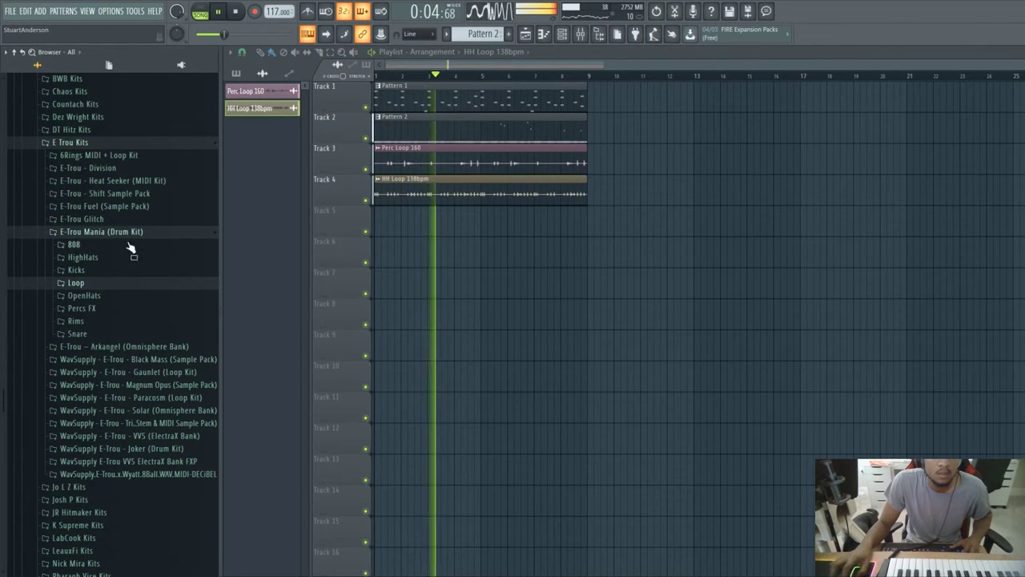
left_click(561, 33)
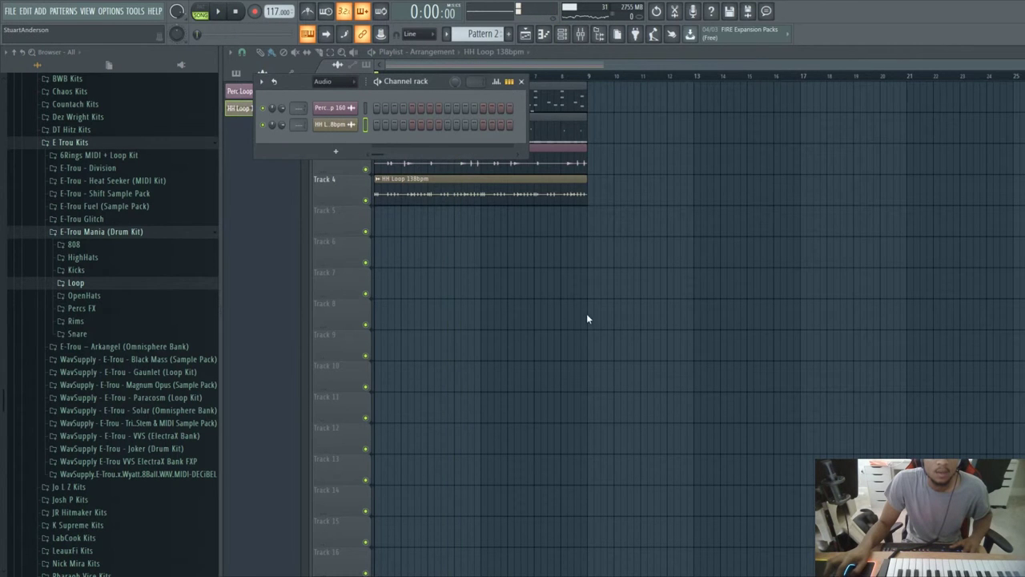
key("ctrl+z")
Load basic clap and slap clap from the pierre bourne kit (sixtyplug) as new channels.
left_click(89, 231)
scroll(103, 259, "up", 5)
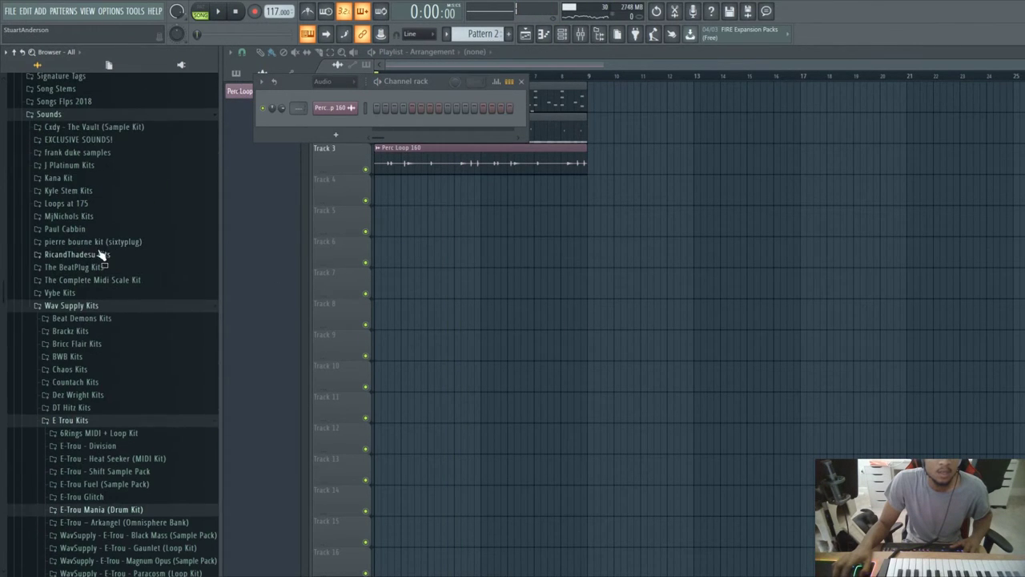
left_click(73, 309)
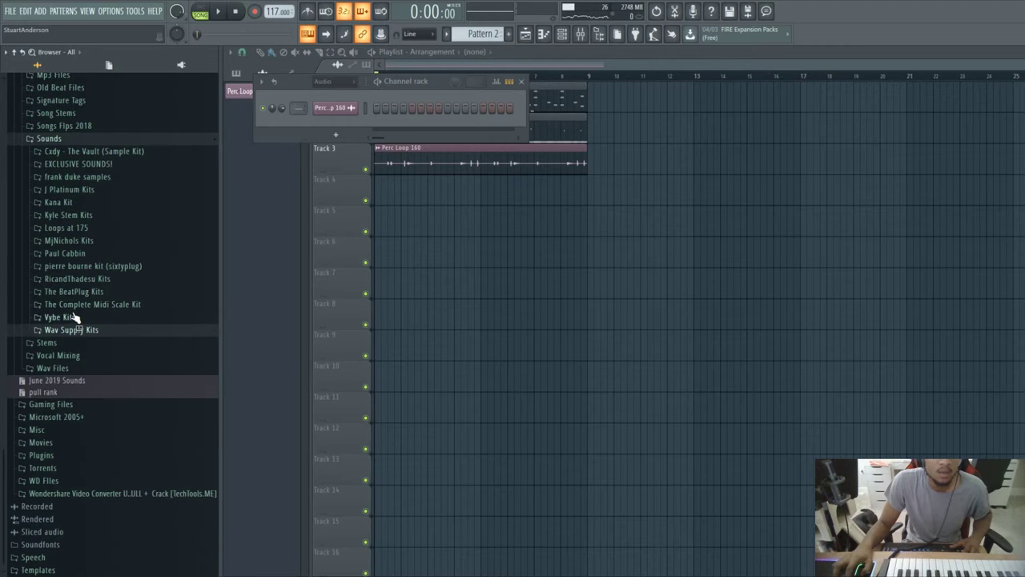
left_click(93, 267)
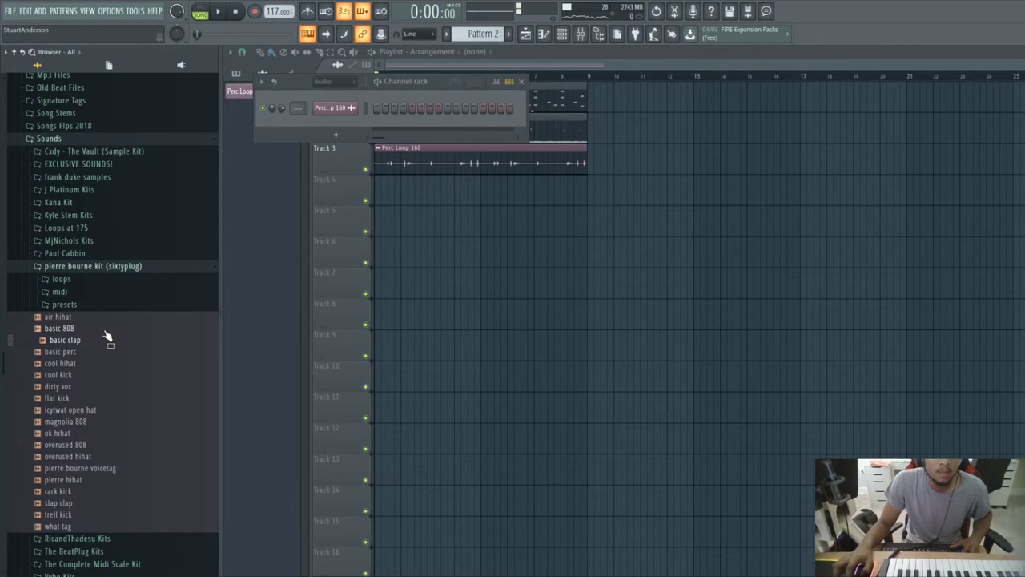
left_click_drag(334, 122, 335, 125)
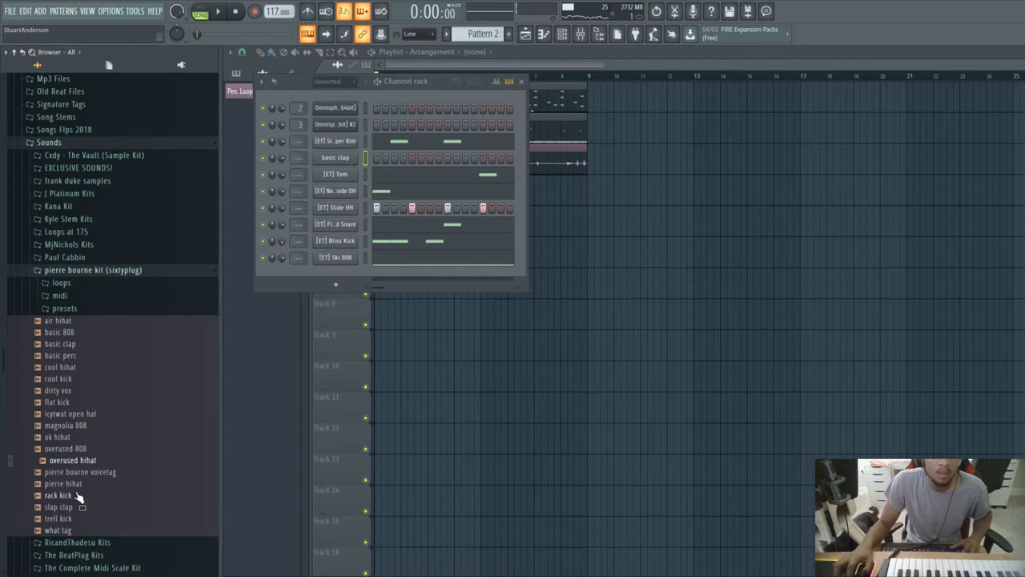
left_click_drag(338, 270, 341, 274)
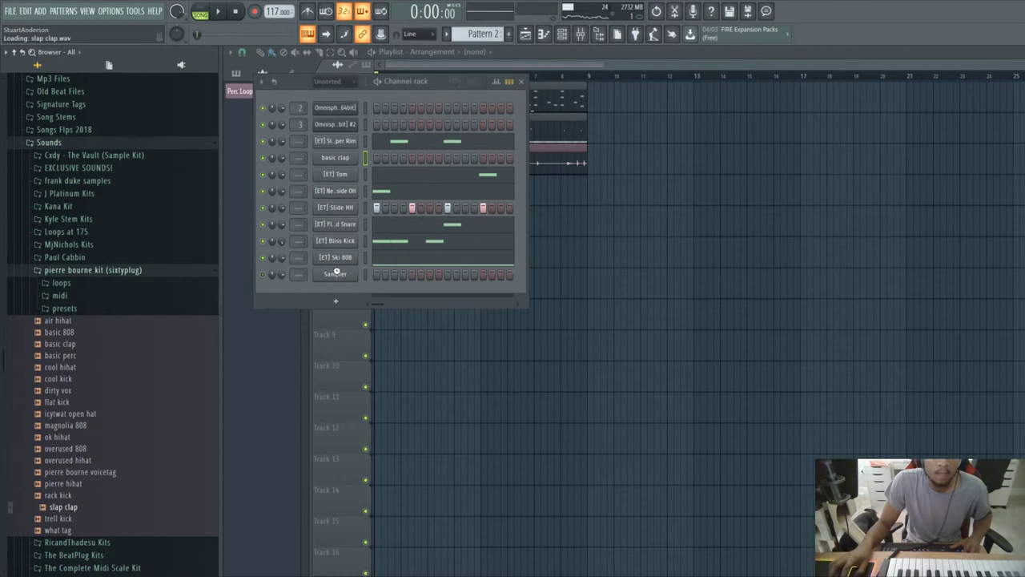
Place a C5 slap clap hit on step 9 of each bar from bar 1 to bar 7.
key("F7")
key("space")
key("space")
left_click(313, 212)
key("space")
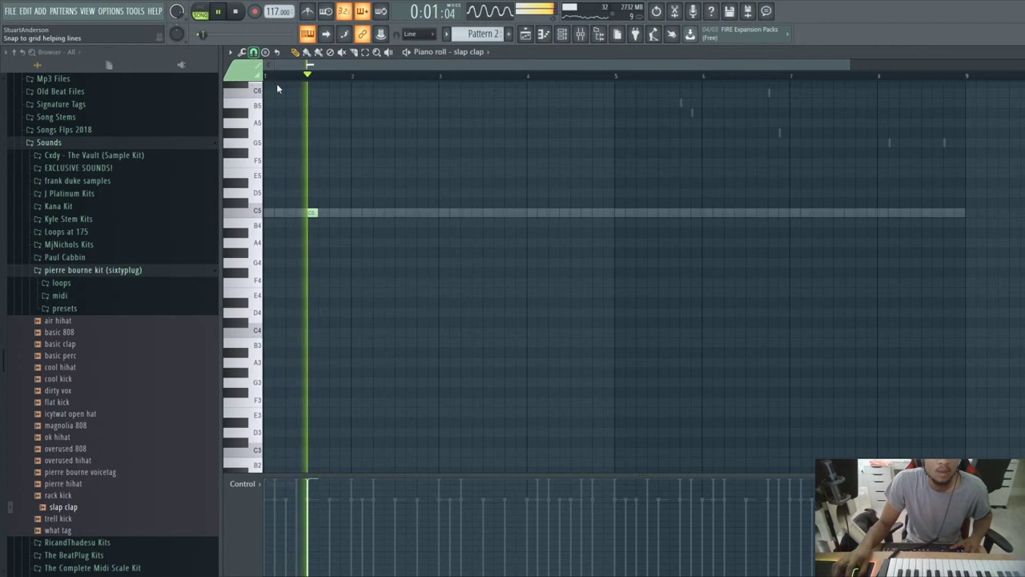
left_click(399, 213)
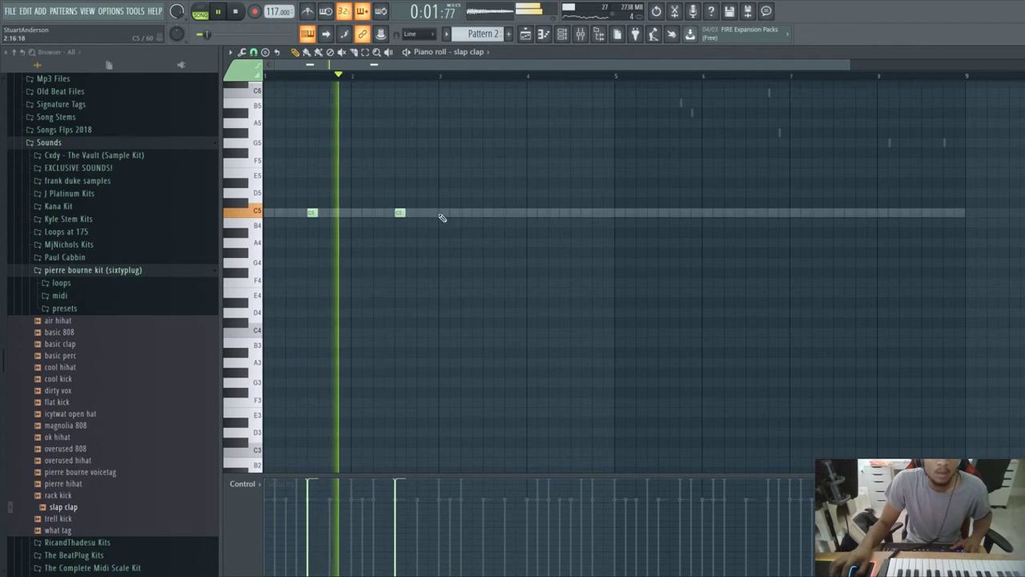
left_click(488, 213)
left_click(586, 213)
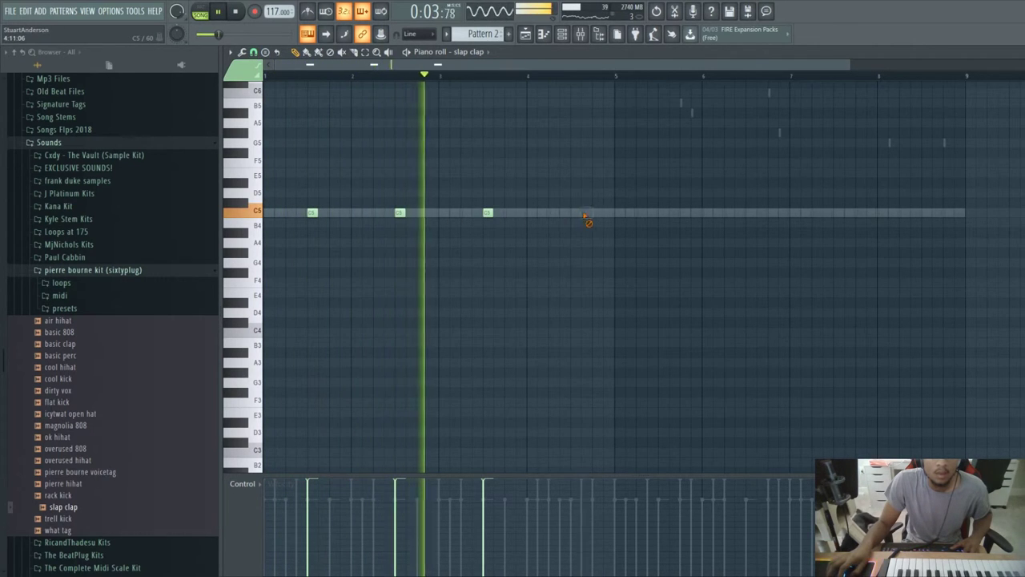
left_click_drag(586, 213, 575, 213)
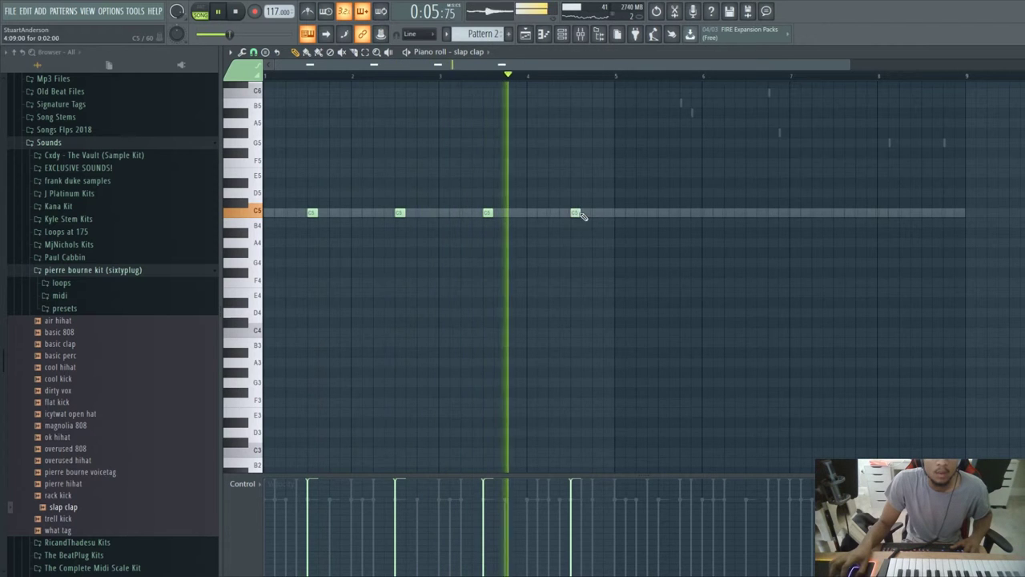
left_click(663, 213)
left_click(751, 213)
left_click(838, 213)
key("Escape")
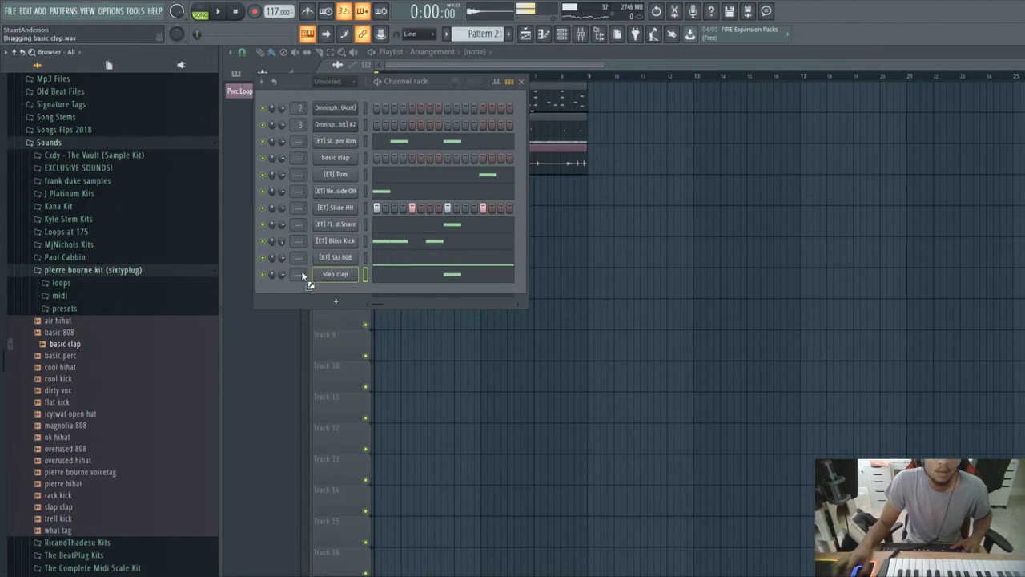
Replace the slap clap channel's sample with basic clap, and load basic perc as a new channel.
left_click_drag(327, 275, 327, 275)
key("space")
left_click_drag(88, 355, 337, 292)
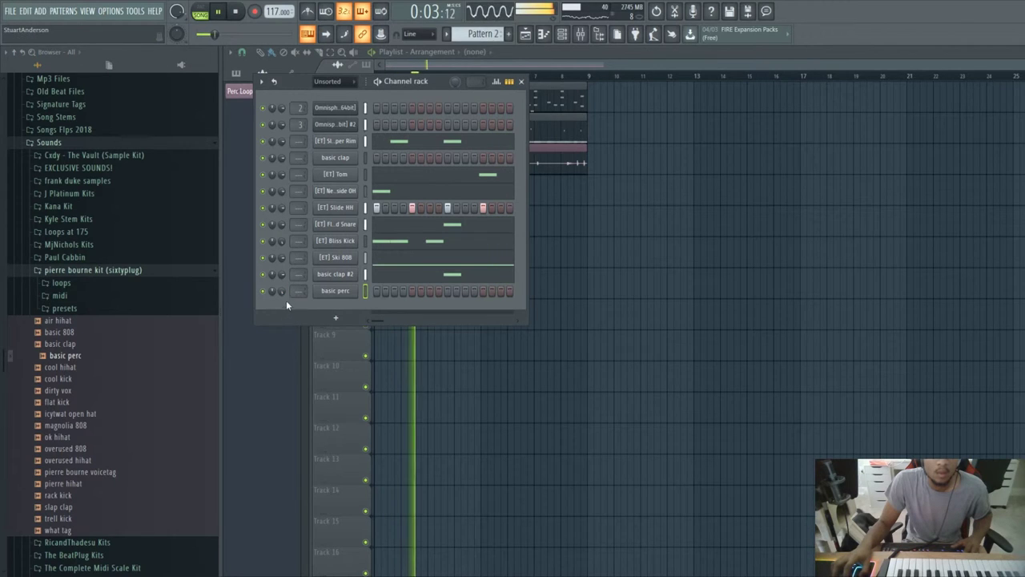
key("space")
Browse to the Snare samples of the Repko – Sacred (Drum Kit) within Wav Supply Kits.
left_click(64, 308)
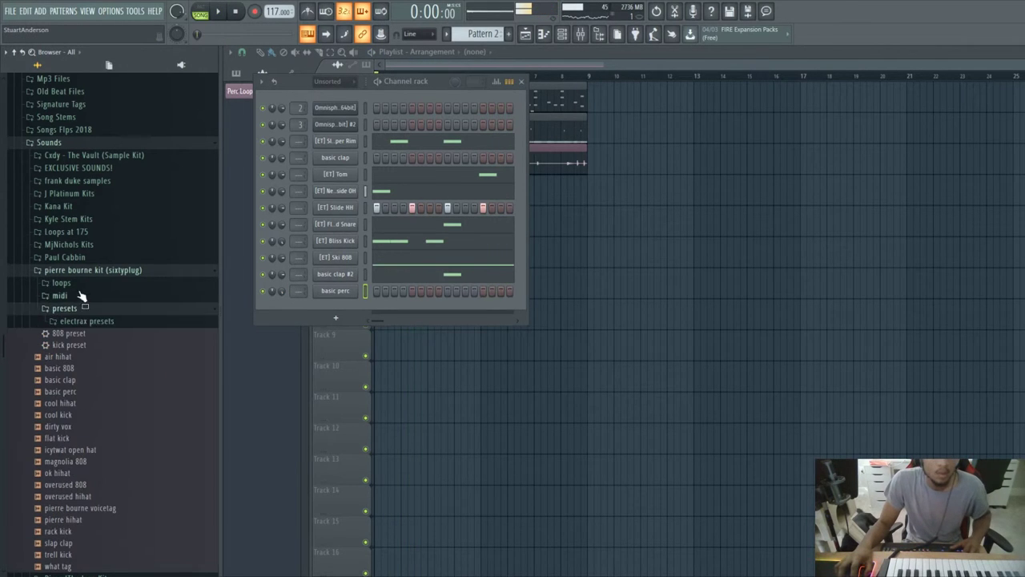
left_click(95, 273)
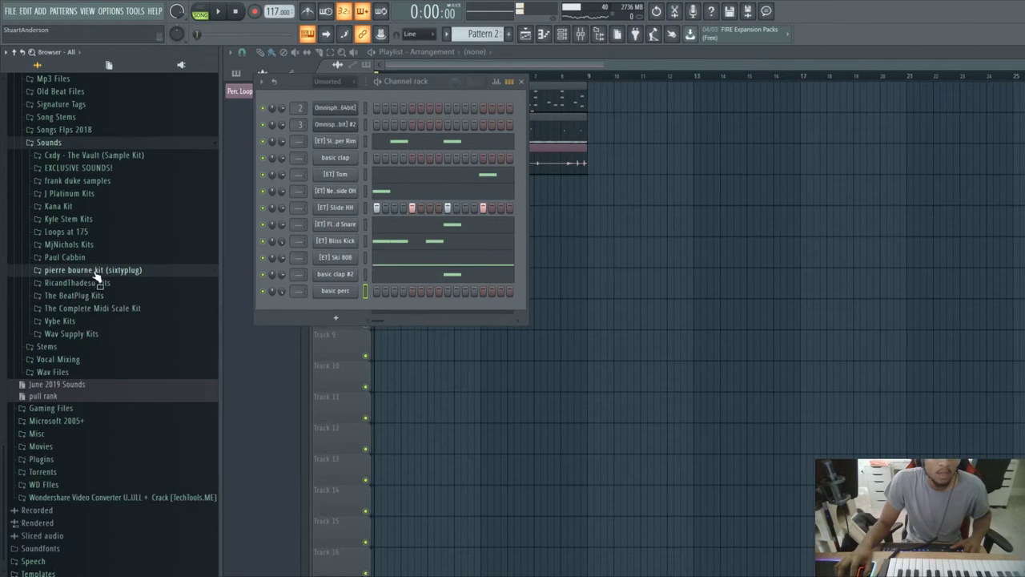
left_click(72, 333)
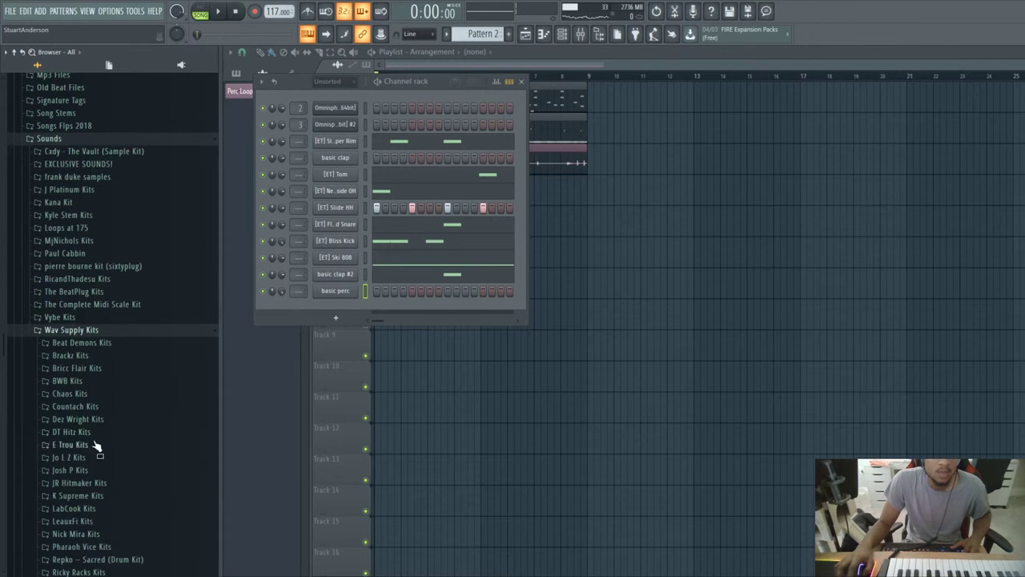
scroll(96, 446, "down", 5)
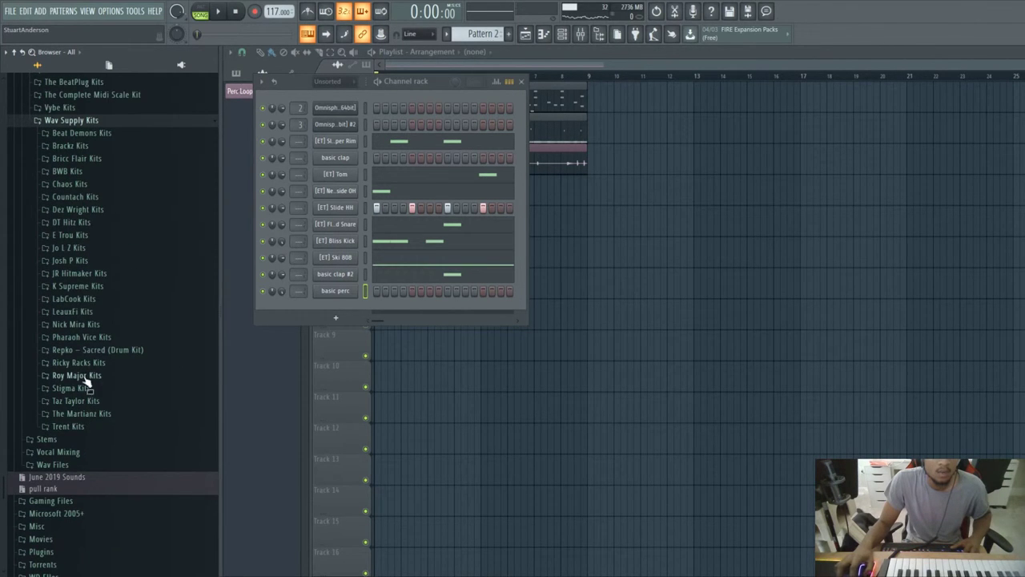
left_click(107, 350)
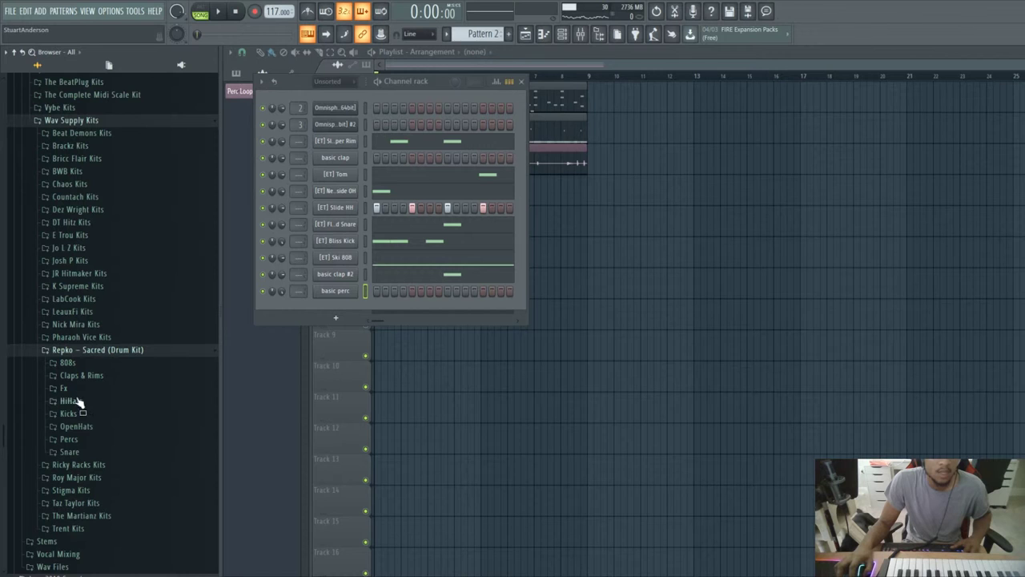
left_click(72, 441)
left_click(71, 291)
left_click(70, 304)
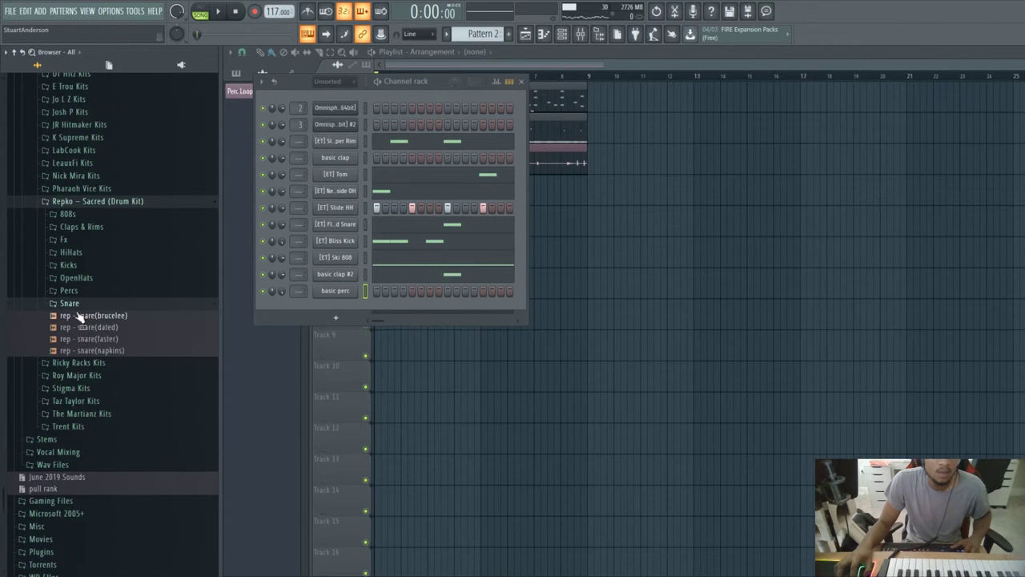
Replace the basic clap #2 sample with rep - snare(faster), delete the basic perc channel, and audition the result with the other snares.
left_click_drag(328, 283, 328, 274)
key("space")
left_click(133, 354)
left_click(364, 291)
key("alt+Delete")
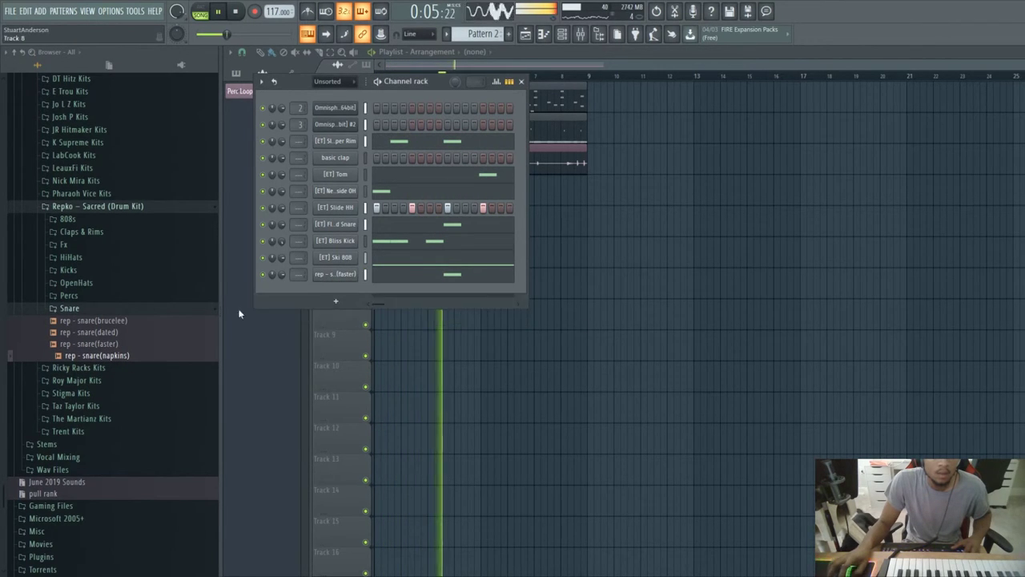
left_click(104, 321)
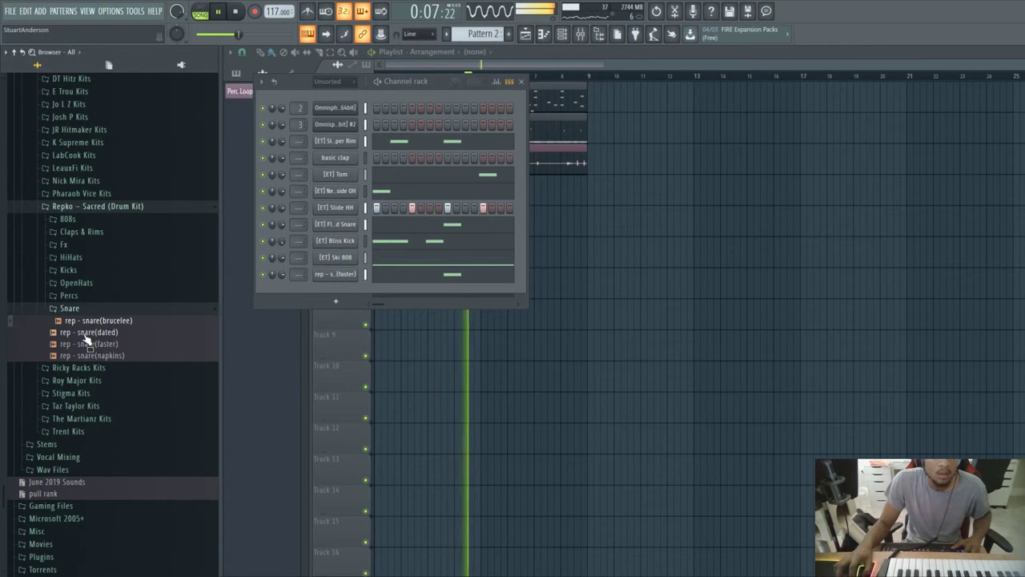
key("space")
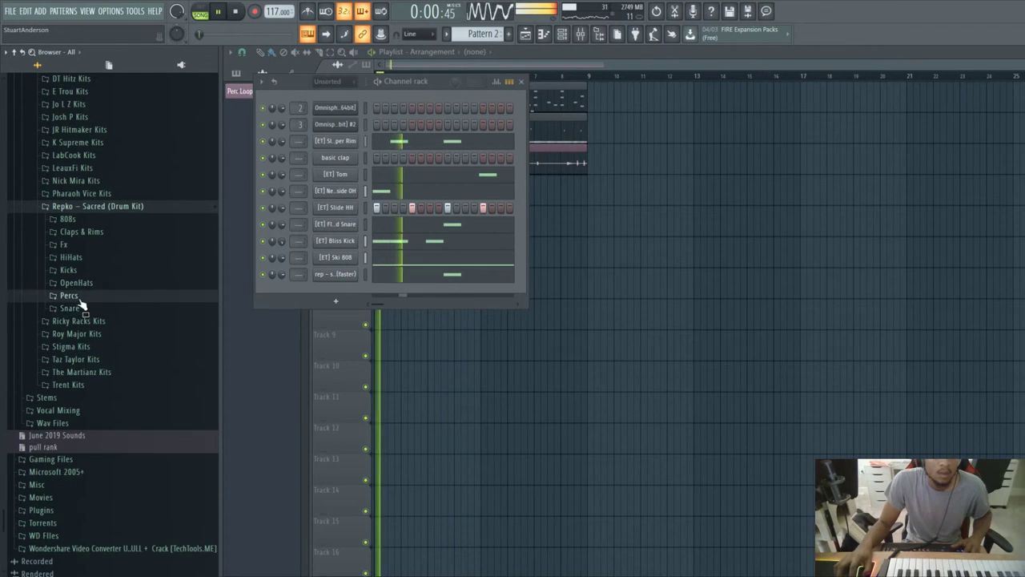
Audition the Repko kit's percs and load rep - perc(yeeyee) as a new channel.
left_click(71, 295)
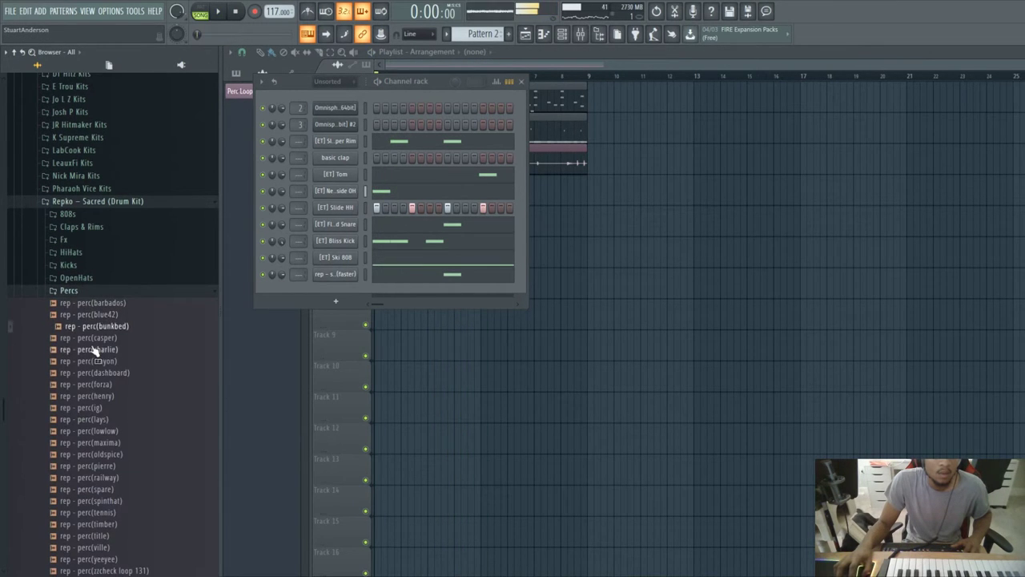
left_click(110, 490)
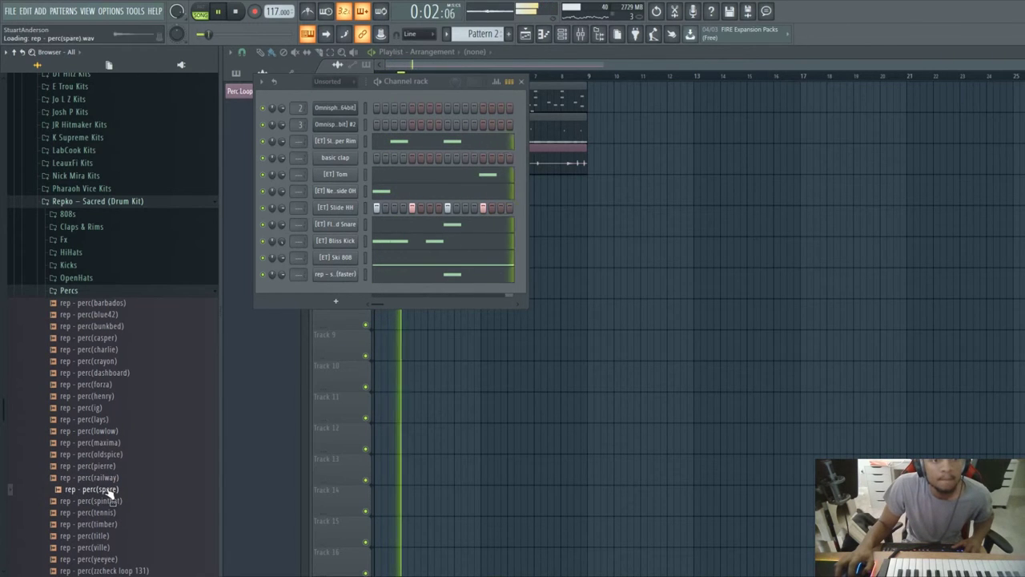
left_click(123, 478)
key("space")
scroll(128, 476, "down", 3)
left_click(116, 432)
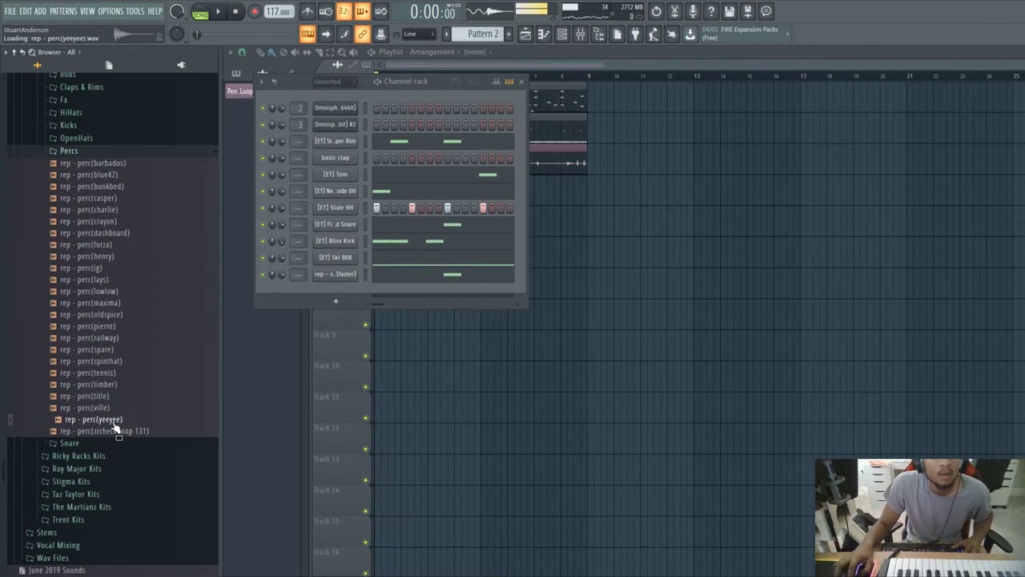
left_click_drag(116, 419, 366, 293)
Place a C5 rep - perc(yeeyee) hit on step 7 of bars 1, 3, 5 and 7.
key("F7")
key("space")
key("space")
key("space")
key("space")
left_click(295, 213)
left_click(386, 212)
left_click_drag(390, 213, 472, 213)
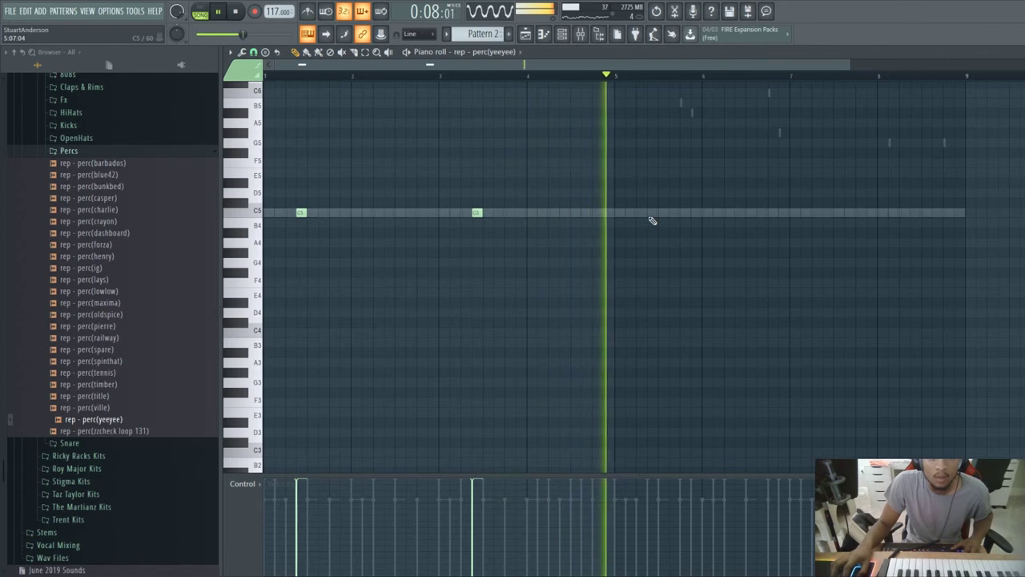
left_click(652, 214)
left_click(828, 215)
left_click(1016, 51)
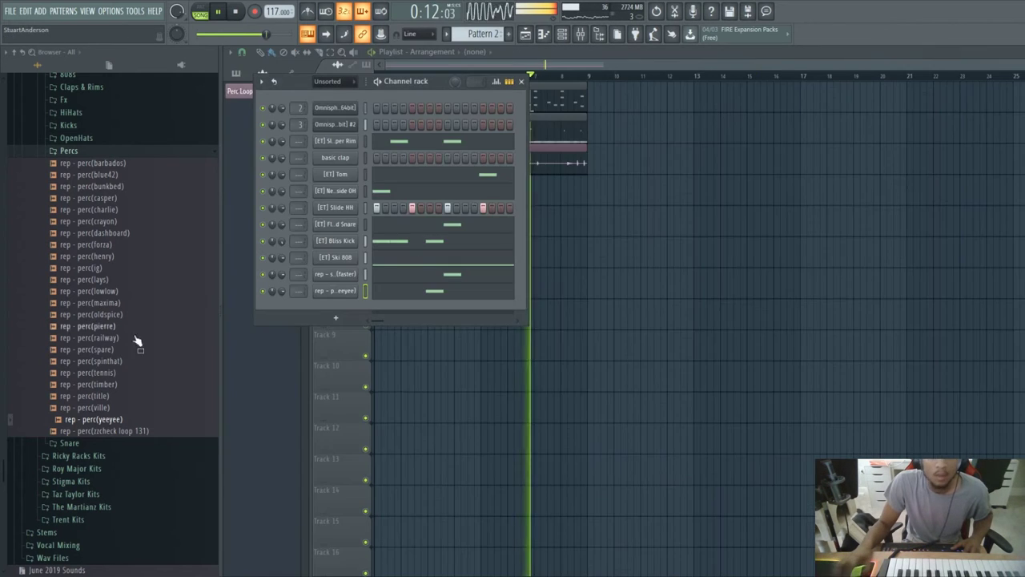
Collapse the Percs folder and set the project tempo to 126 BPM while auditioning the beat.
left_click(69, 150)
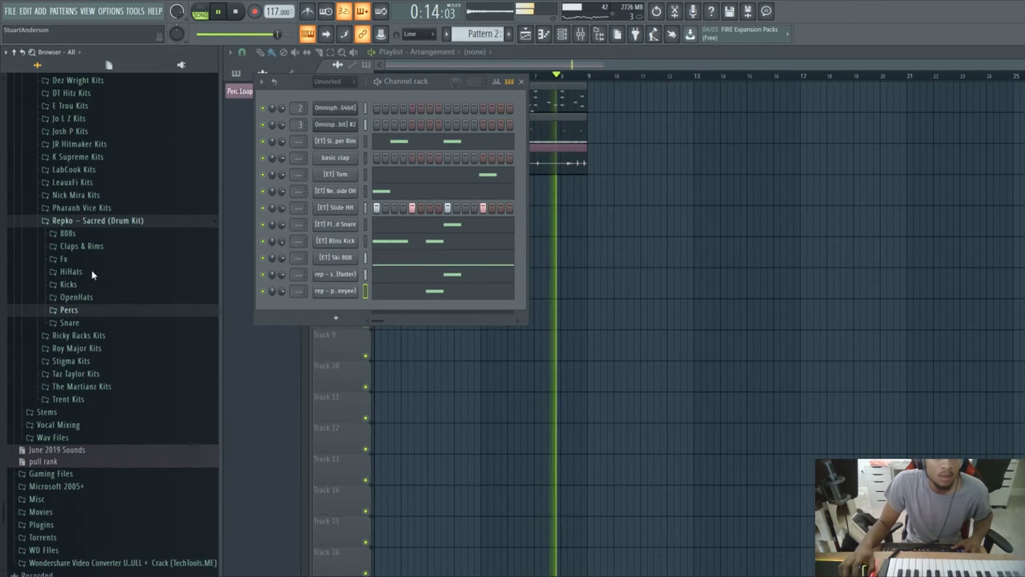
key("space")
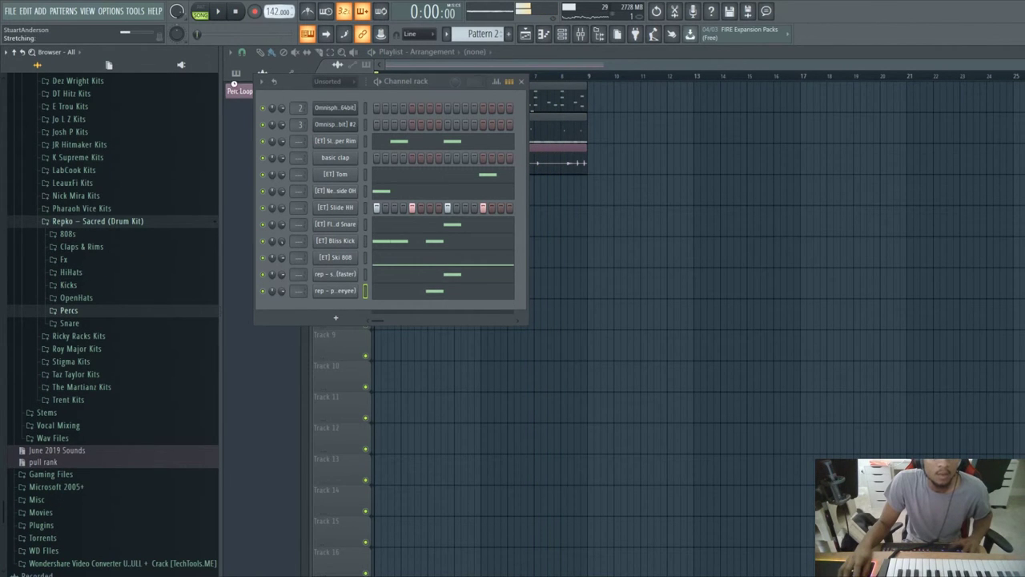
left_click_drag(274, 11, 275, 17)
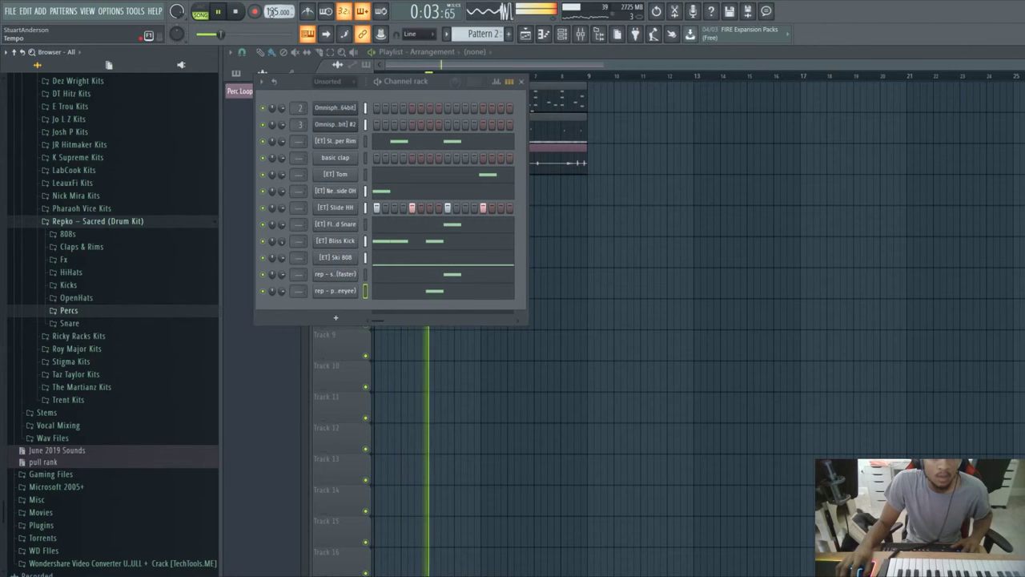
scroll(272, 12, "down", 9)
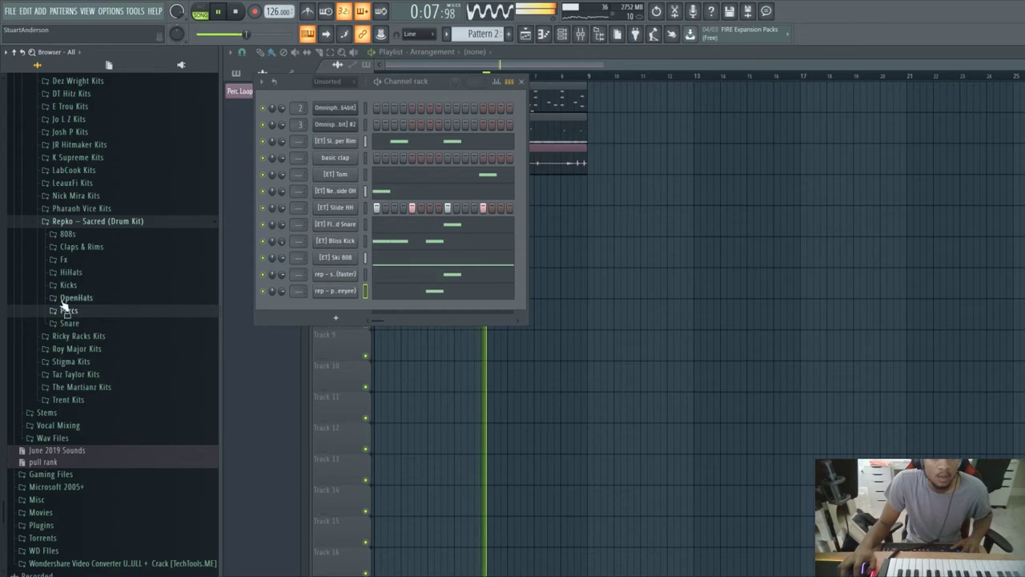
Replace the Slide HH channel's sample with Hat - Leverage from the Appreciation Kit 6 hi-hats.
left_click(90, 226)
scroll(96, 258, "up", 5)
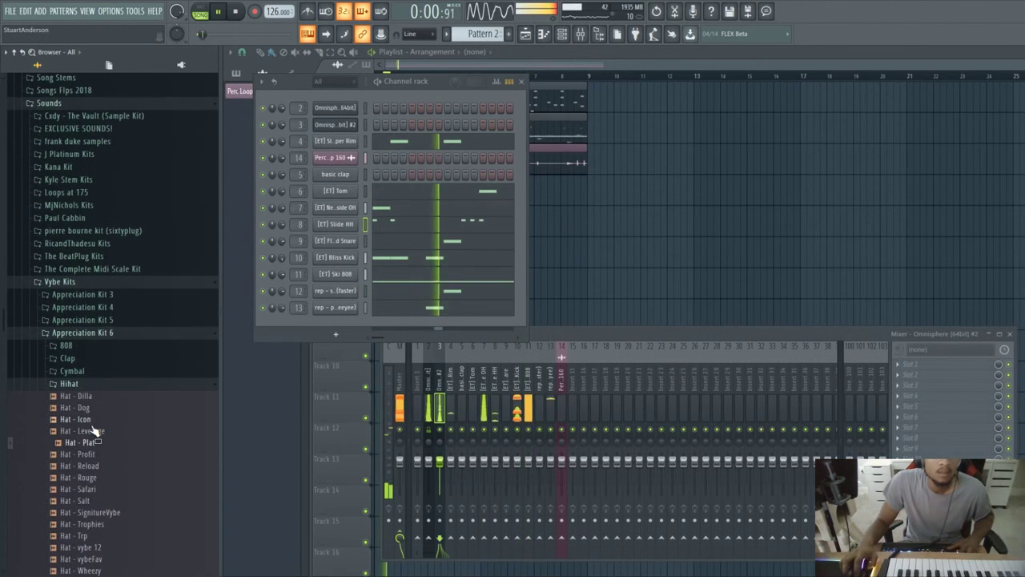
left_click(76, 442)
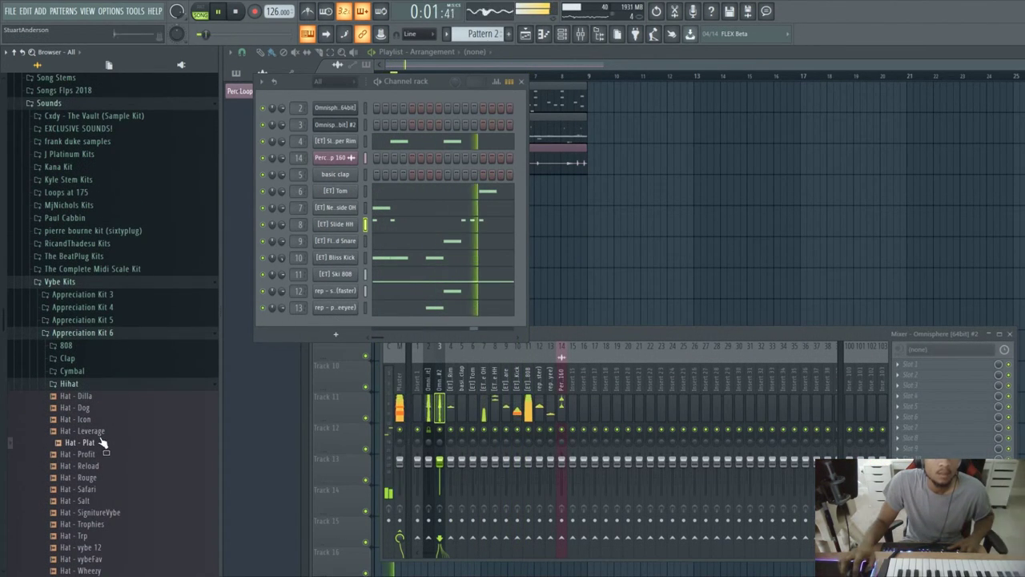
left_click_drag(80, 431, 347, 226)
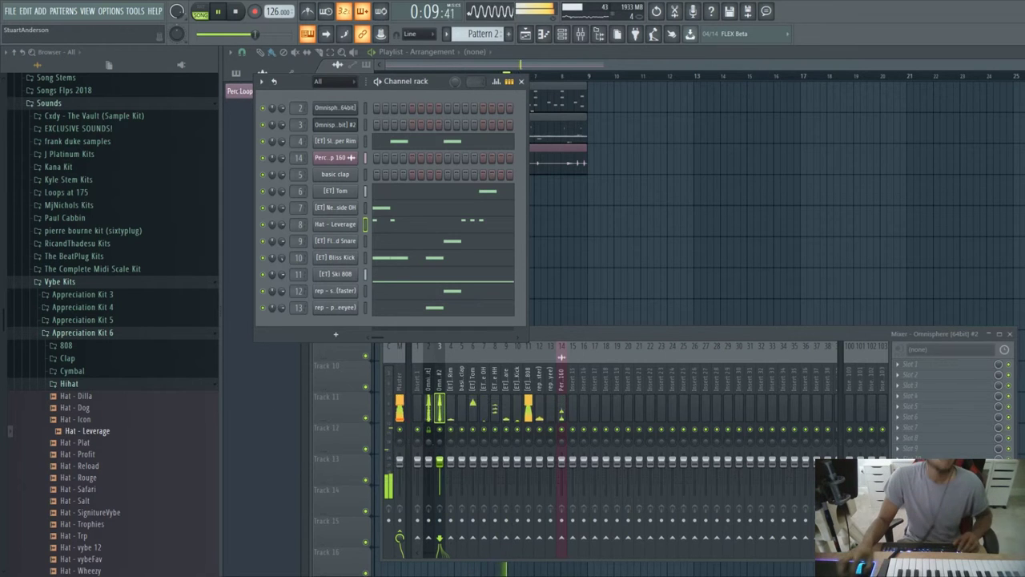
Solo the first Omnisphere's mixer track and restart playback to hear it alone.
left_click(429, 429)
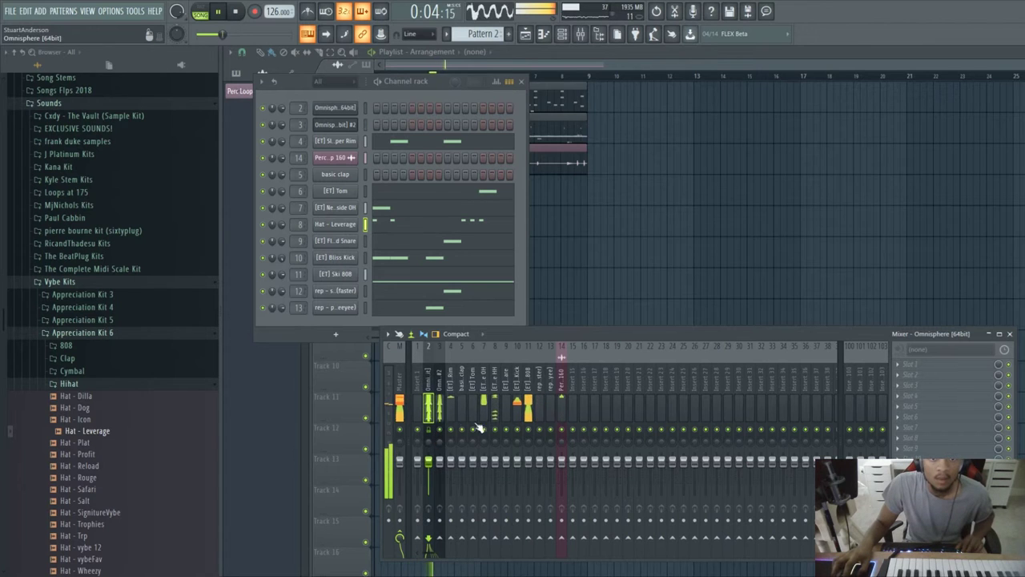
right_click(437, 431)
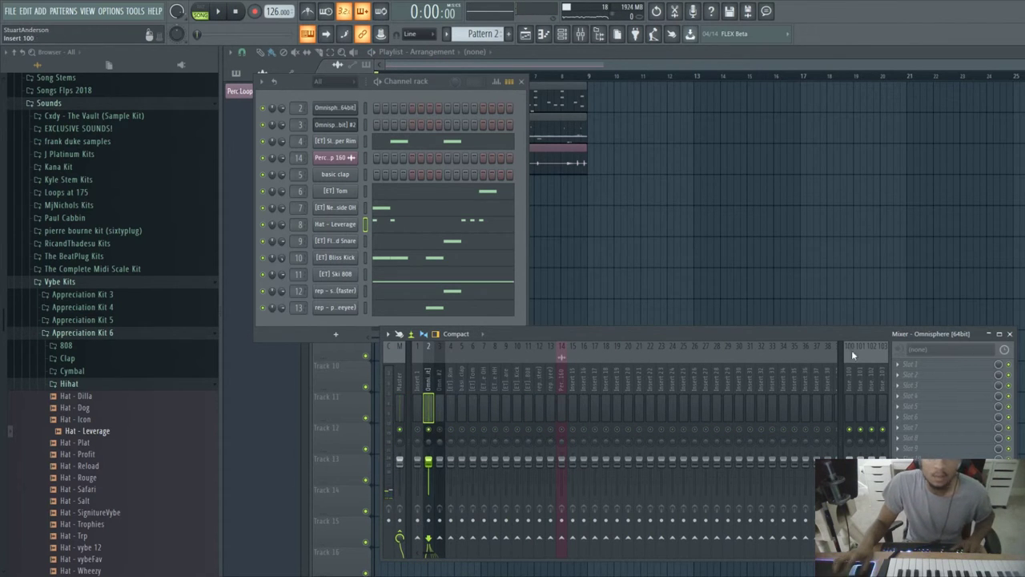
key("space")
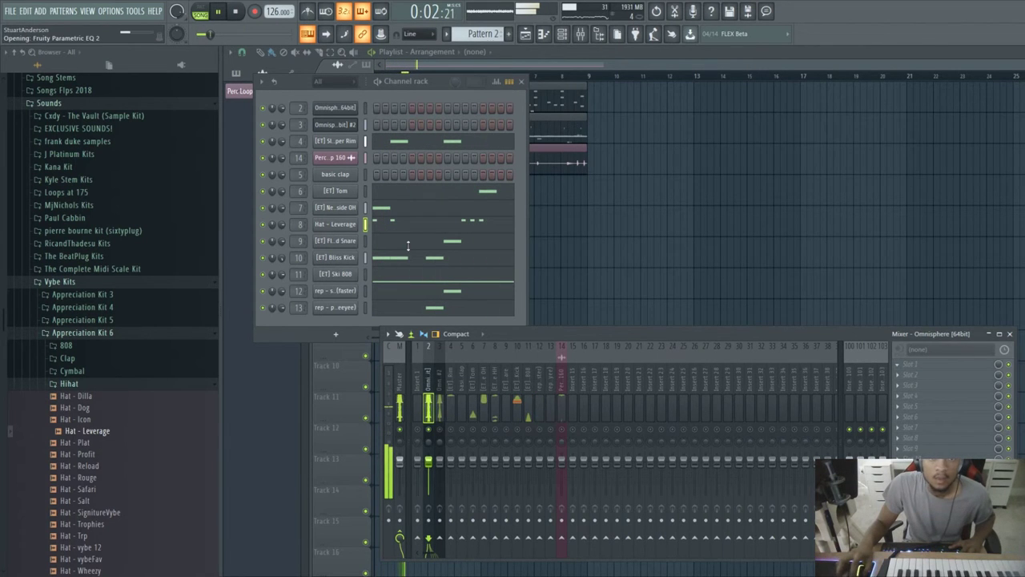
Add Fruity Parametric EQ 2 to the first Omnisphere track with a steep band 1 high-pass, band 7 low-pass, and bands 2 to 6 off.
left_click_drag(614, 385, 648, 432)
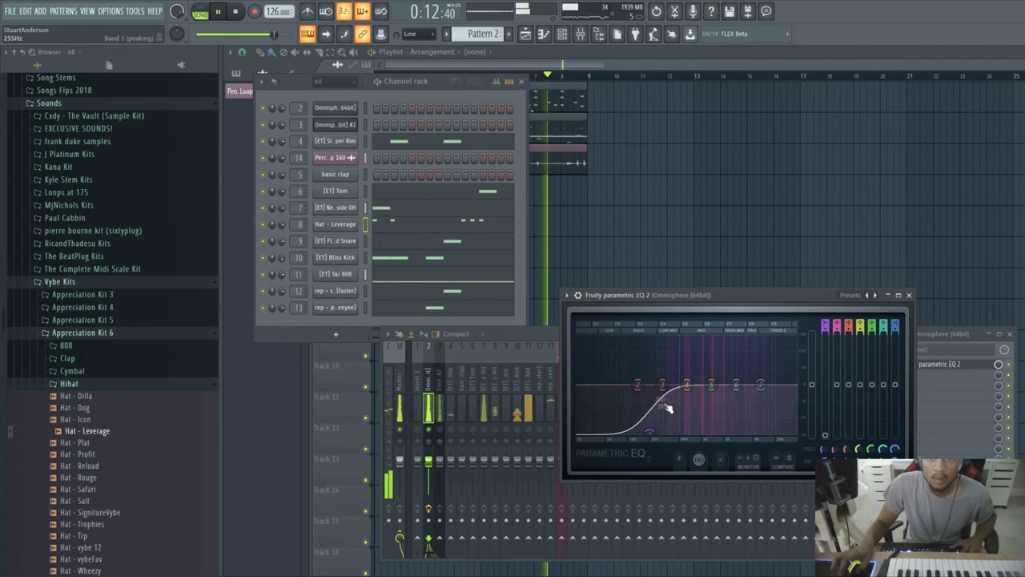
left_click_drag(825, 330, 825, 357)
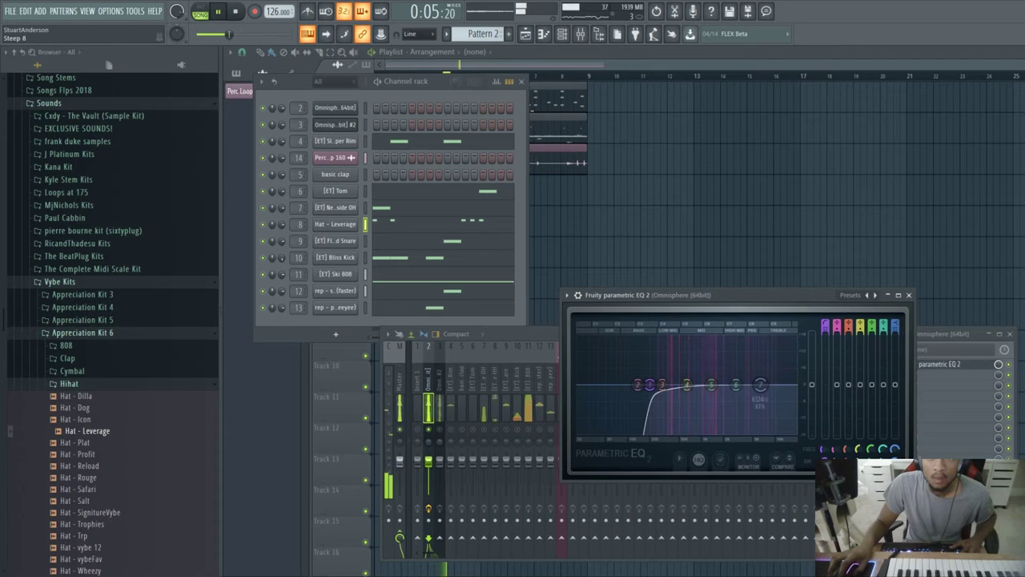
left_click_drag(895, 325, 894, 357)
left_click_drag(837, 325, 837, 357)
left_click(850, 322)
left_click_drag(860, 326, 871, 358)
left_click(883, 324)
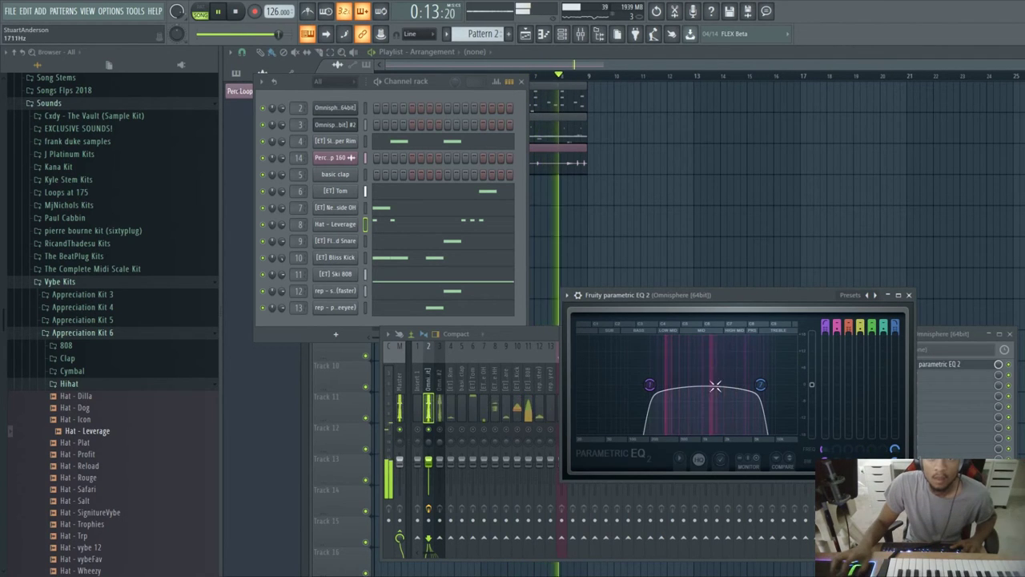
Narrow the EQ's passed range by raising the high-pass cutoff and lowering the low-pass cutoff.
left_click_drag(649, 385, 628, 385)
left_click_drag(760, 385, 735, 385)
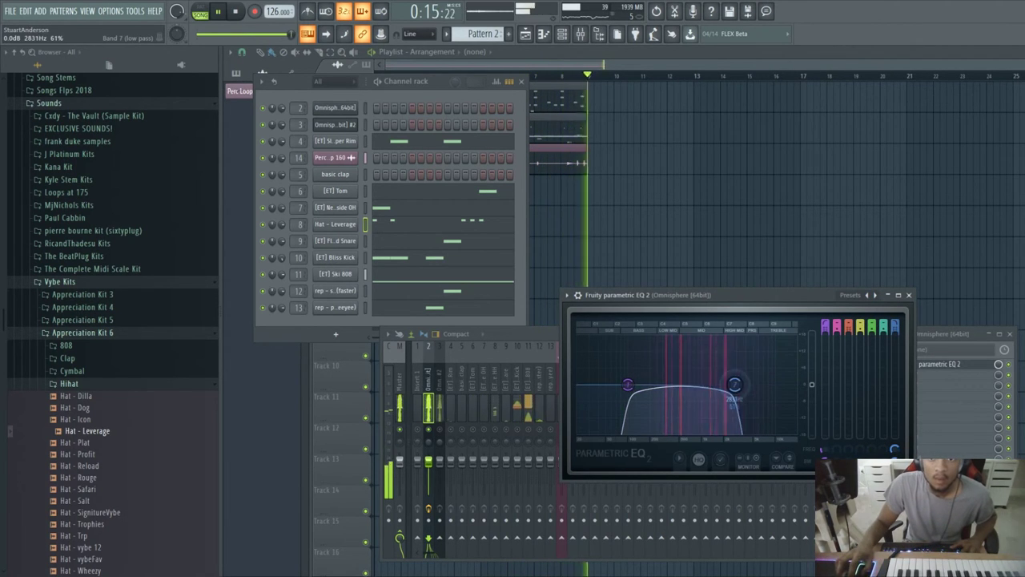
left_click_drag(629, 385, 656, 384)
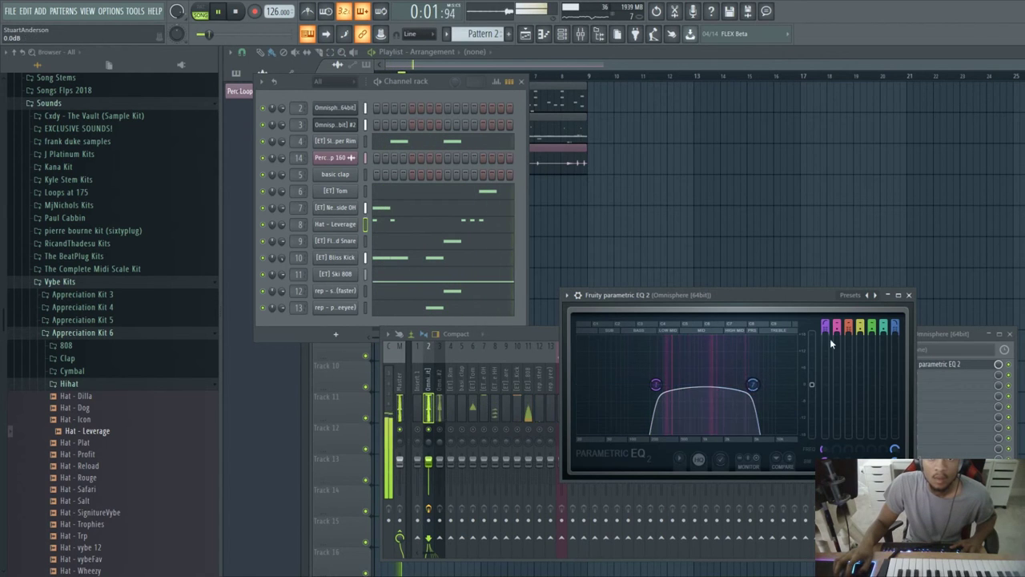
left_click(908, 295)
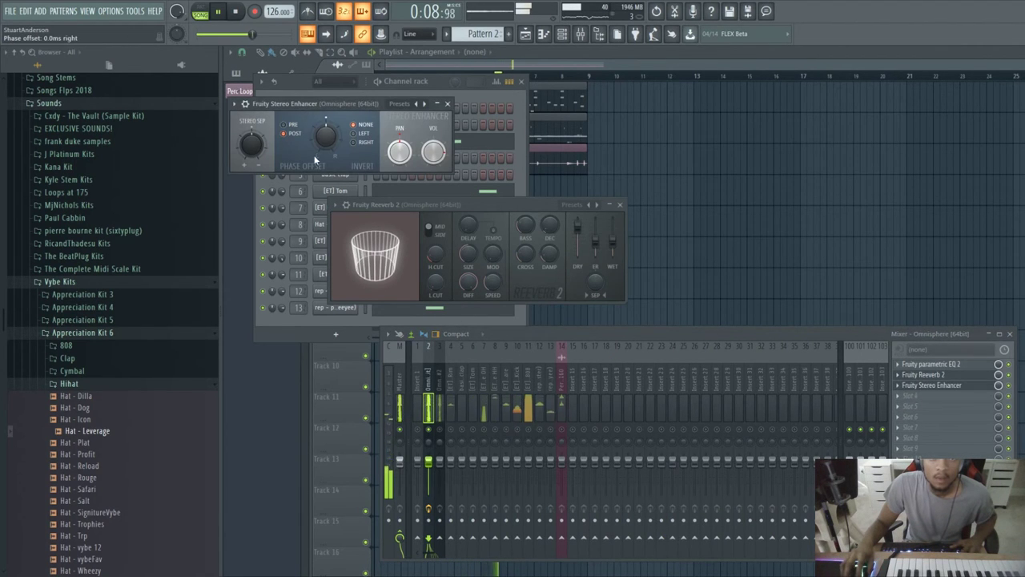
Add Fruity Reeverb 2 and Fruity Stereo Enhancer to the first Omnisphere track and recheck its EQ curve.
left_click(447, 103)
left_click(619, 204)
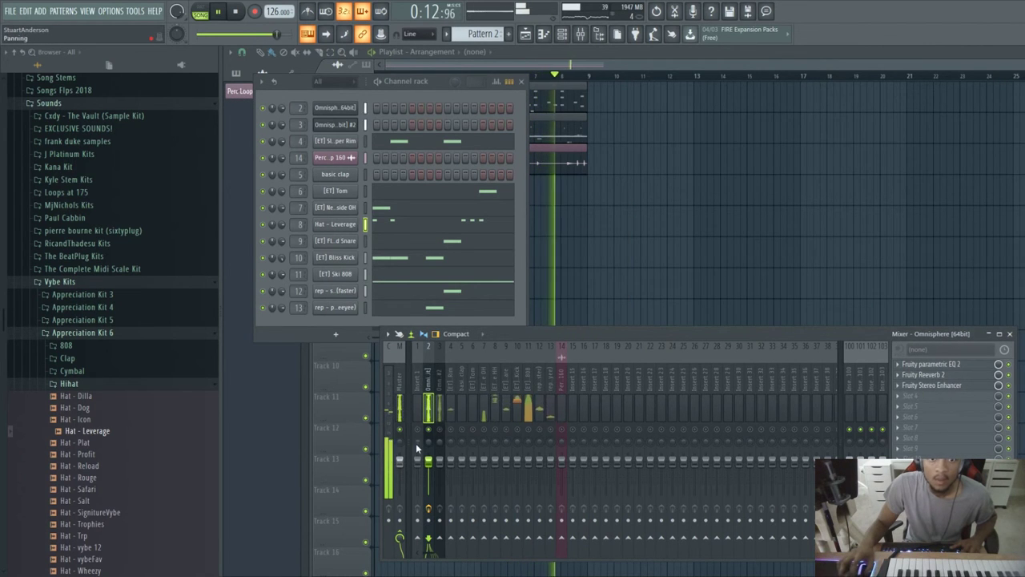
left_click(931, 364)
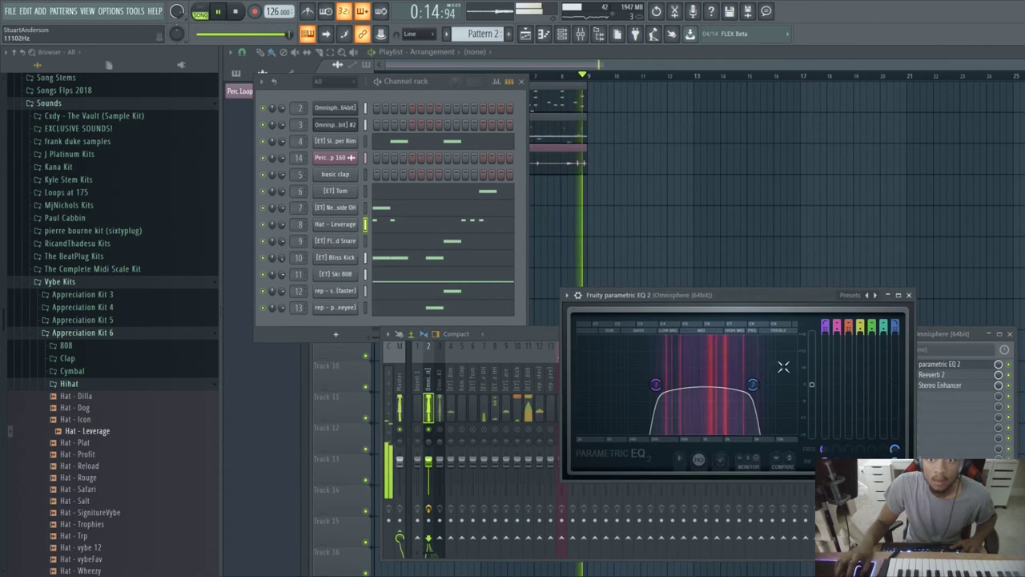
left_click(908, 295)
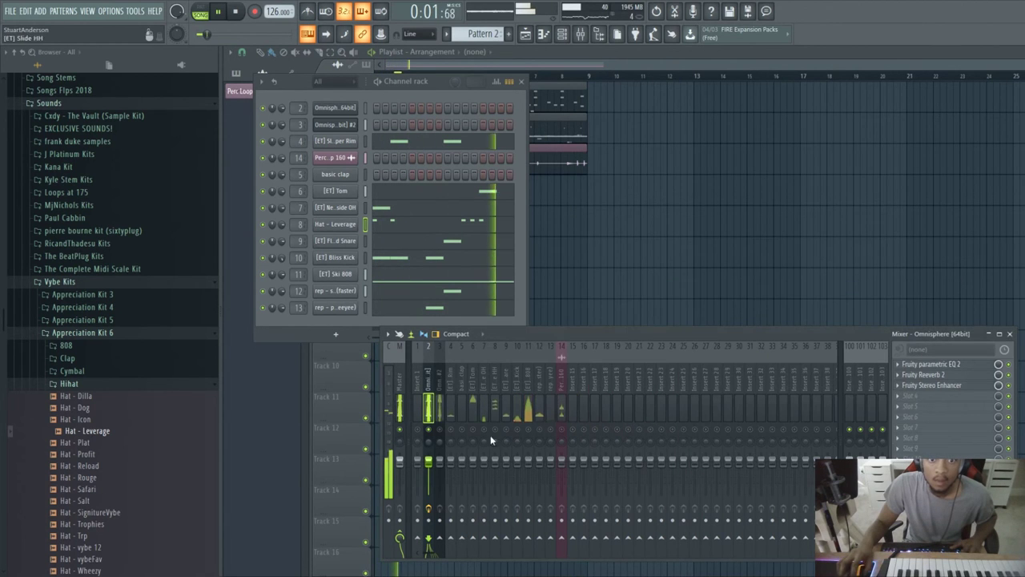
Add Fruity Parametric EQ 2 to the second Omnisphere track with a band 1 high-pass, bands 4 to 6 boosted and band 7 lowered.
left_click(442, 426)
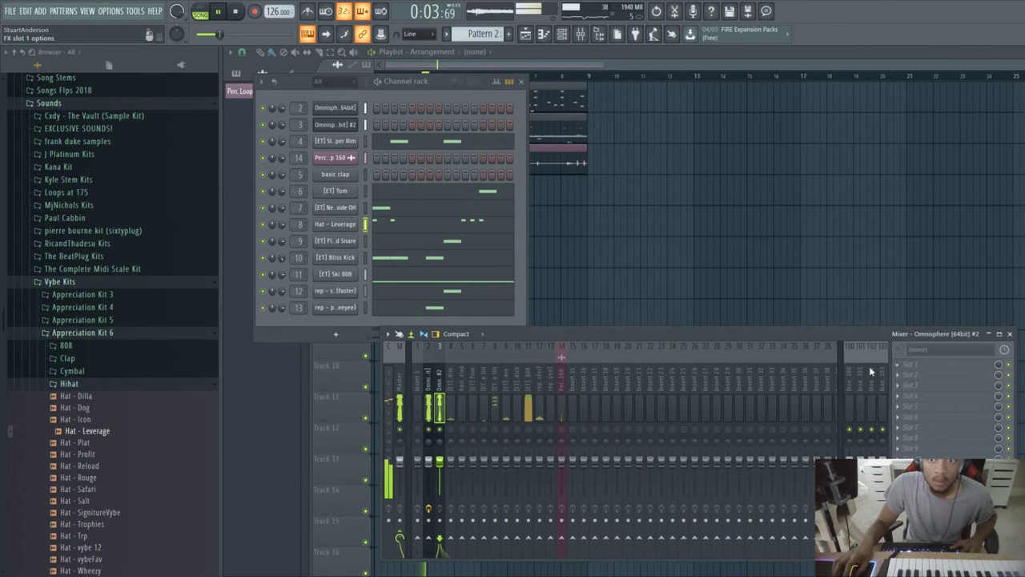
left_click_drag(281, 193, 318, 203)
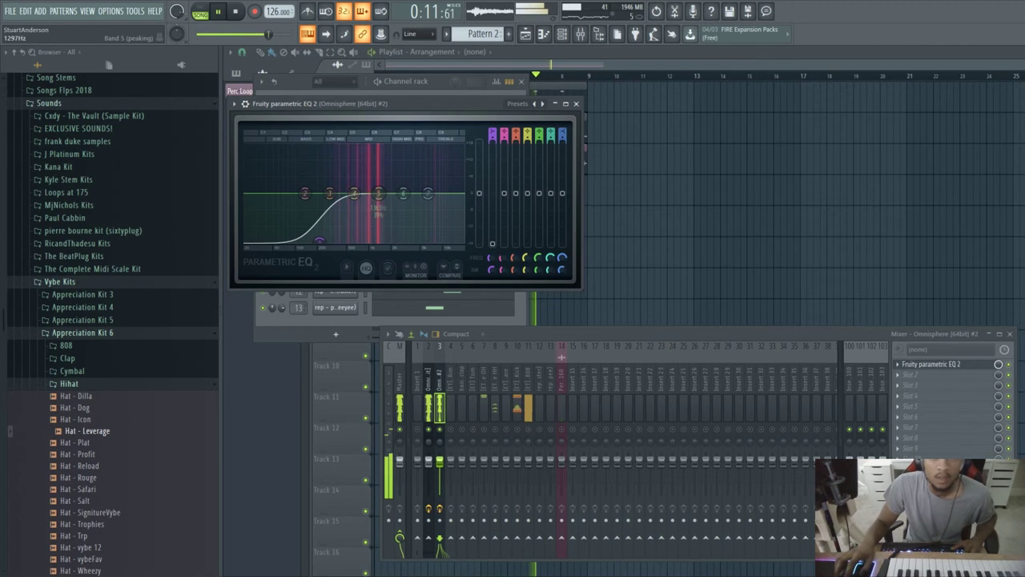
left_click_drag(428, 193, 358, 185)
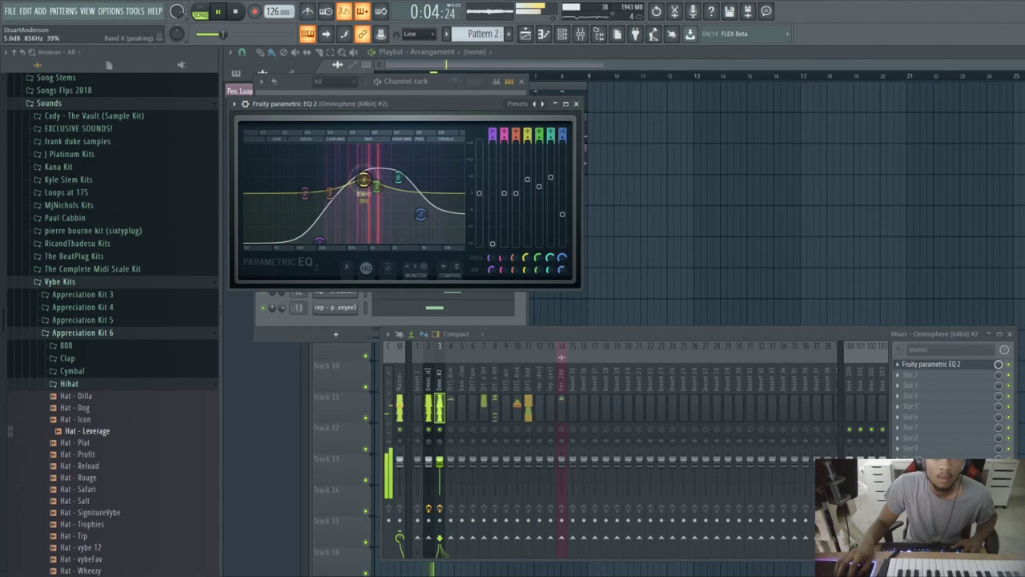
left_click(901, 375)
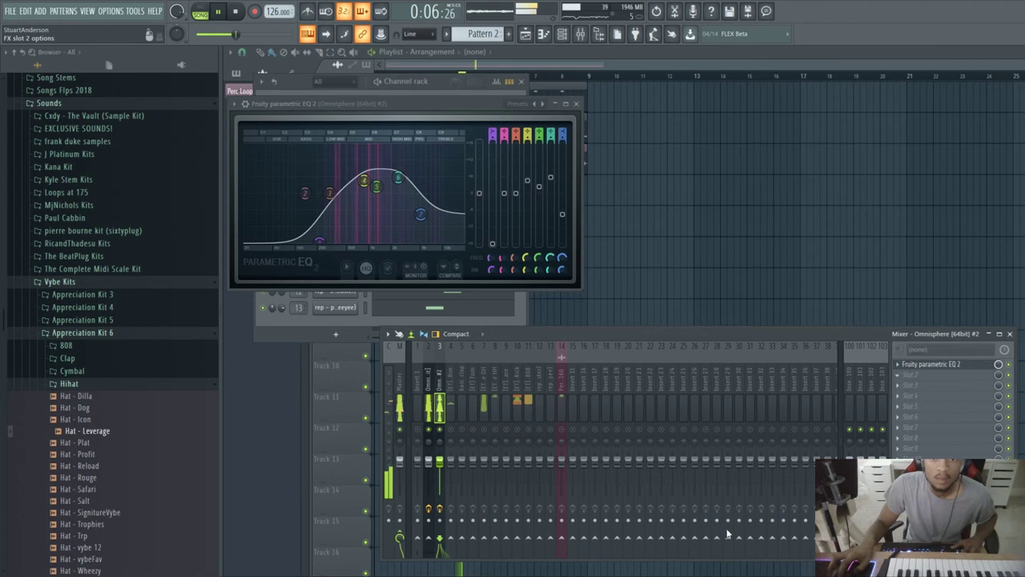
Unmute the Bliss Kick mixer track and adjust its volume fader against the Ski 808.
left_click(370, 277)
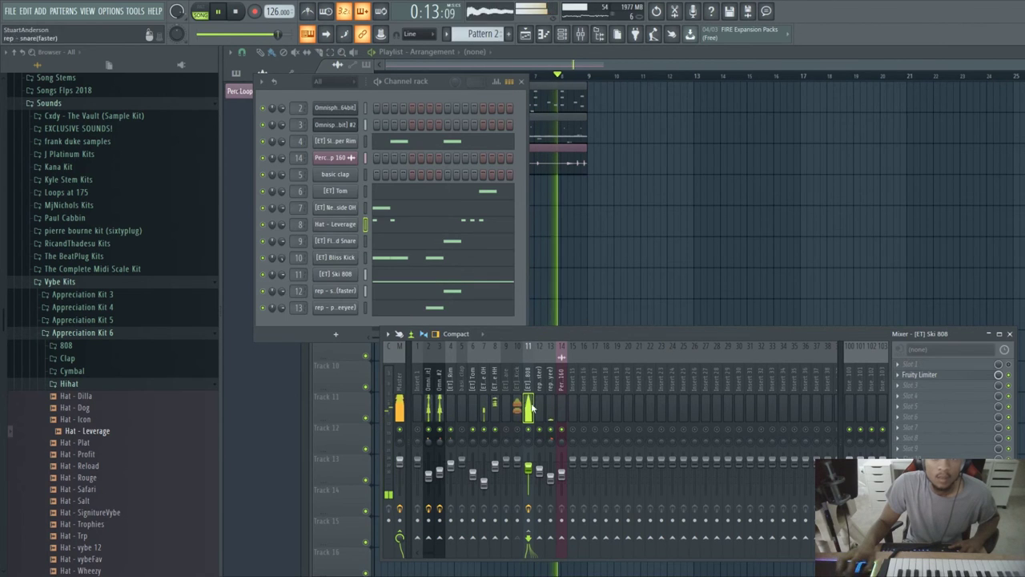
left_click(517, 430)
key("l")
left_click(519, 467)
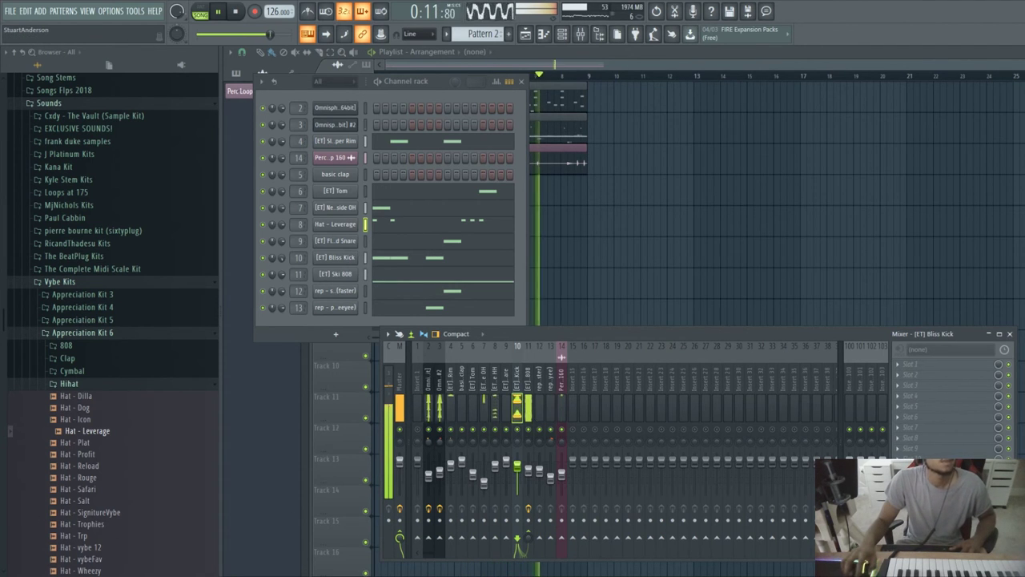
Select the Pattern 1, Pattern 2 and Perc Loop 160 clips in the playlist and move them to start at bar 9.
left_click(682, 58)
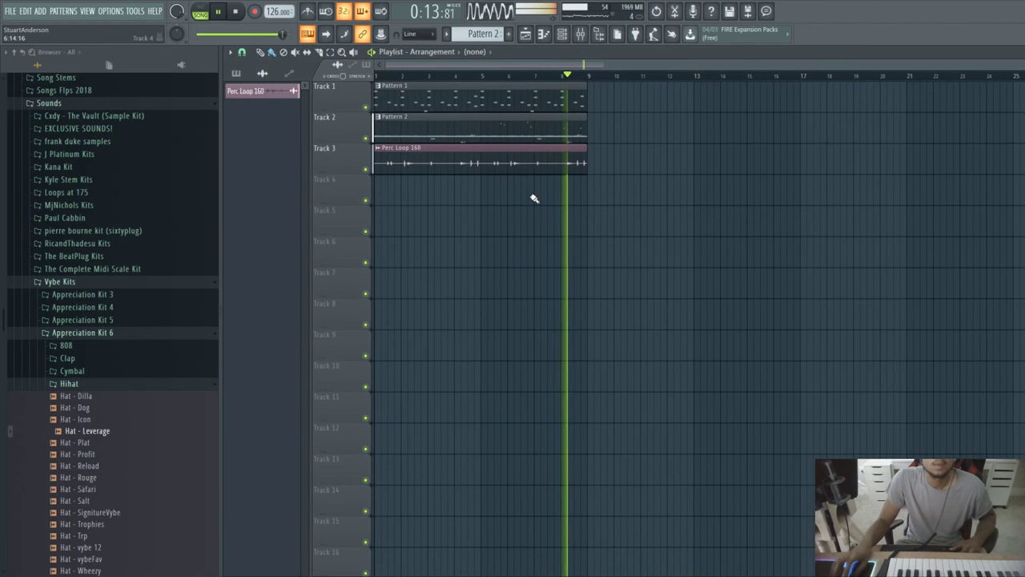
left_click(329, 52)
left_click_drag(597, 171, 305, 82)
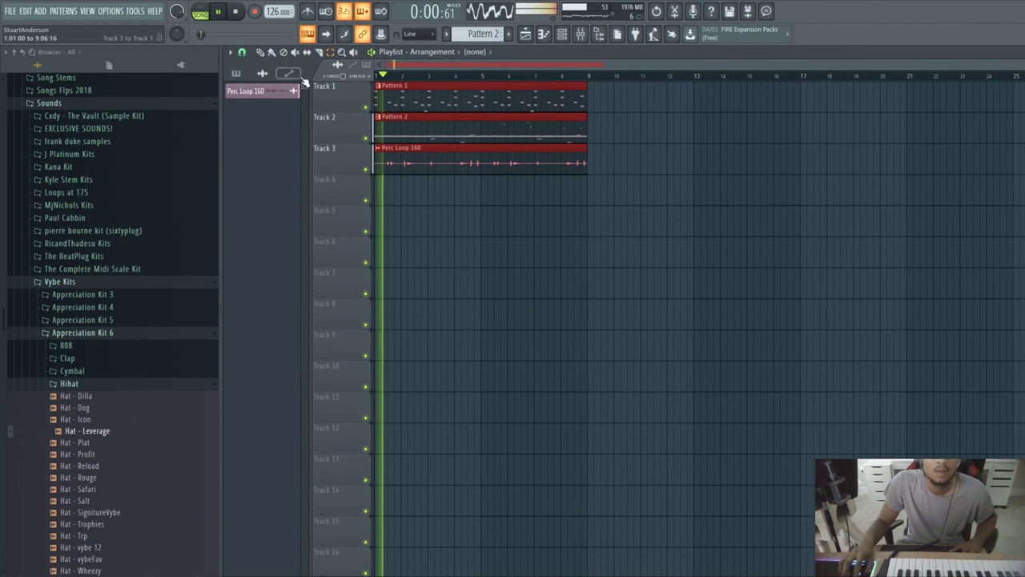
left_click_drag(410, 98, 624, 97)
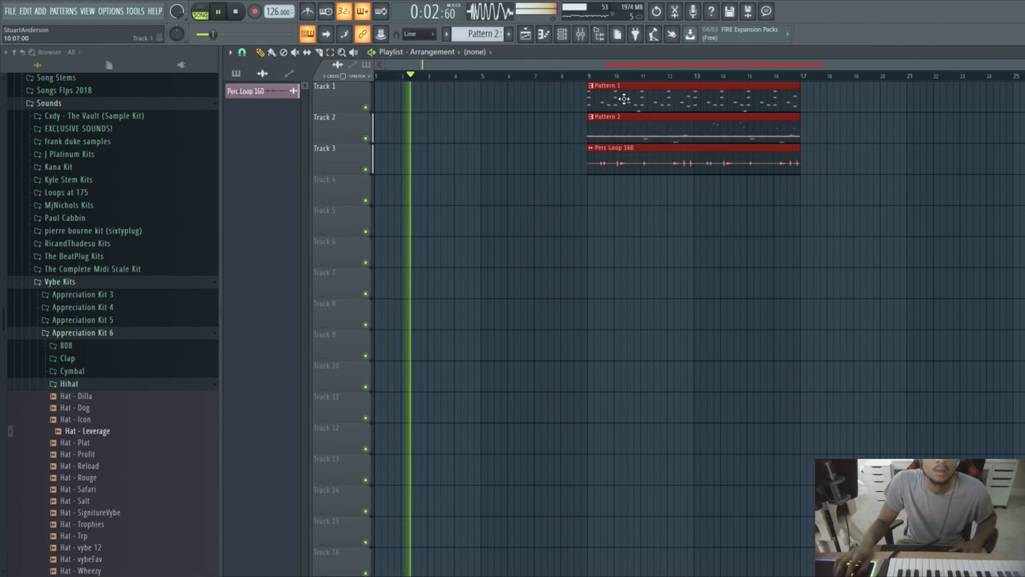
Place a Pattern 1 clip at bar 1 of Track 1 as a melody intro and play from just before bar 9.
left_click(624, 99)
left_click_drag(532, 101, 393, 101)
left_click(583, 76)
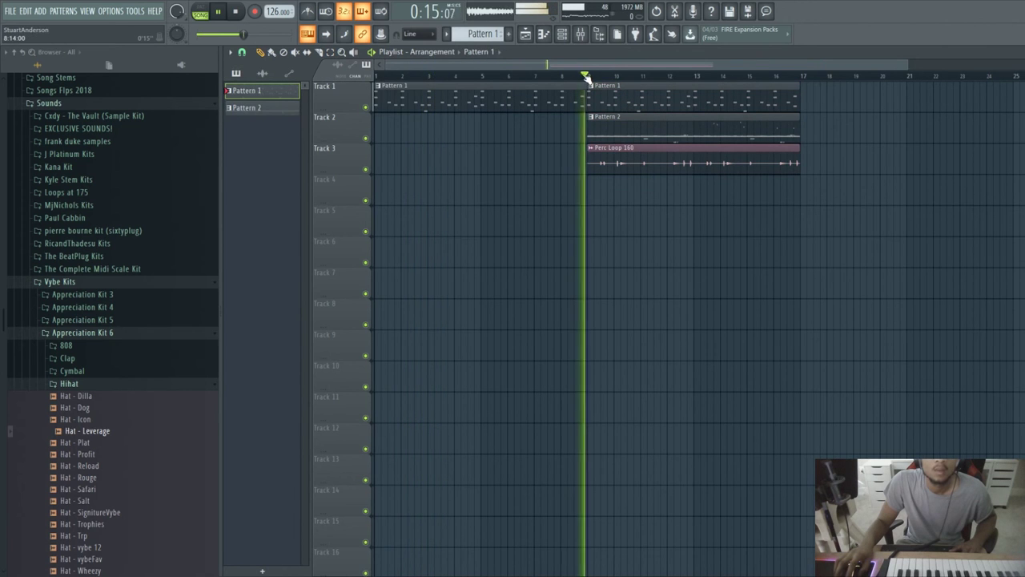
Collapse the Hihat sample folder and check the Master mixer track during playback before stopping the song.
left_click(70, 385)
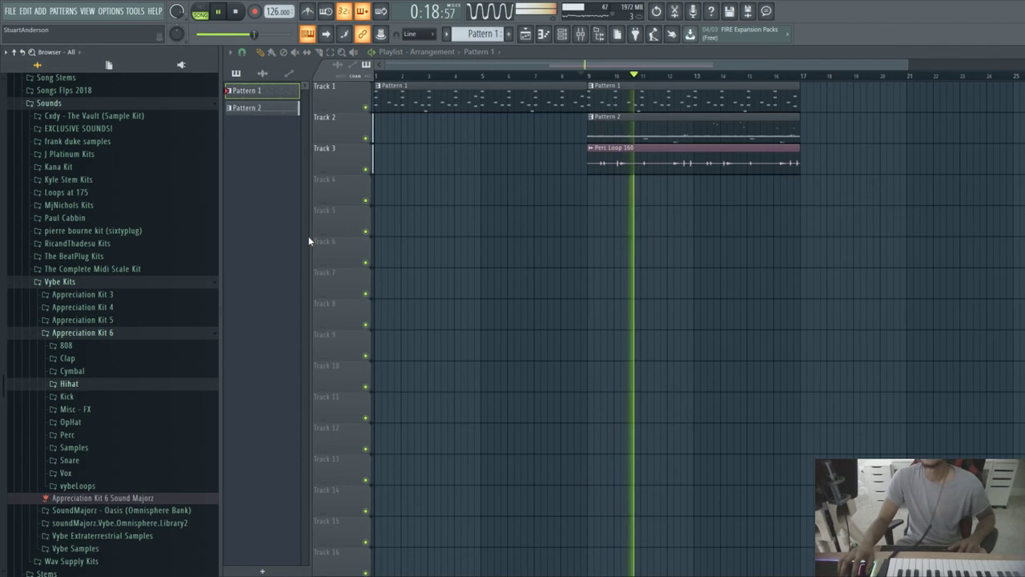
left_click(580, 33)
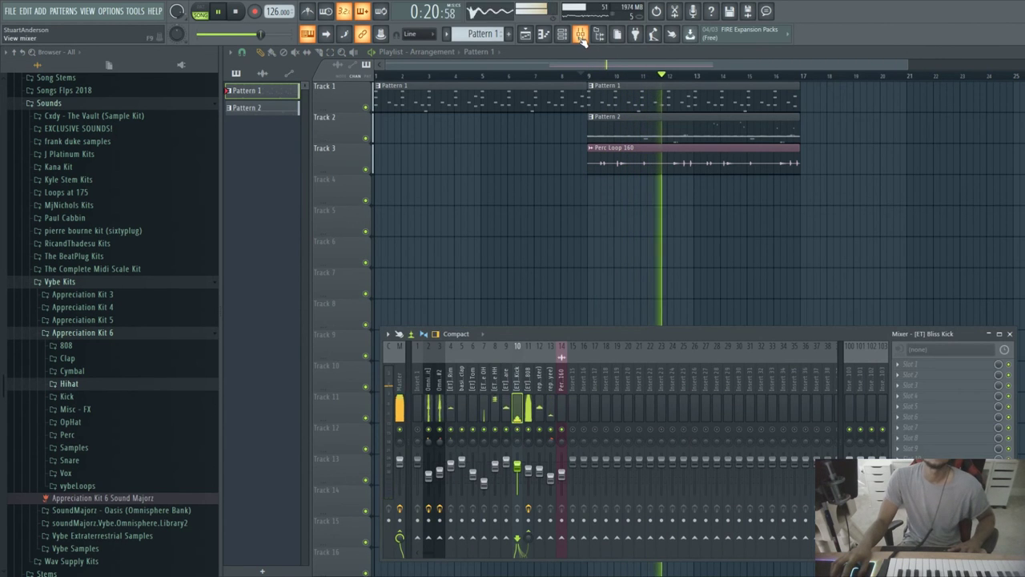
left_click(399, 408)
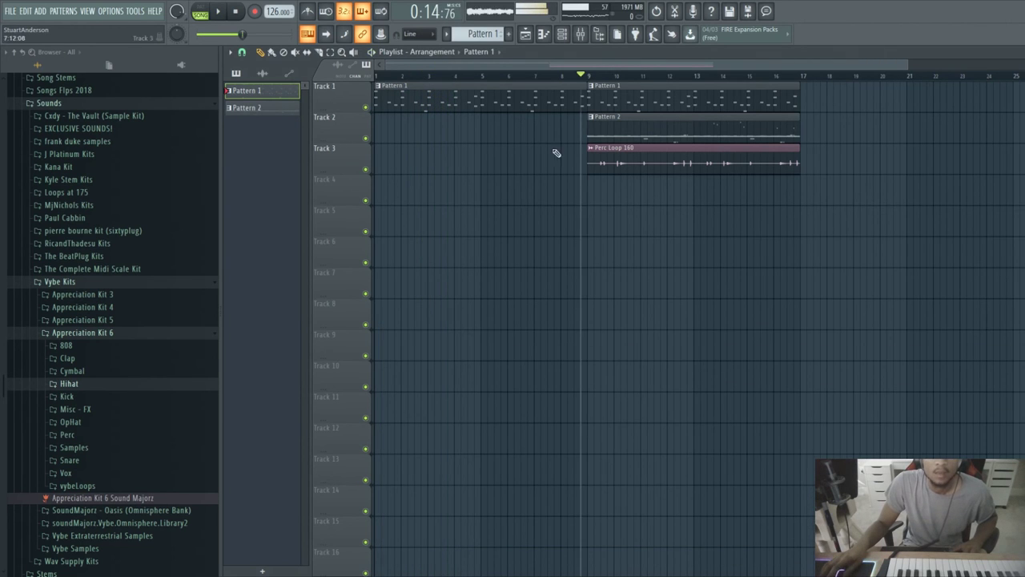
left_click(234, 12)
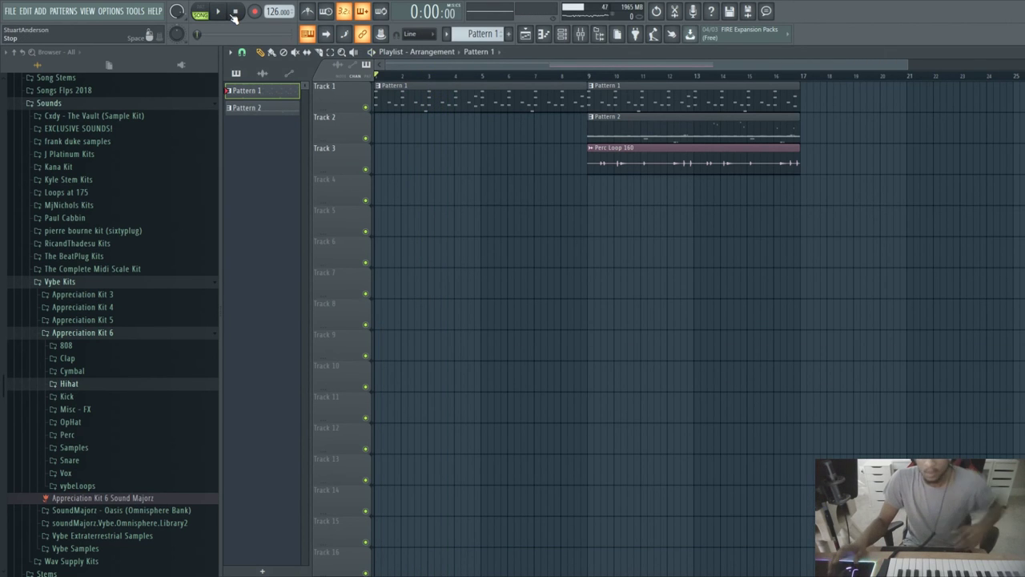